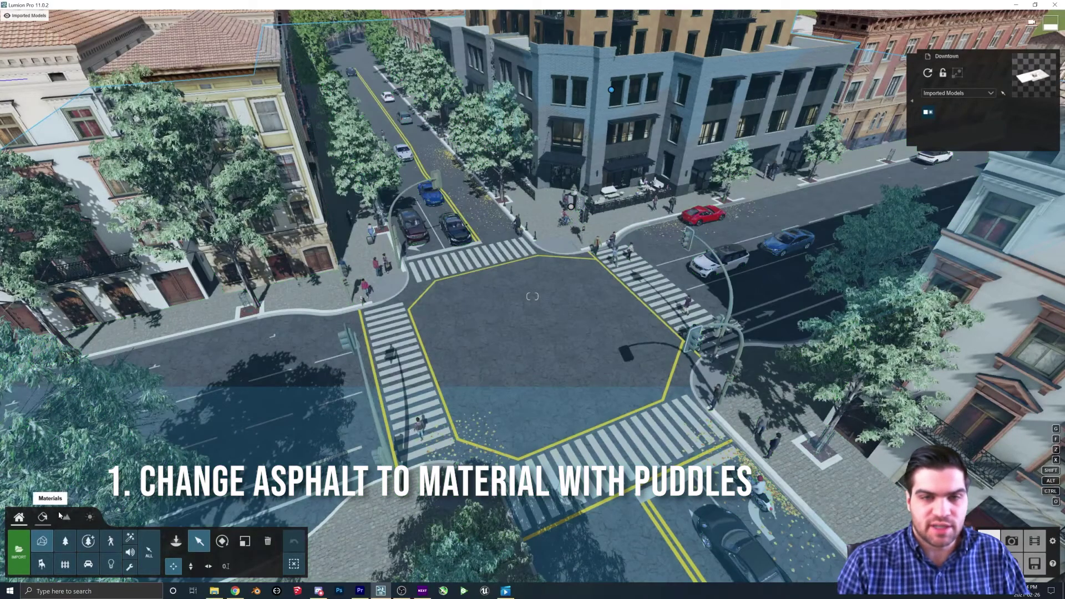
# Replace the road's asphalt with the Asphalt Wet outdoor material and colorize it black at 0.5
pyautogui.click(58, 516)
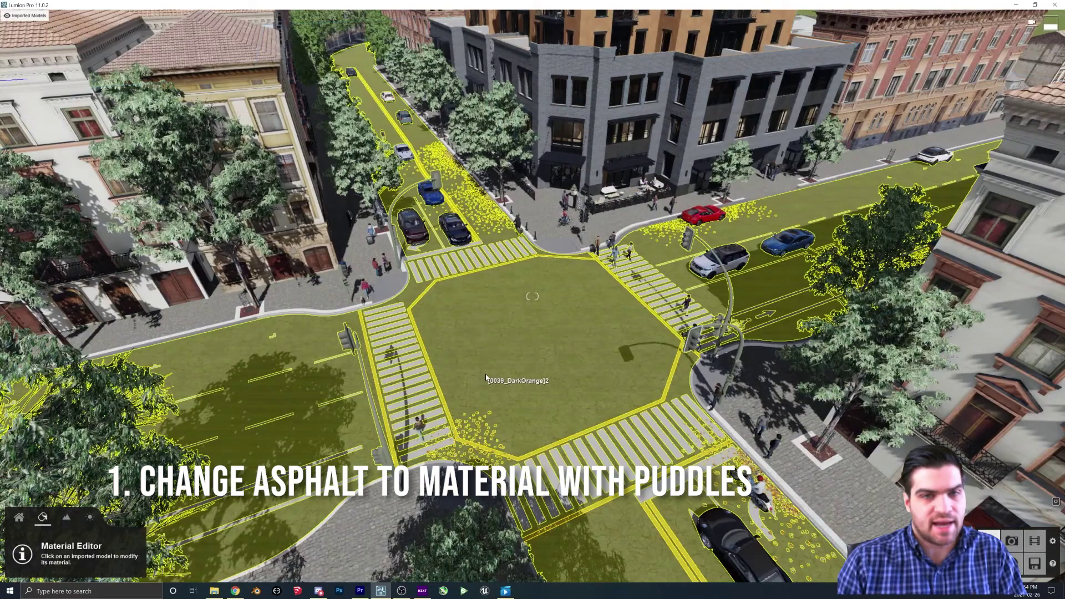
pyautogui.click(491, 376)
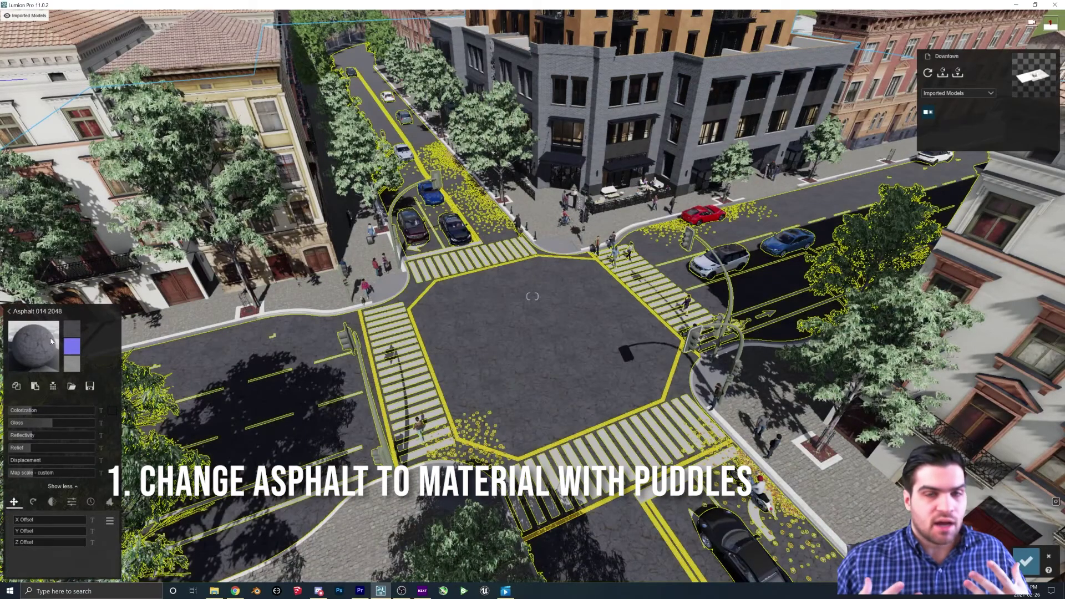
pyautogui.click(31, 345)
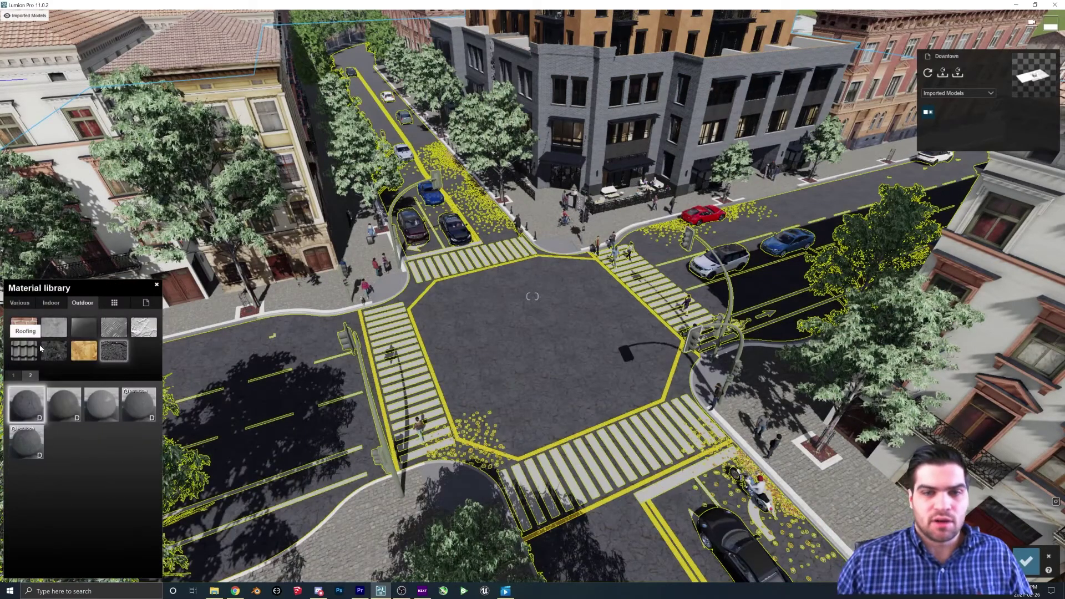
pyautogui.click(106, 413)
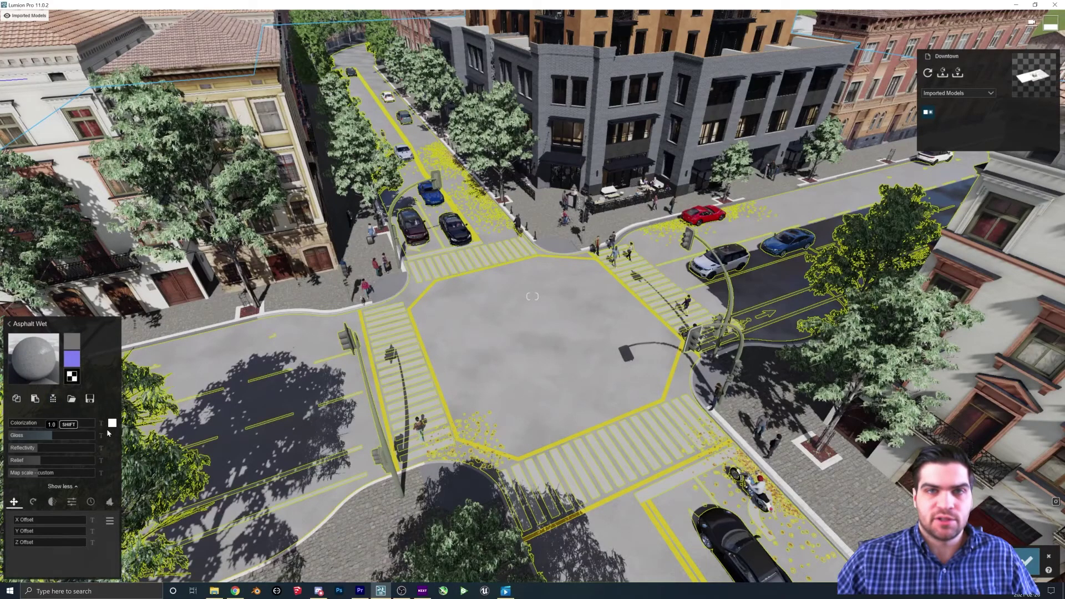
pyautogui.click(128, 484)
pyautogui.moveTo(31, 424); pyautogui.dragTo(53, 426)
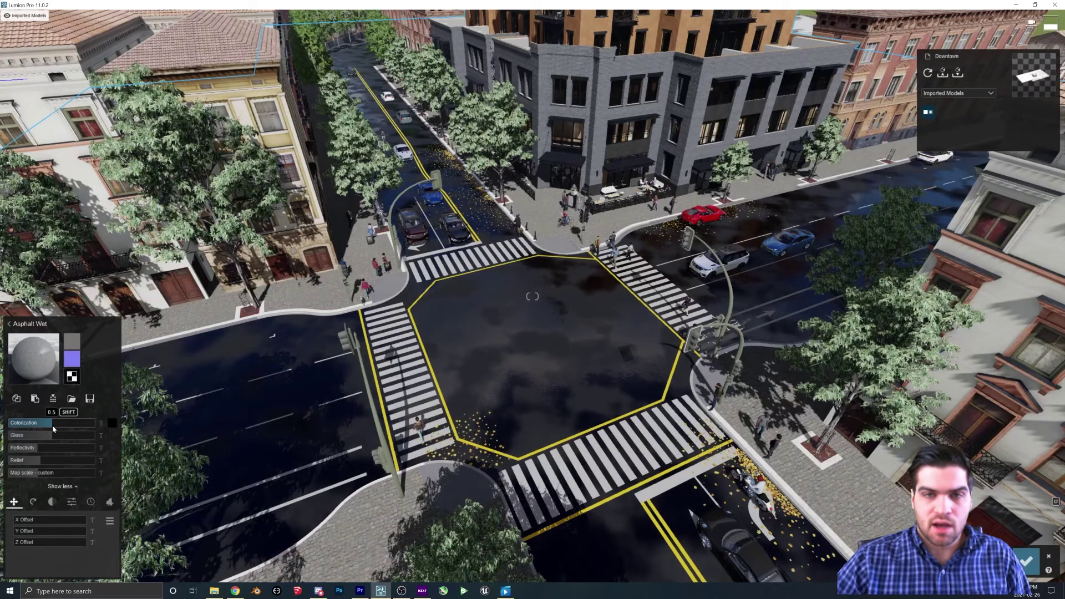
# Copy the grey brick wall material and apply it to the roof surfaces of the lower building
pyautogui.moveTo(267, 441); pyautogui.dragTo(278, 358, button='right')
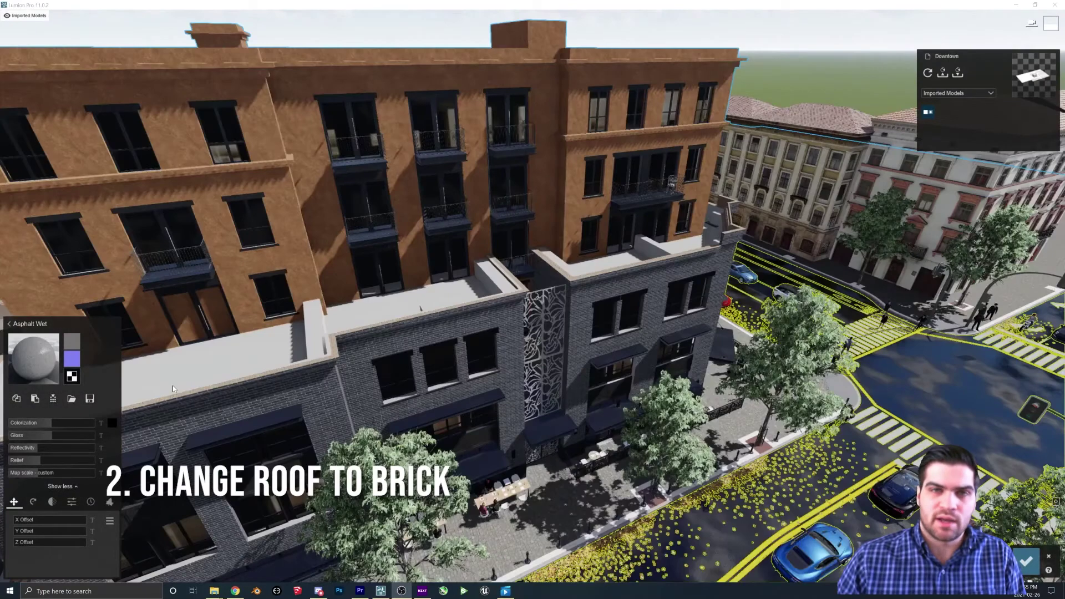
pyautogui.click(511, 381)
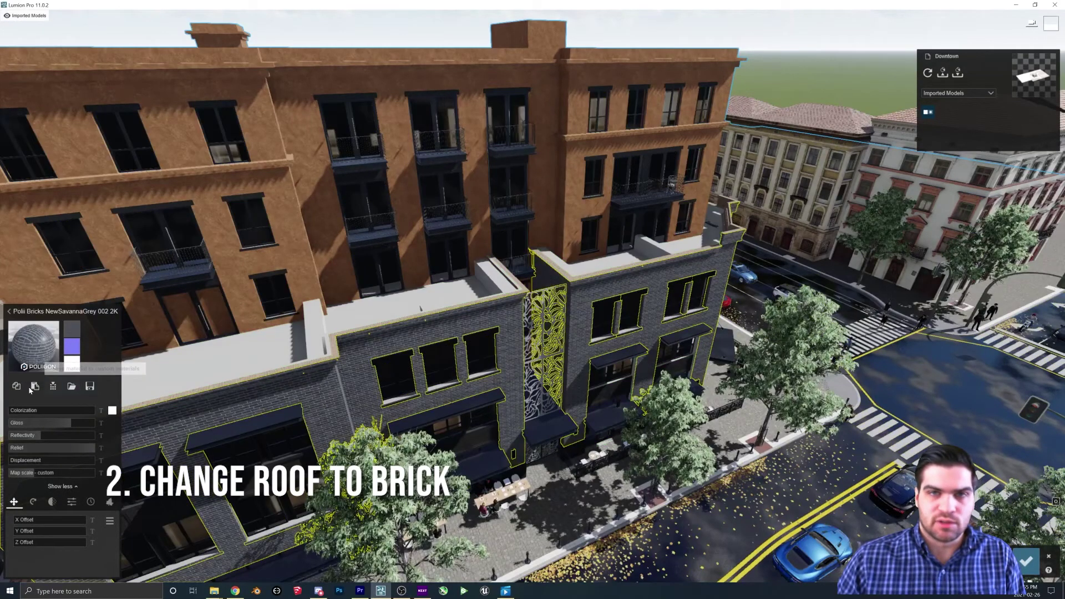
pyautogui.click(286, 354)
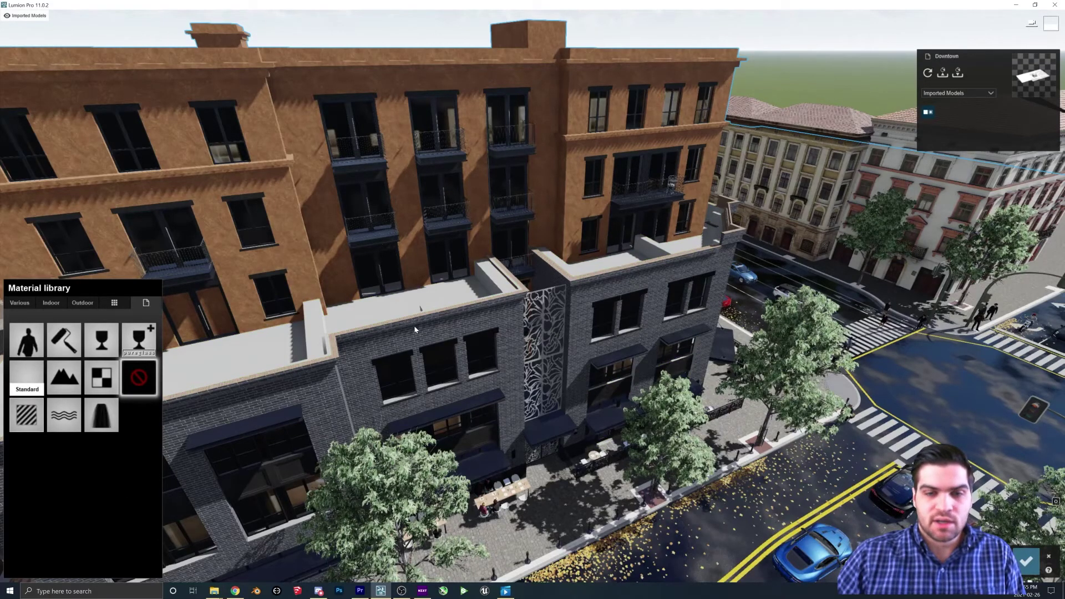
pyautogui.click(27, 377)
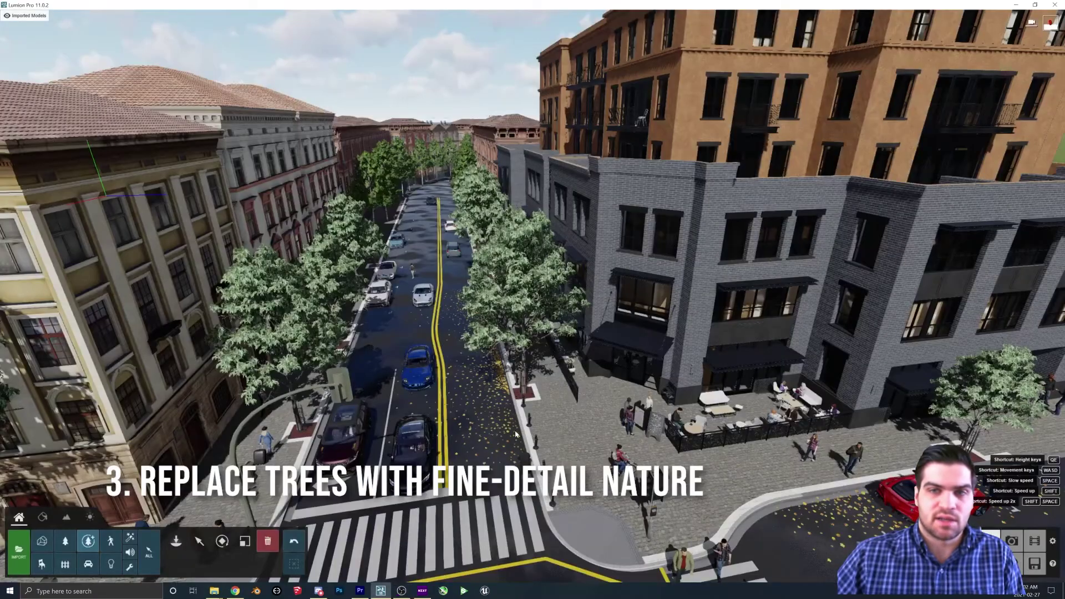
# Delete the existing Blue Gum-S RT trees lining the street by selecting all of them together
pyautogui.press('w')
pyautogui.moveTo(515, 434); pyautogui.dragTo(463, 433, button='right')
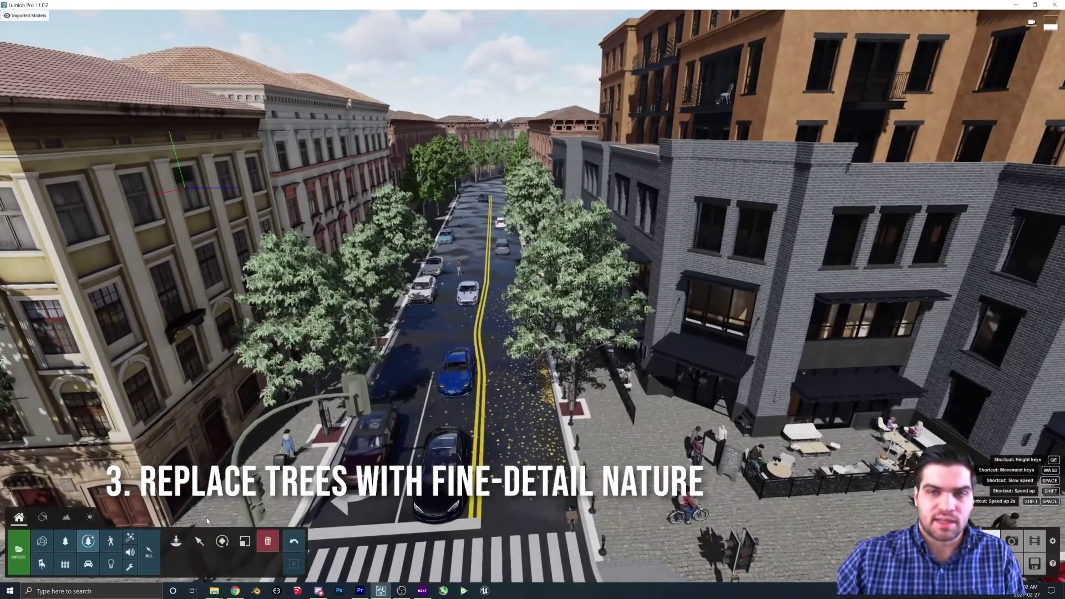
pyautogui.click(199, 541)
pyautogui.click(326, 434)
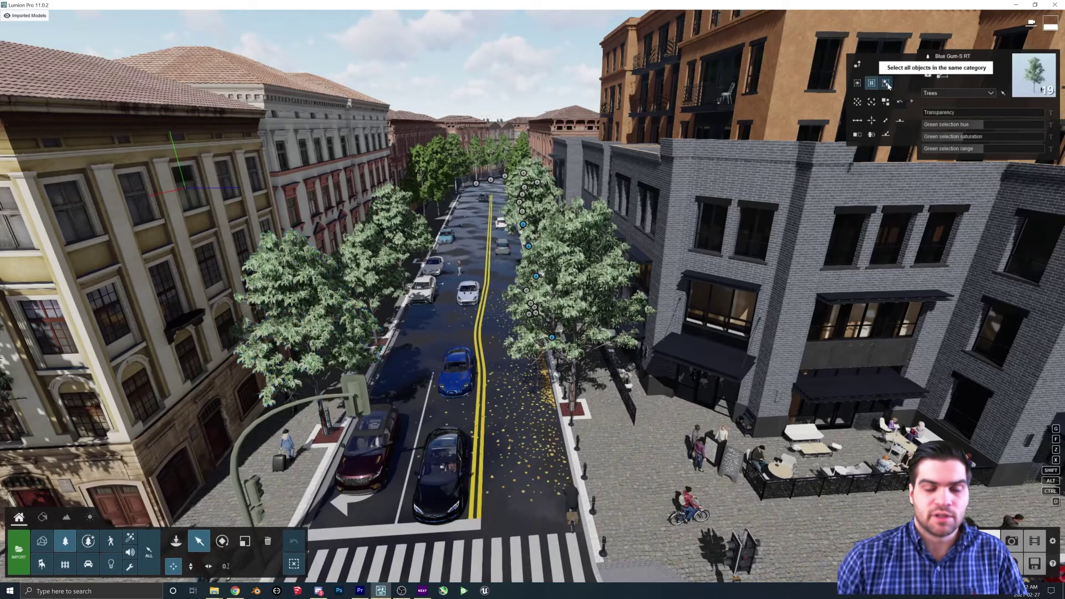
pyautogui.click(887, 83)
pyautogui.click(267, 541)
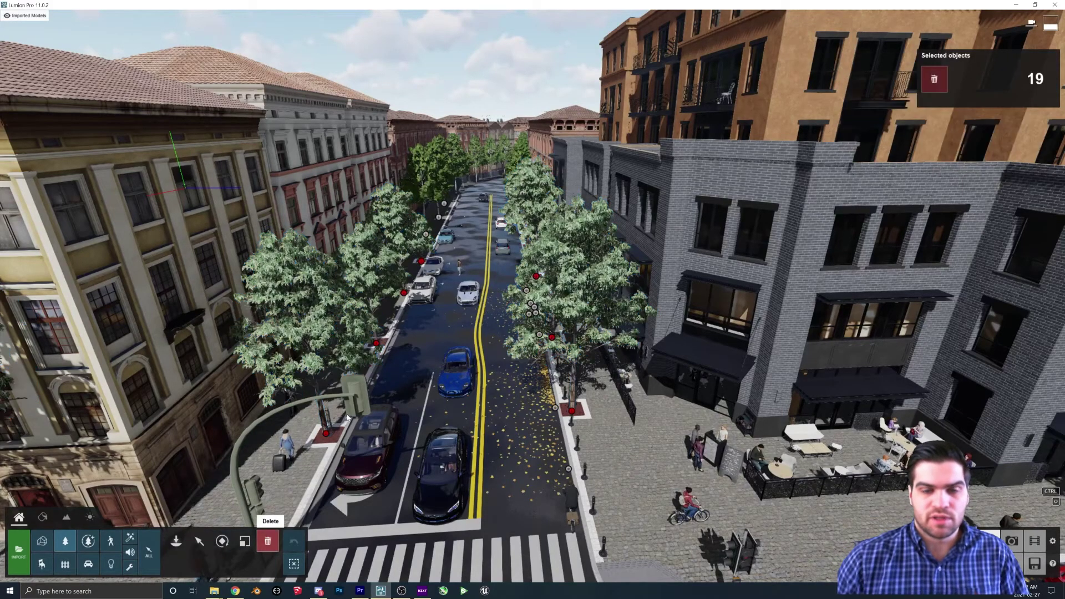
pyautogui.click(326, 437)
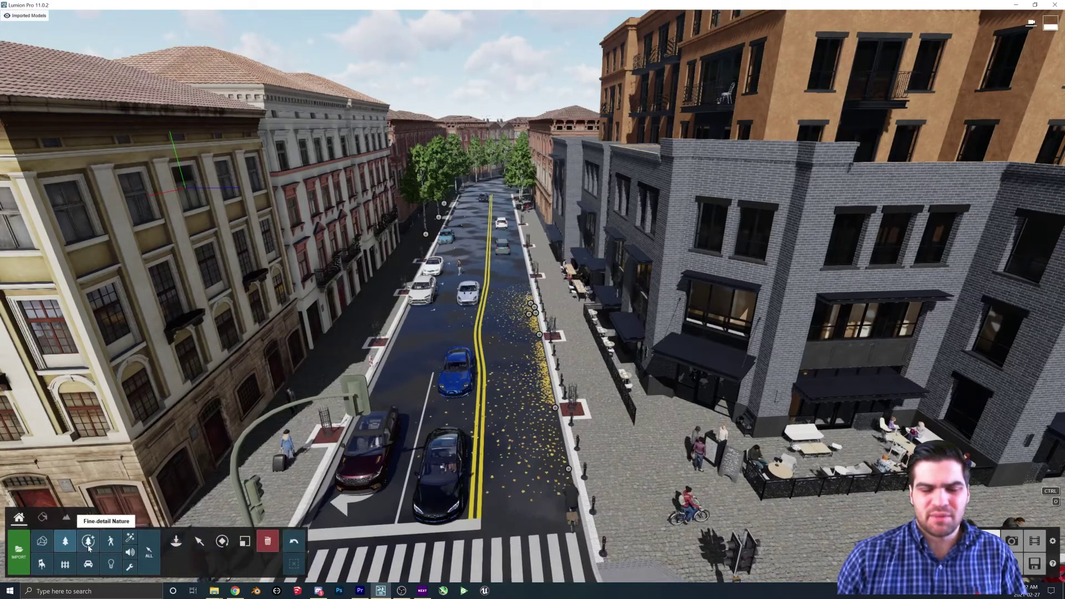
# Place a fine-detail Maidenhair Tree 005 in the empty tree grate on the sidewalk near the crosswalk
pyautogui.click(175, 542)
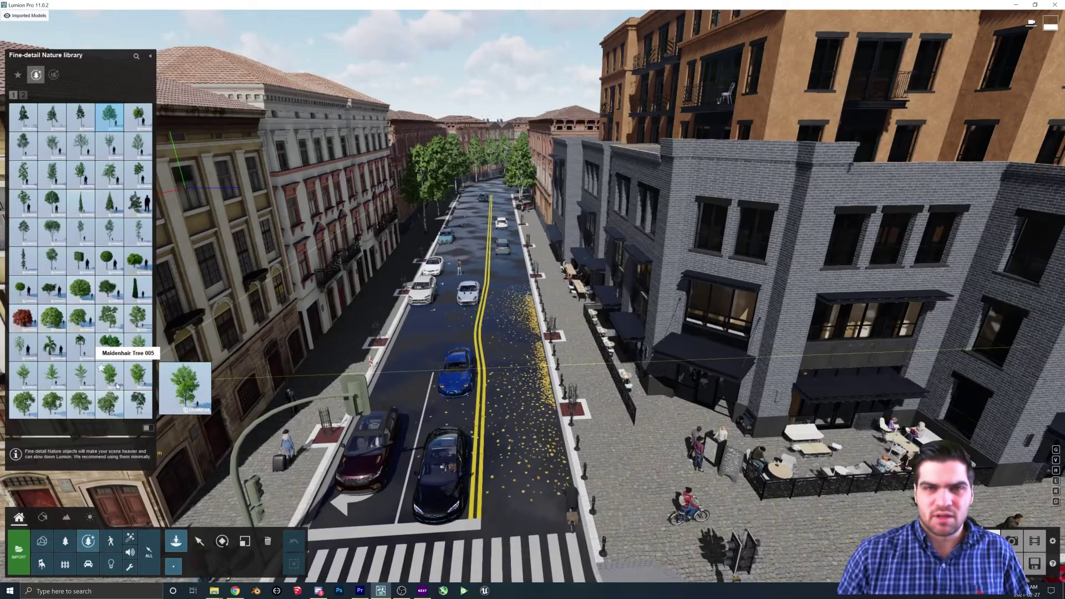
pyautogui.moveTo(474, 375)
pyautogui.mouseDown(button='right')
pyautogui.moveTo(533, 296)
pyautogui.moveTo(474, 377)
pyautogui.mouseUp(button='right')
pyautogui.press('w')
pyautogui.press('w')
pyautogui.press('s')
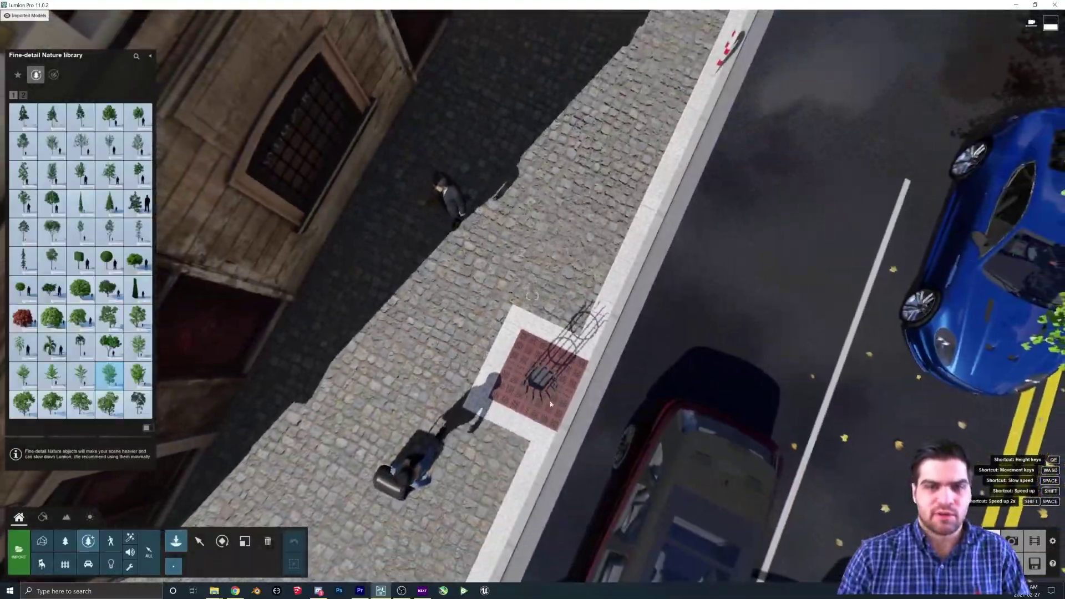
pyautogui.click(540, 377)
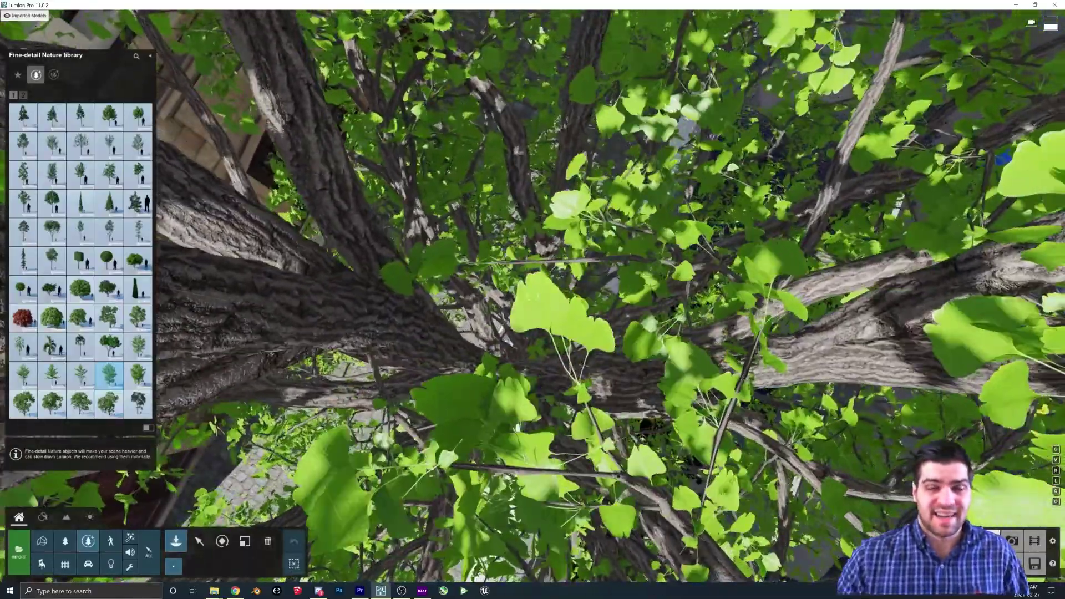
# Place more Maidenhair Tree 005 copies in the remaining tree grates along both streets around the intersection
pyautogui.press('s')
pyautogui.moveTo(533, 296); pyautogui.dragTo(533, 296, button='right')
pyautogui.press('w')
pyautogui.press('s')
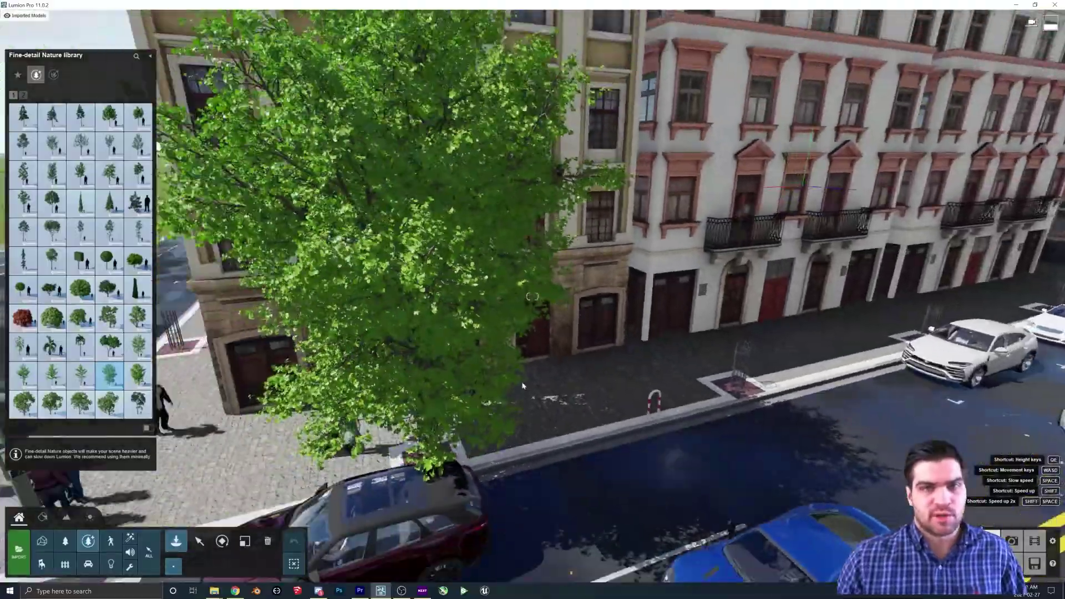
pyautogui.click(199, 542)
pyautogui.moveTo(523, 360); pyautogui.dragTo(610, 277, button='right')
pyautogui.press('w')
pyautogui.press('n')
pyautogui.press('s')
pyautogui.press('w')
pyautogui.moveTo(532, 297); pyautogui.dragTo(559, 356, button='right')
pyautogui.press('w')
pyautogui.click(534, 342)
pyautogui.click(553, 328)
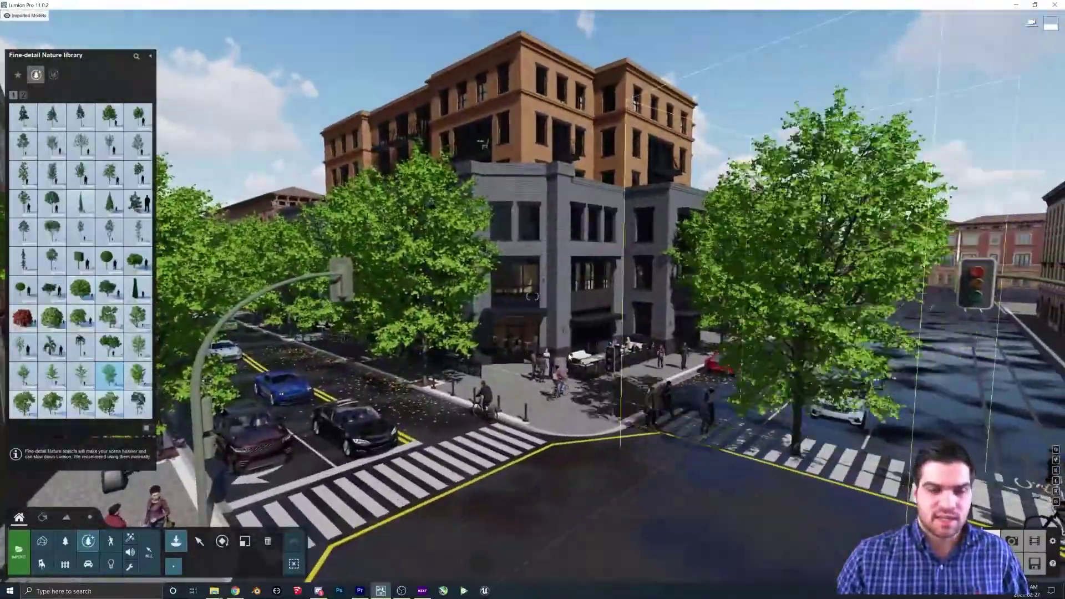
pyautogui.moveTo(568, 357); pyautogui.dragTo(499, 341, button='right')
pyautogui.press('s')
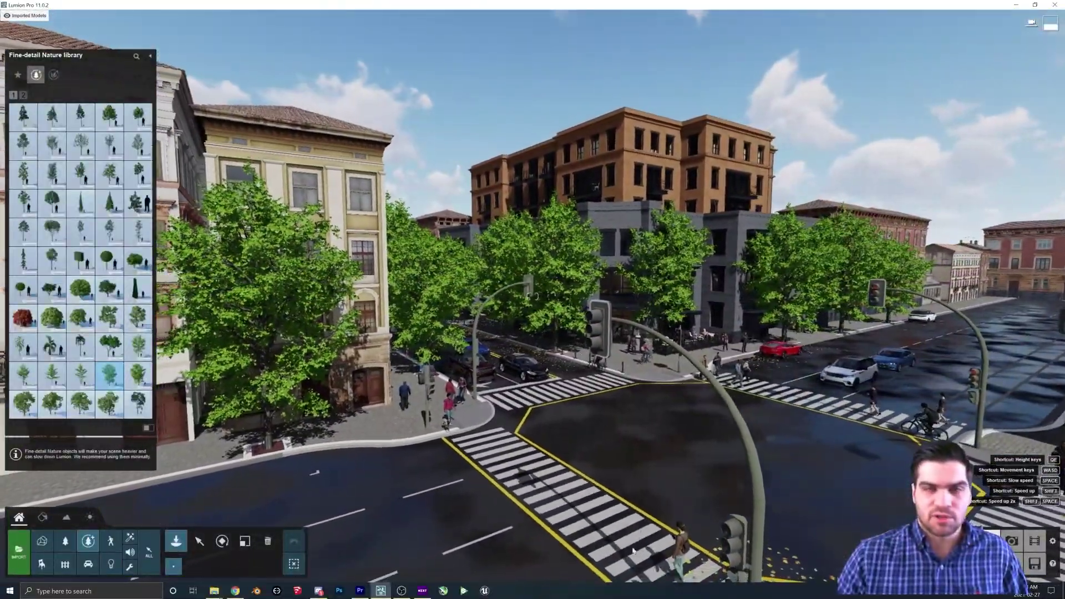
# Select all twelve Maidenhair trees together and adjust their size
pyautogui.click(199, 542)
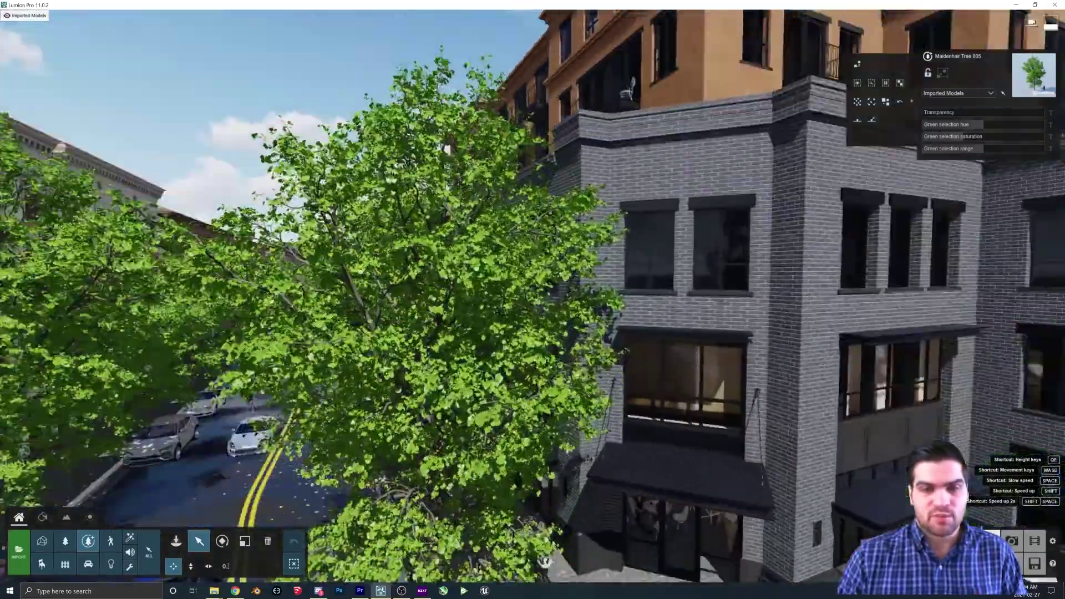
pyautogui.moveTo(532, 296)
pyautogui.mouseDown(button='right')
pyautogui.moveTo(610, 297)
pyautogui.moveTo(599, 286)
pyautogui.moveTo(499, 310)
pyautogui.moveTo(531, 297)
pyautogui.mouseUp(button='right')
pyautogui.press('w')
pyautogui.press('e')
pyautogui.press('s')
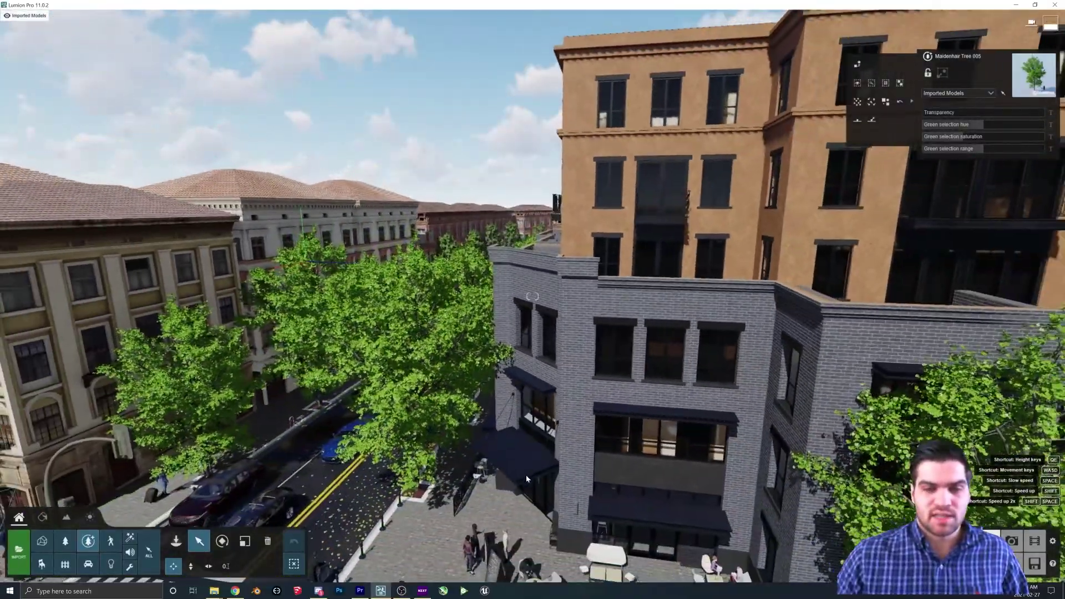
pyautogui.scroll(-5, 423, 457)
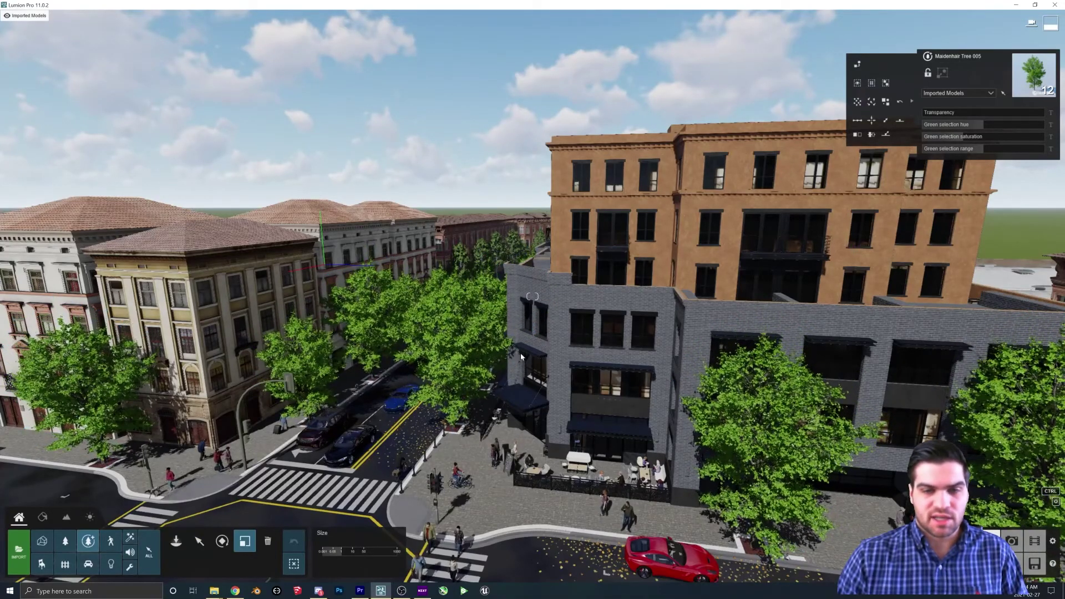
pyautogui.press('w')
pyautogui.moveTo(636, 306); pyautogui.dragTo(604, 389, button='right')
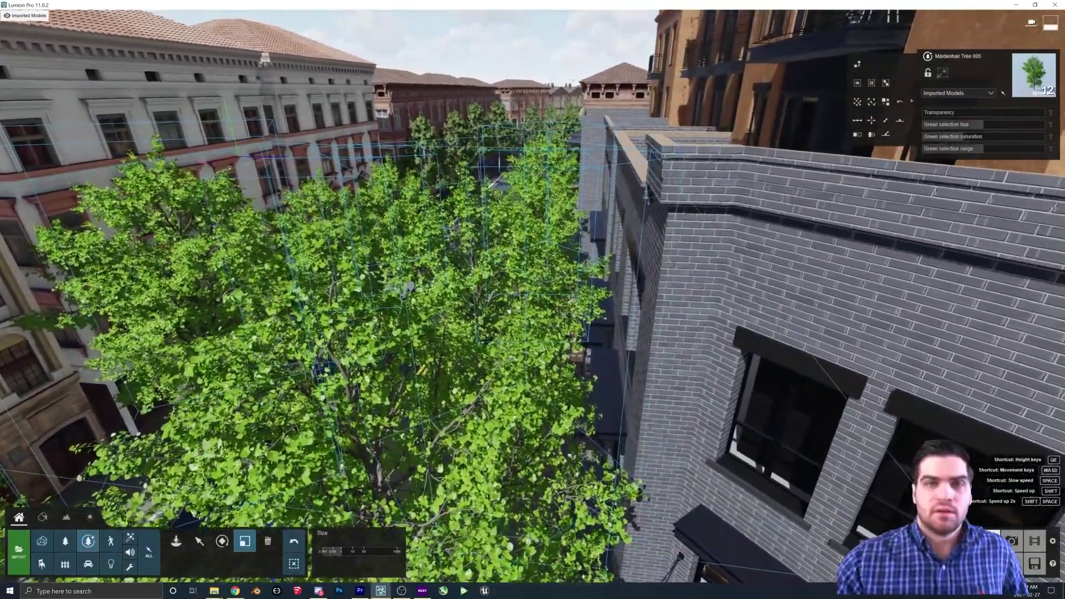
# Mute the selected trees' foliage by lowering their green selection saturation to 0.5
pyautogui.press('w')
pyautogui.press('s')
pyautogui.moveTo(532, 296); pyautogui.dragTo(532, 336, button='right')
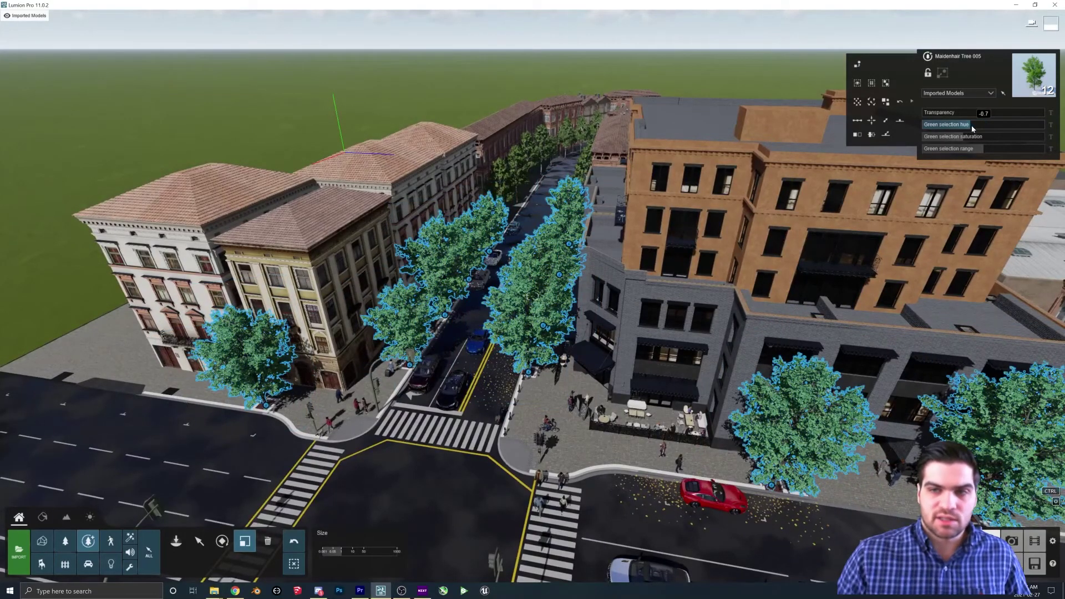
pyautogui.press('w')
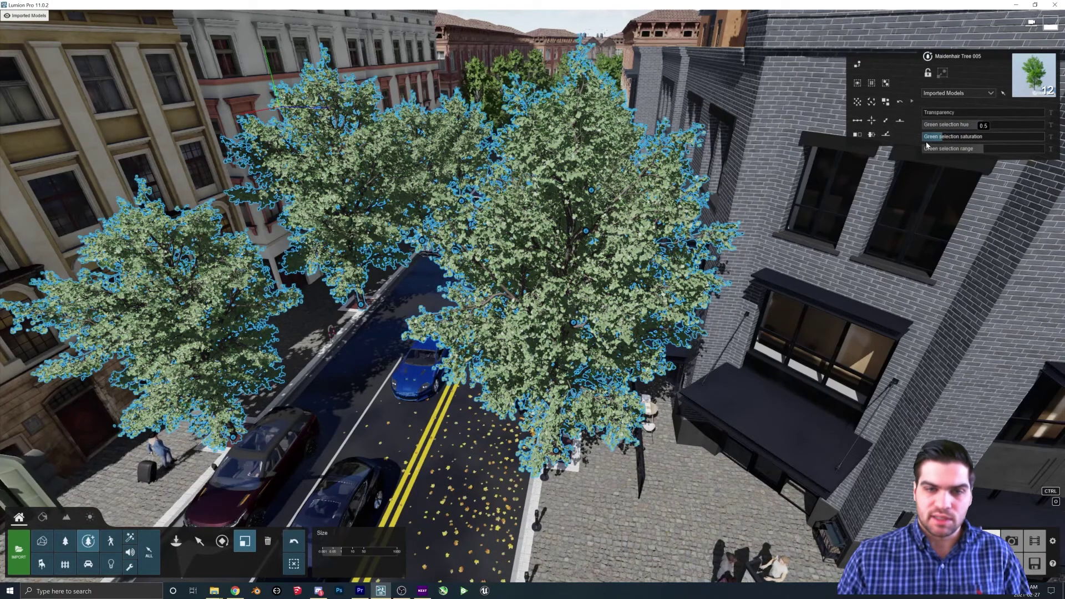
# Move the Maidenhair tree beside the outdoor cafe horizontally so its trunk sits centred inside its tree guard
pyautogui.press('s')
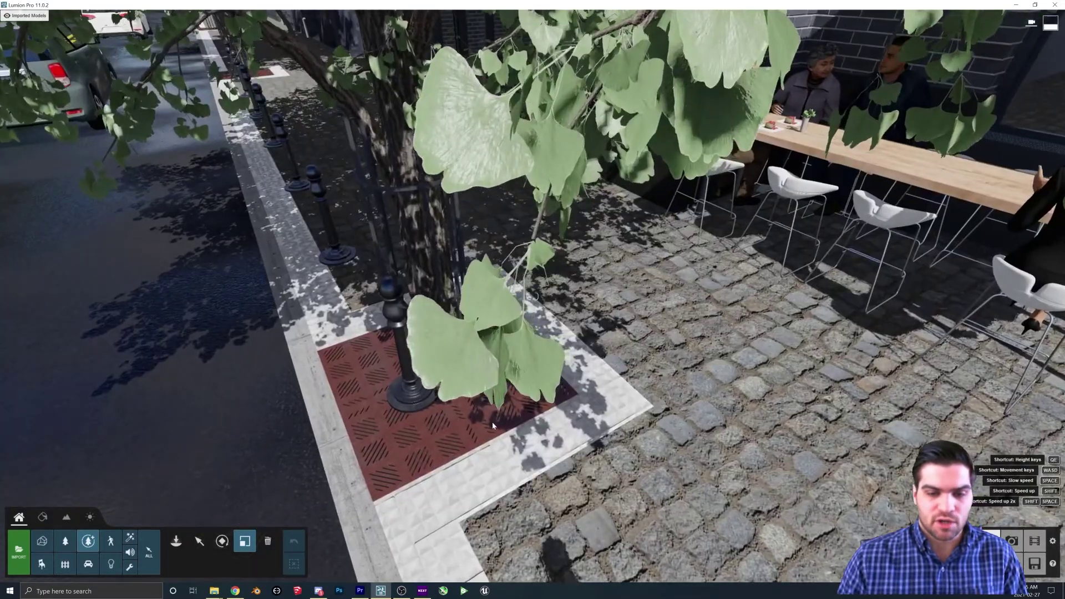
pyautogui.press('s')
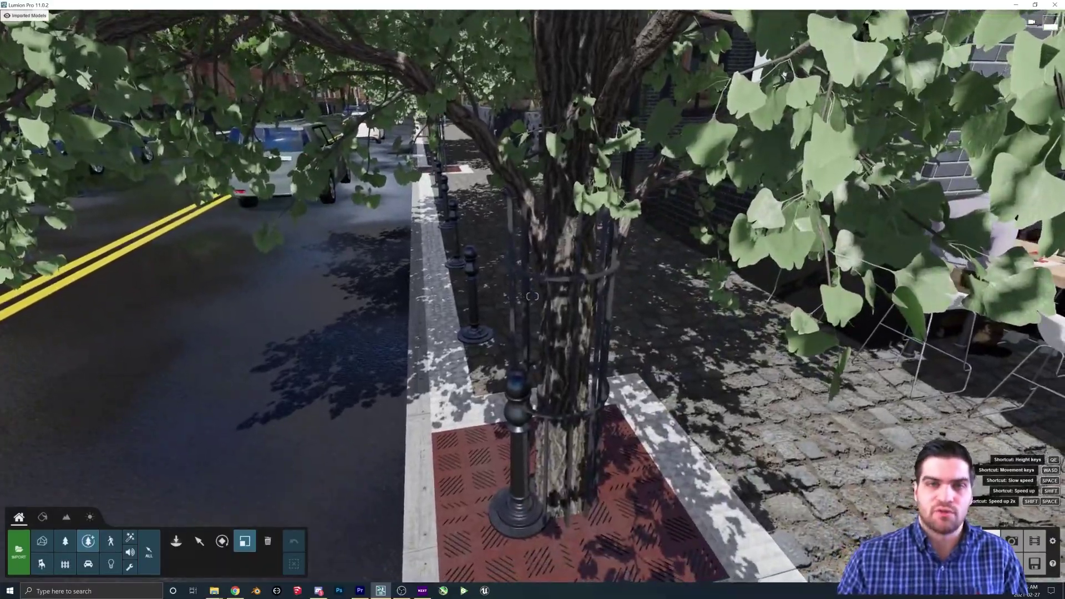
pyautogui.moveTo(492, 437); pyautogui.dragTo(940, 411, button='right')
pyautogui.press('w')
pyautogui.press('w')
pyautogui.moveTo(500, 440); pyautogui.dragTo(138, 500, button='right')
pyautogui.press('s')
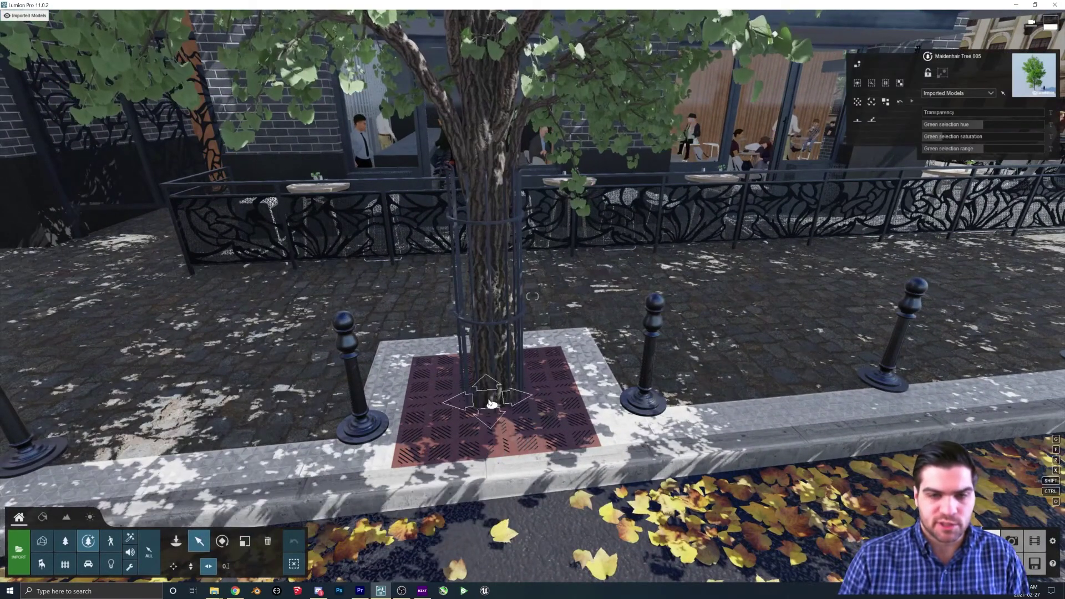
pyautogui.press('d')
pyautogui.moveTo(487, 435); pyautogui.dragTo(492, 432)
# Inspect the placement of the other trees along the street and from the saved camera views
pyautogui.moveTo(491, 432); pyautogui.dragTo(954, 515, button='right')
pyautogui.press('w')
pyautogui.press('a')
pyautogui.moveTo(509, 515); pyautogui.dragTo(865, 444, button='right')
pyautogui.press('w')
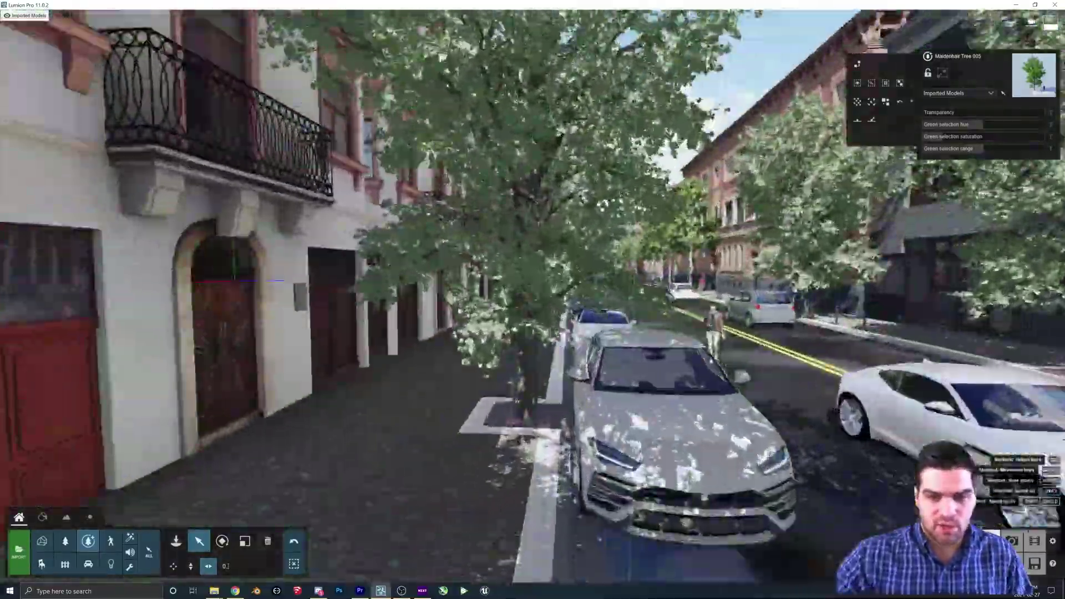
pyautogui.hotkey('shift', '6')
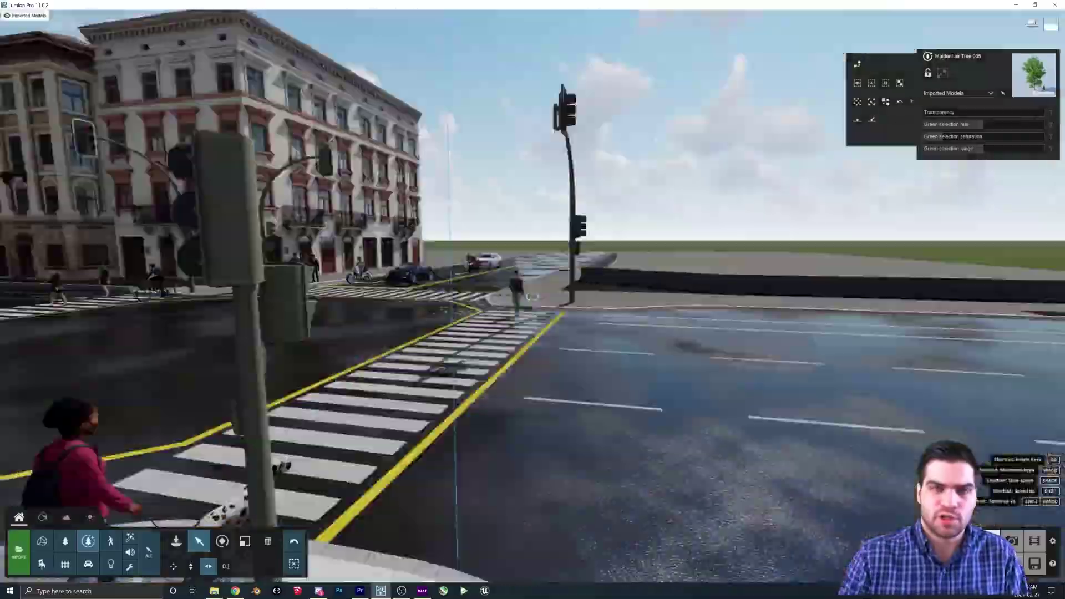
pyautogui.hotkey('shift', '7')
pyautogui.hotkey('shift', '6')
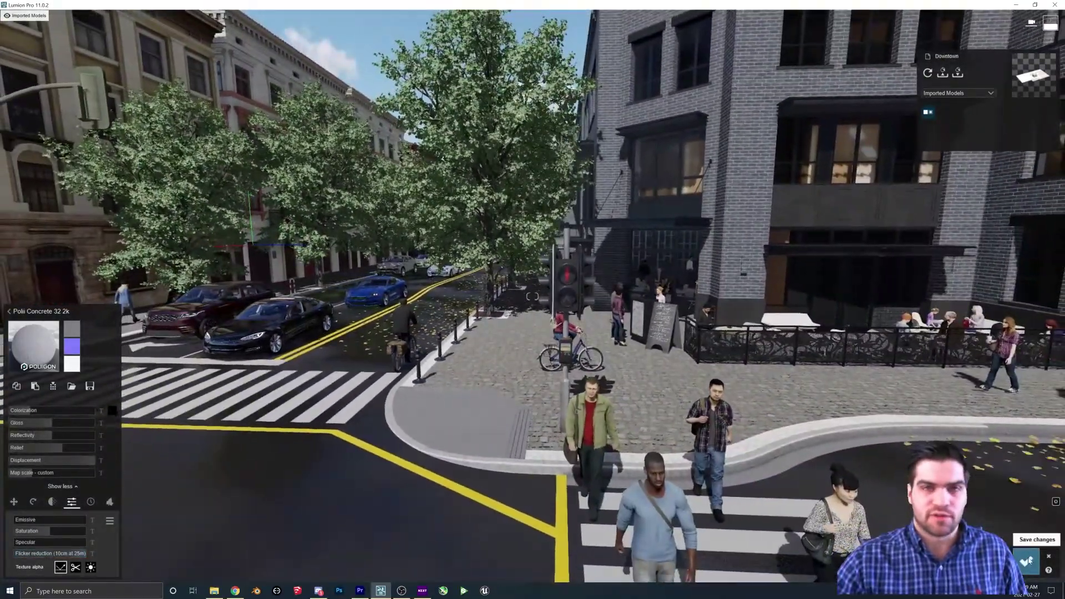
# Save the changes to the Polii Concrete 32 2k material and pick further surfaces of the corner building for material editing
pyautogui.click(1026, 561)
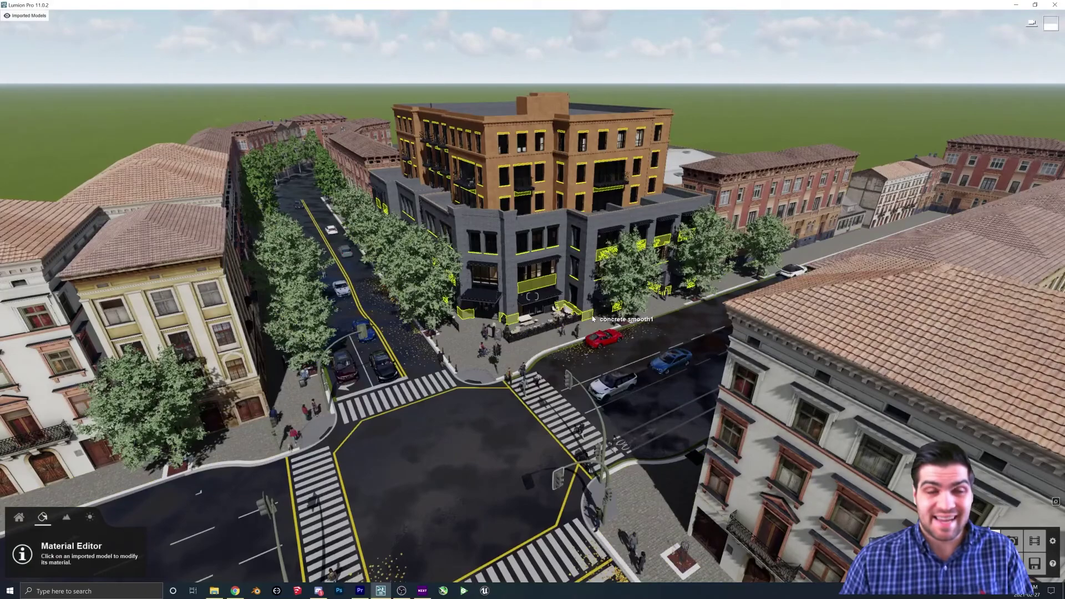
pyautogui.click(592, 317)
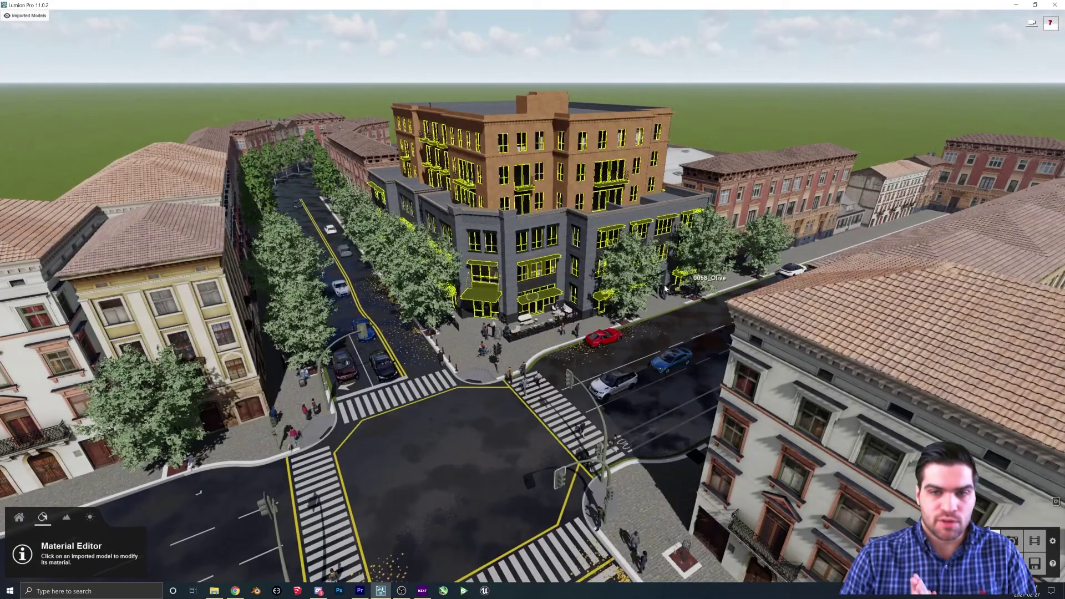
pyautogui.click(669, 289)
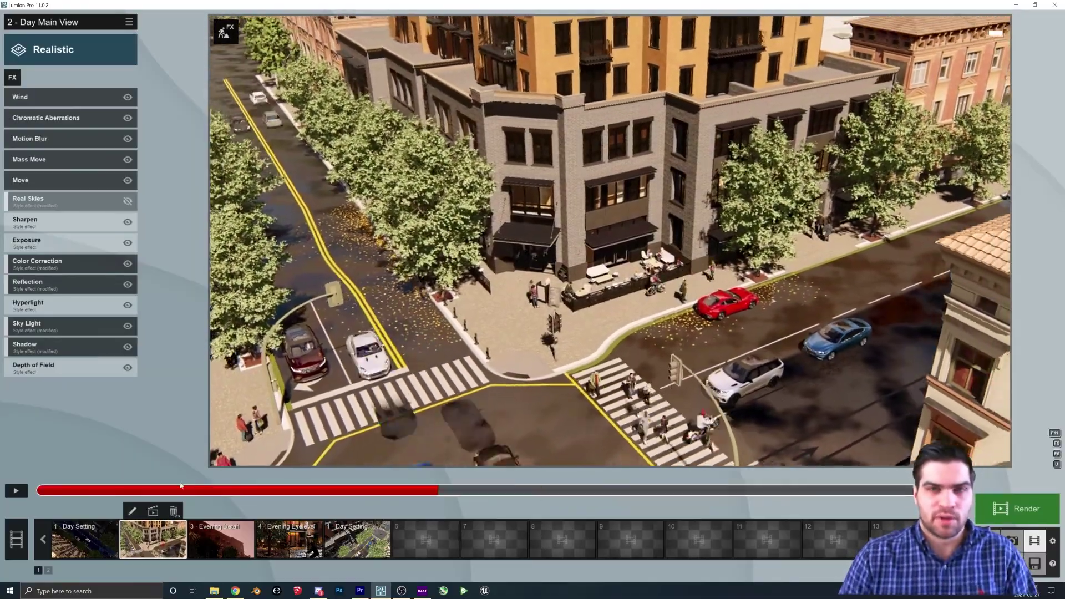
# Scrub through the 2 - Day Main View clip to preview its animation
pyautogui.moveTo(180, 485); pyautogui.dragTo(396, 473)
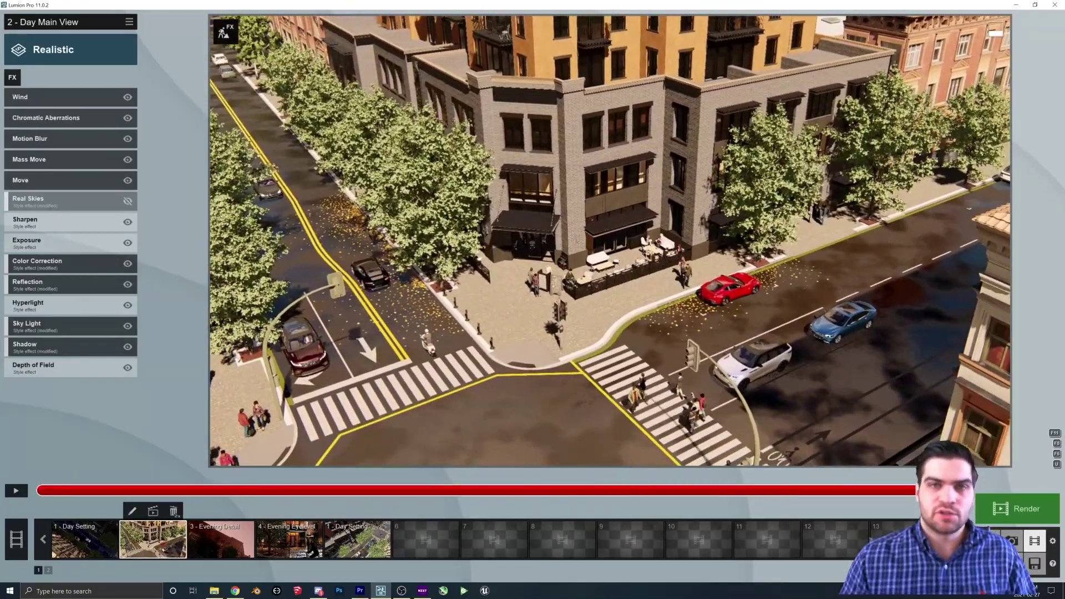
# Add a Sun effect to the 2 - Day Main View clip and adjust the direction of its sunlight
pyautogui.click(13, 77)
pyautogui.click(377, 227)
pyautogui.click(456, 221)
pyautogui.moveTo(92, 125); pyautogui.dragTo(5, 125)
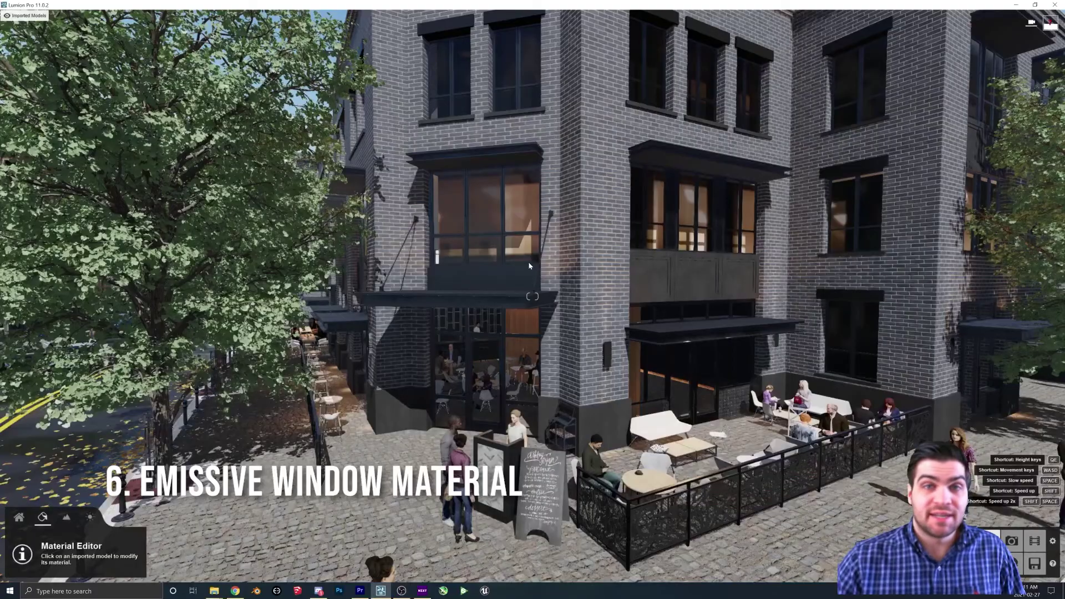
# Examine the emissive window material inside the corner building, on its upper storeys and from across the intersection
pyautogui.press('w')
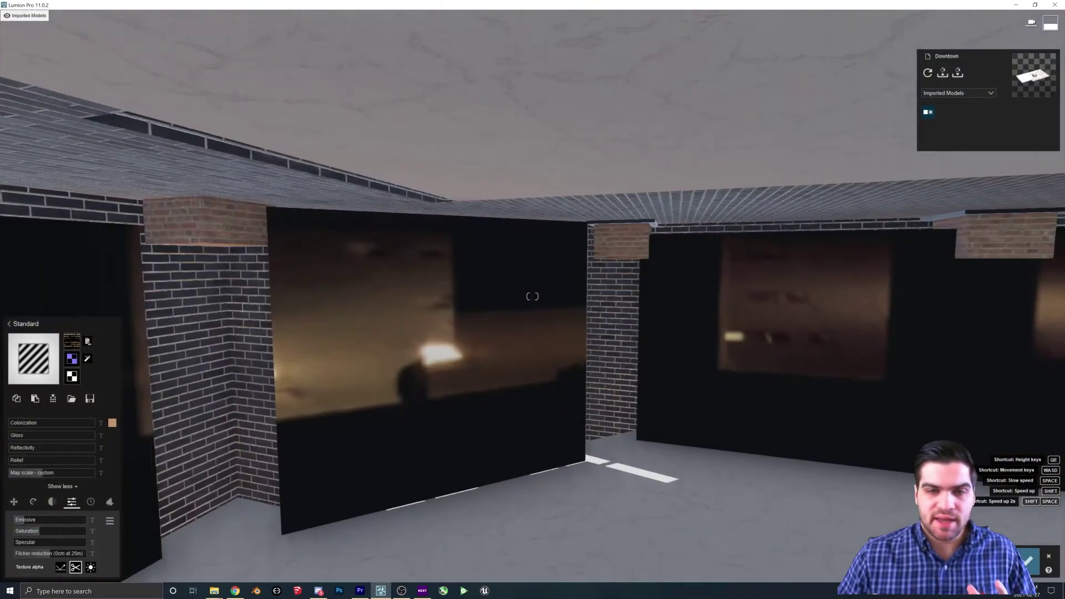
pyautogui.press('s')
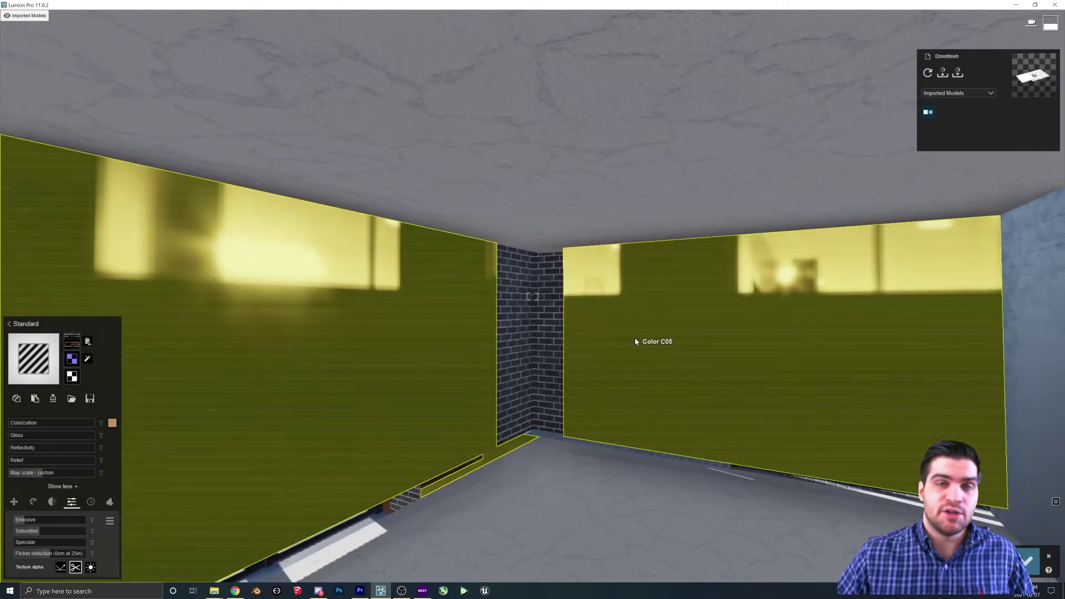
pyautogui.moveTo(635, 340); pyautogui.dragTo(610, 310, button='right')
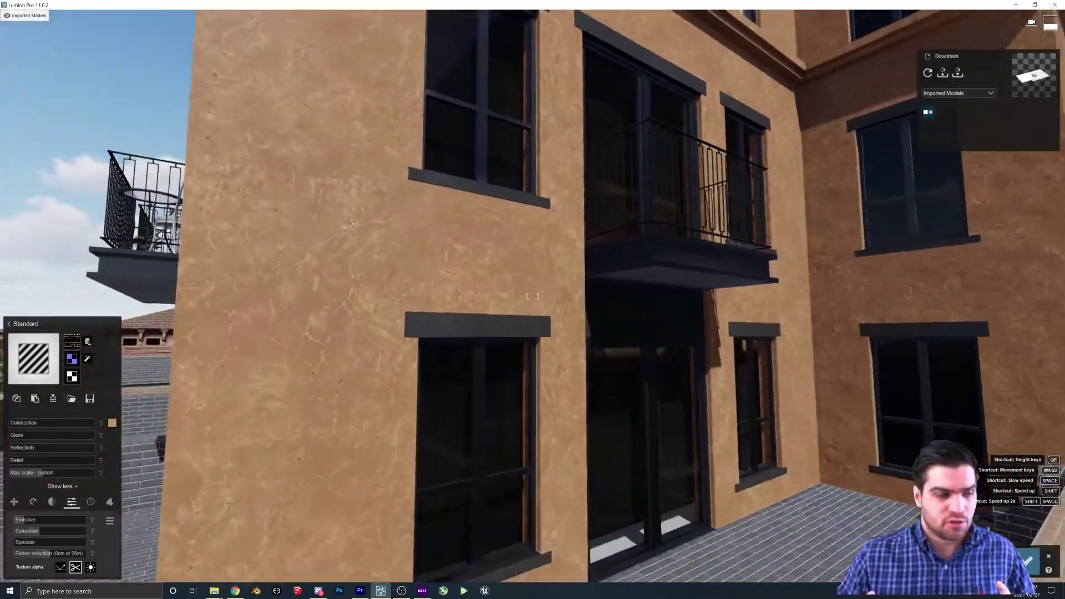
pyautogui.hotkey('shift', 's')
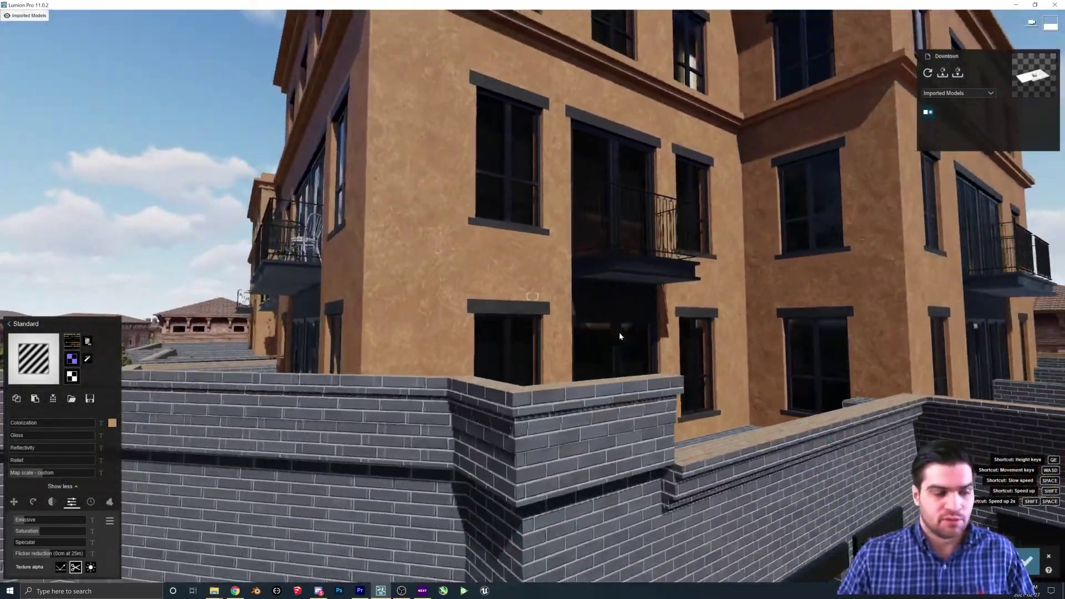
pyautogui.press('w')
pyautogui.press('w')
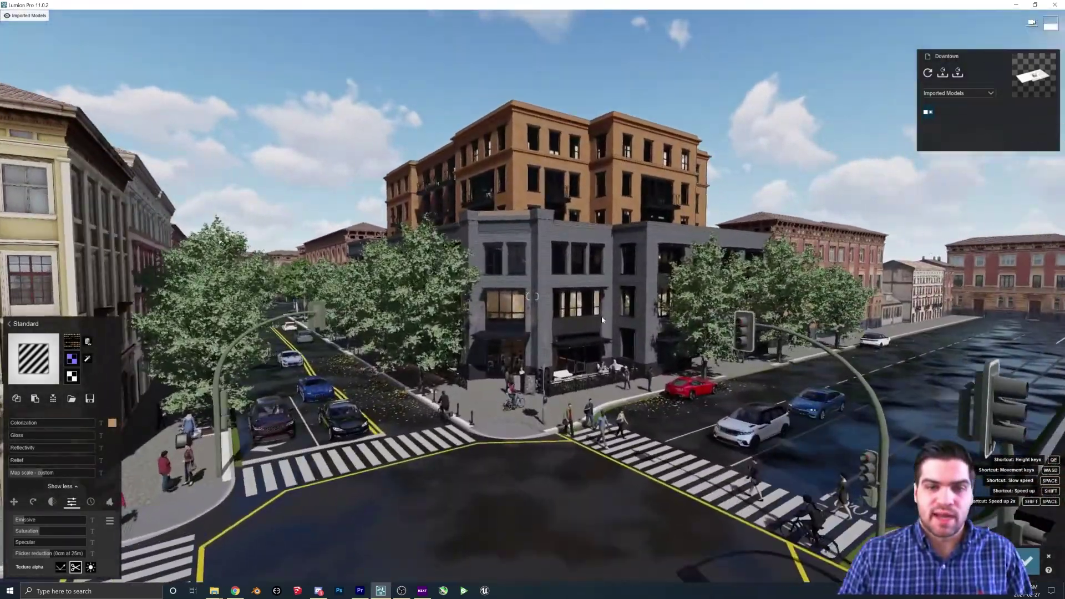
# Set the flicker reduction of the cafe fence's Polii Steel Rusted 002 2K material to 10cm at 25m and save the material changes
pyautogui.press('w')
pyautogui.moveTo(575, 257); pyautogui.dragTo(551, 229, button='right')
pyautogui.press('w')
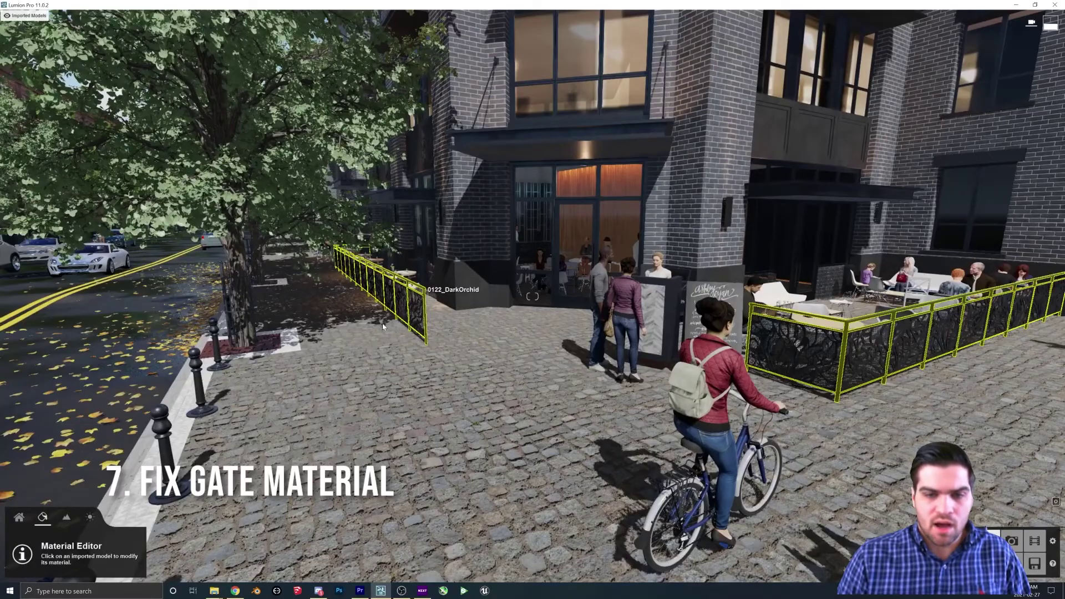
pyautogui.click(383, 326)
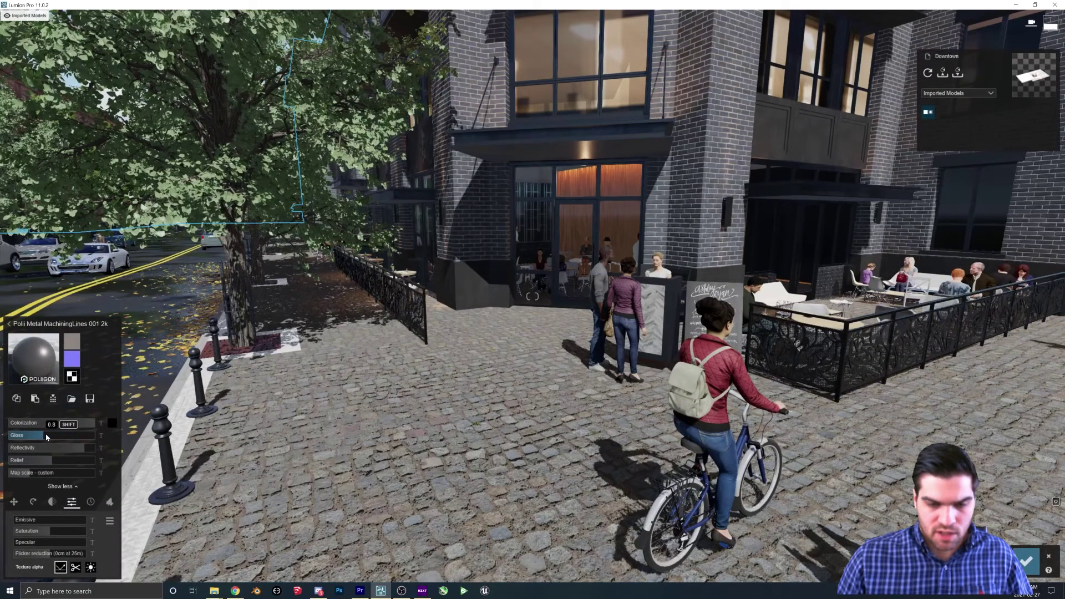
pyautogui.click(415, 306)
pyautogui.press('w')
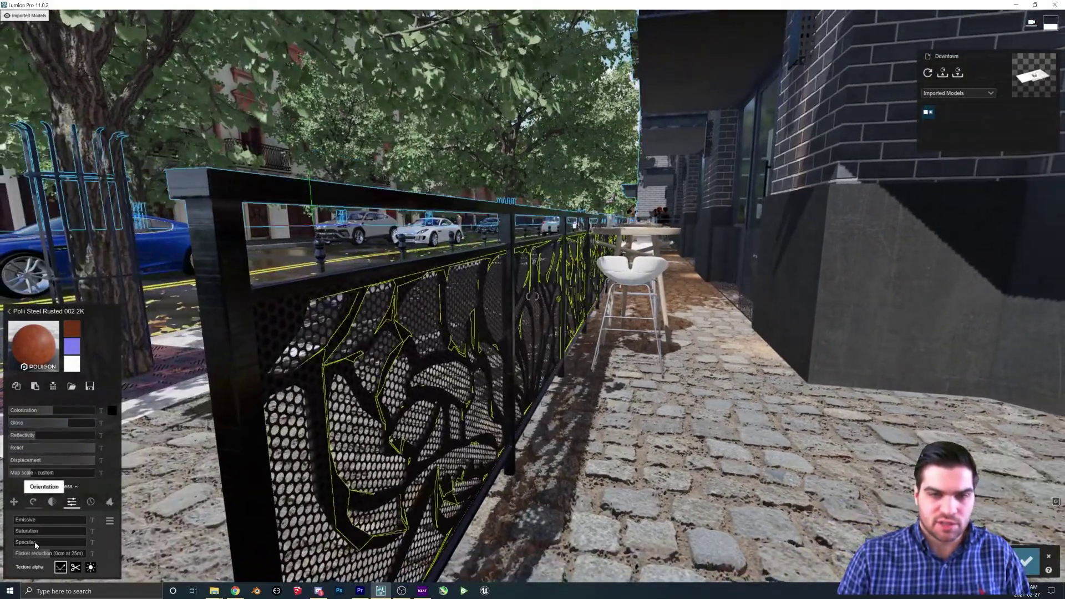
pyautogui.moveTo(33, 554); pyautogui.dragTo(48, 553)
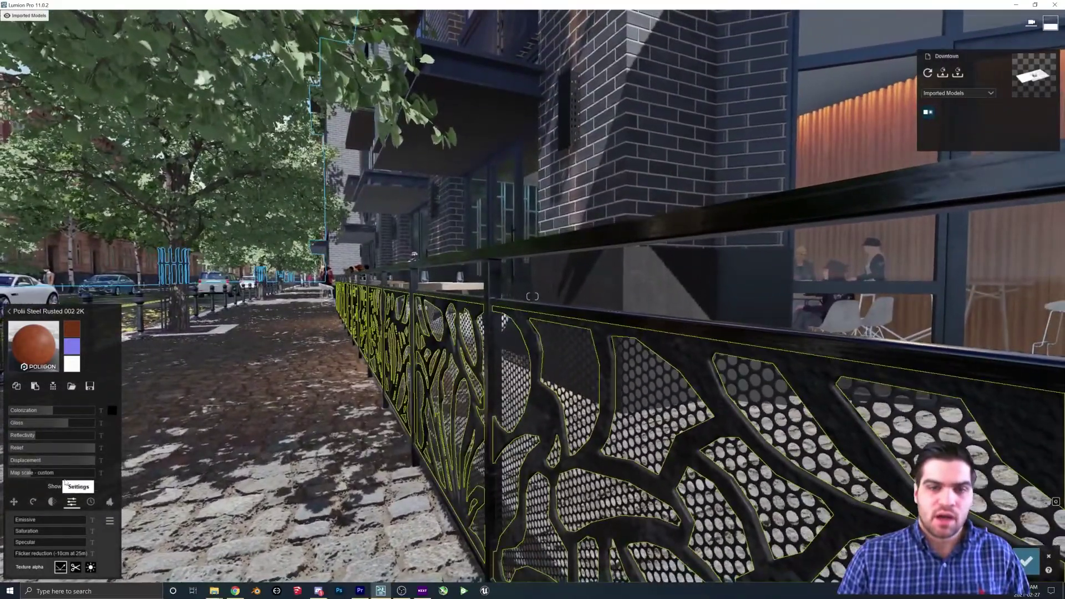
pyautogui.moveTo(50, 553); pyautogui.dragTo(116, 562)
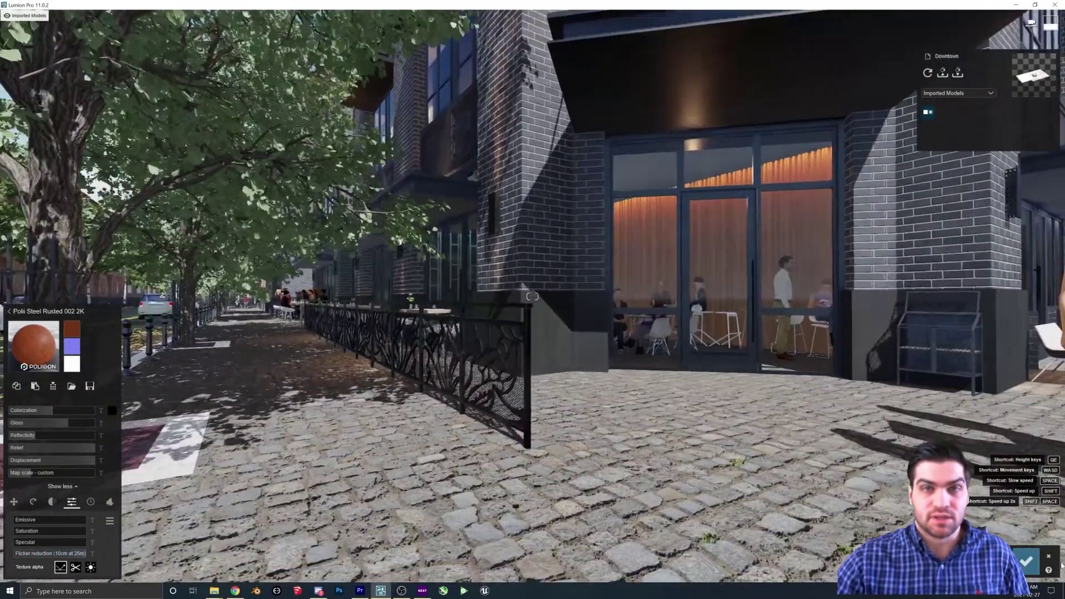
pyautogui.click(1026, 561)
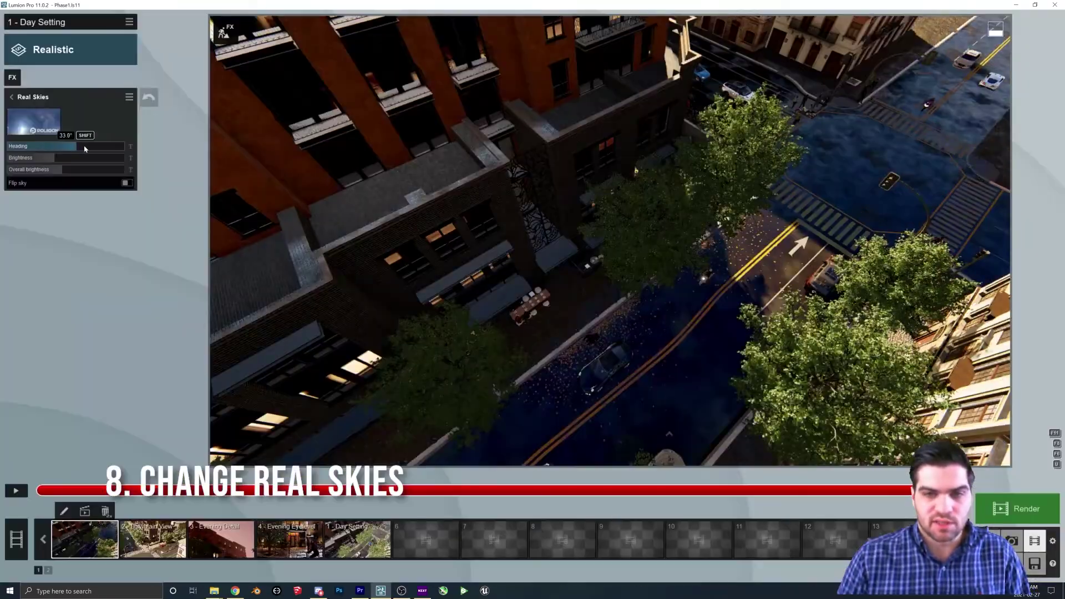
# Set the Real Skies heading of the 1 - Day Setting clip to 106.5° and load the first second-row sky of the Clear category
pyautogui.moveTo(88, 147); pyautogui.dragTo(108, 147)
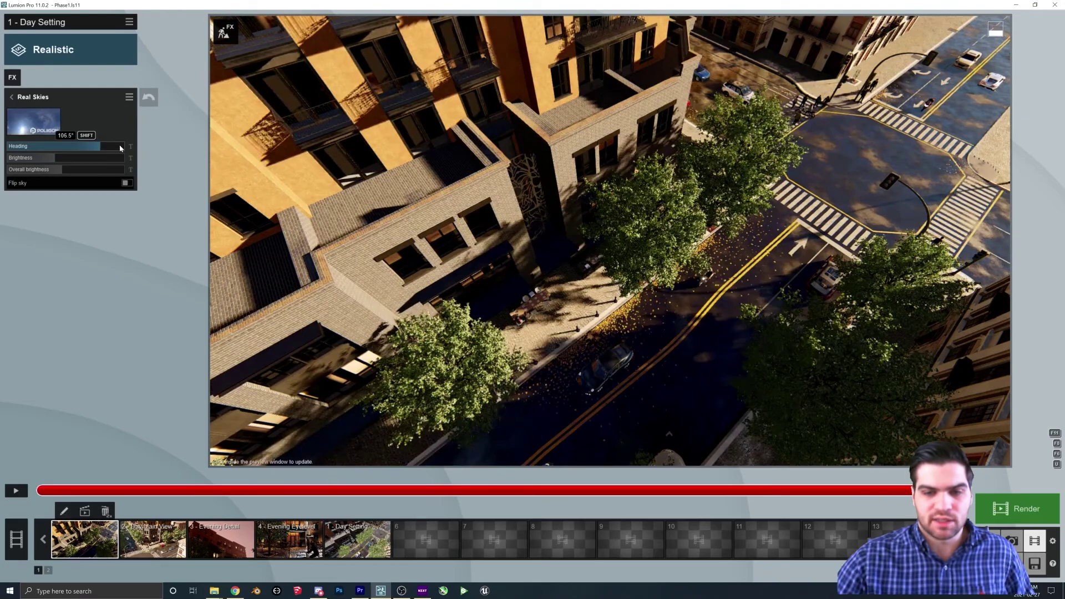
pyautogui.click(33, 121)
pyautogui.click(568, 160)
pyautogui.click(516, 160)
pyautogui.click(649, 159)
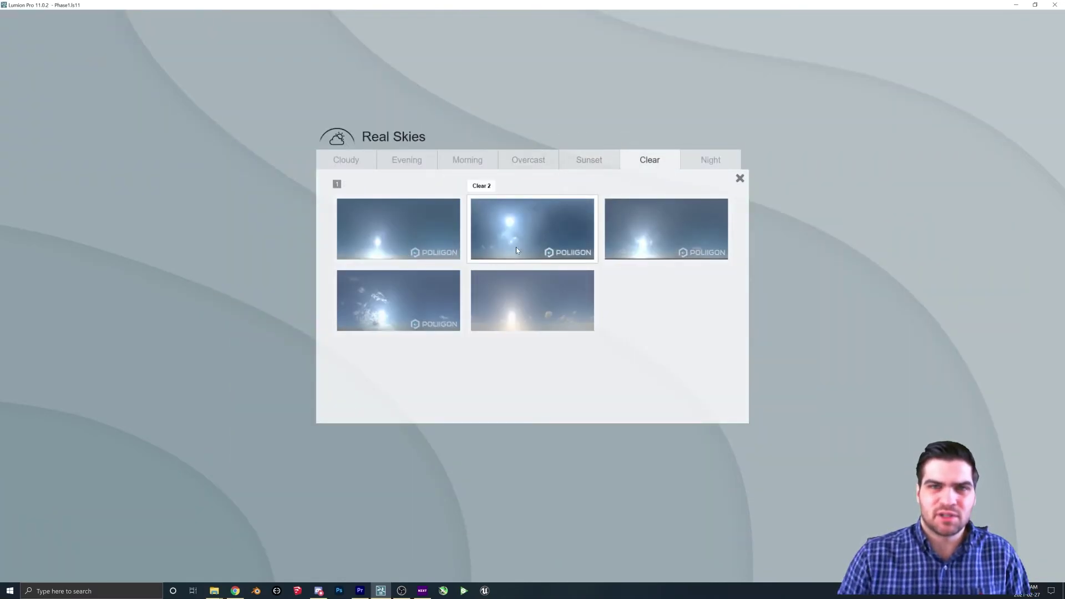
pyautogui.click(436, 300)
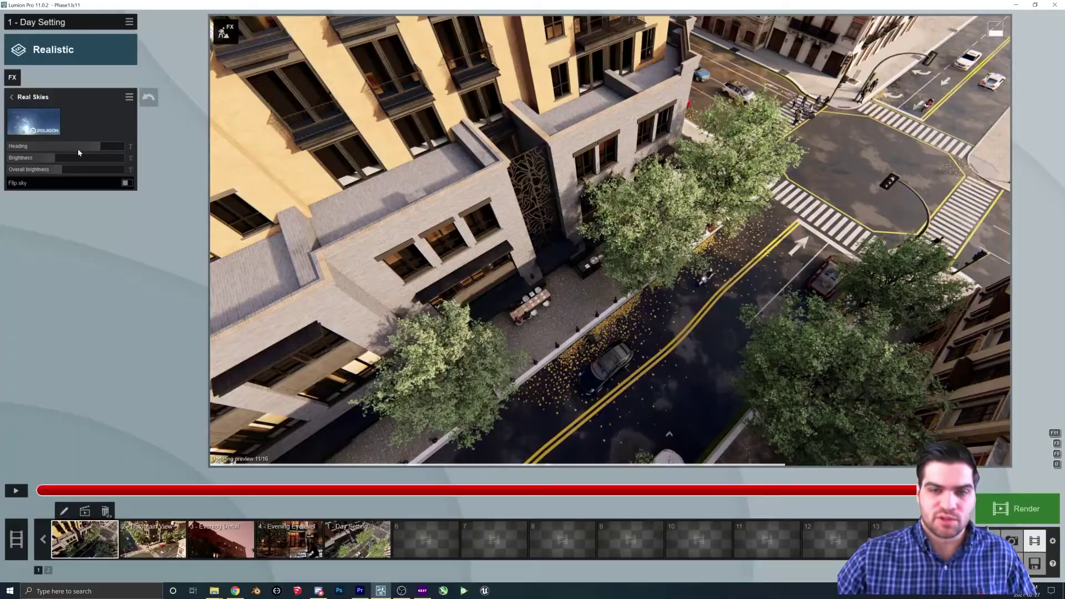
# Try the Clear 2 sky, and replace it with the middle sky of the Cloudy category
pyautogui.click(78, 149)
pyautogui.click(554, 230)
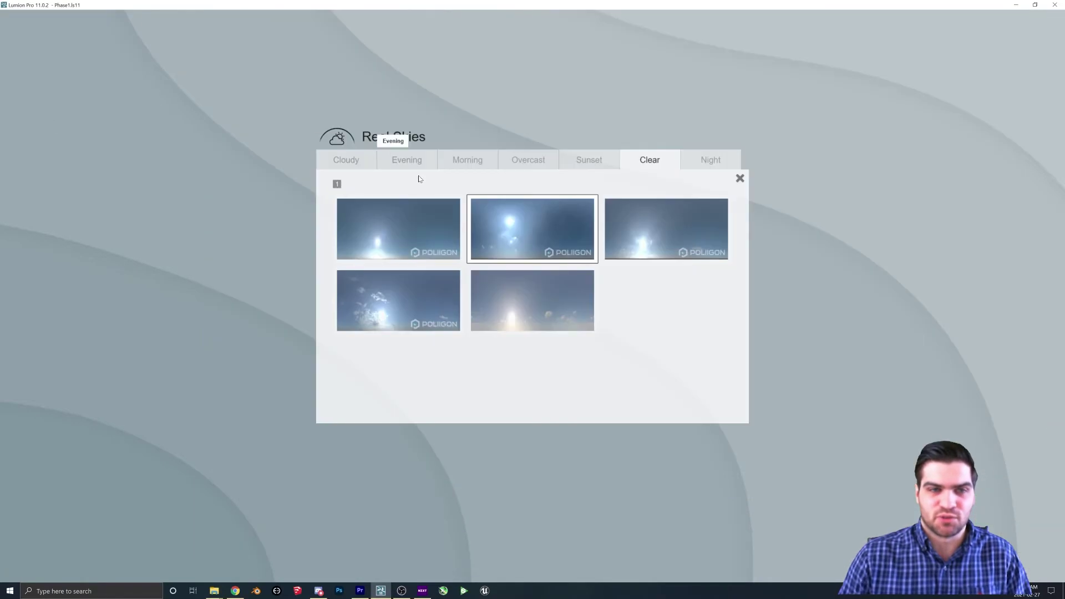
pyautogui.click(345, 160)
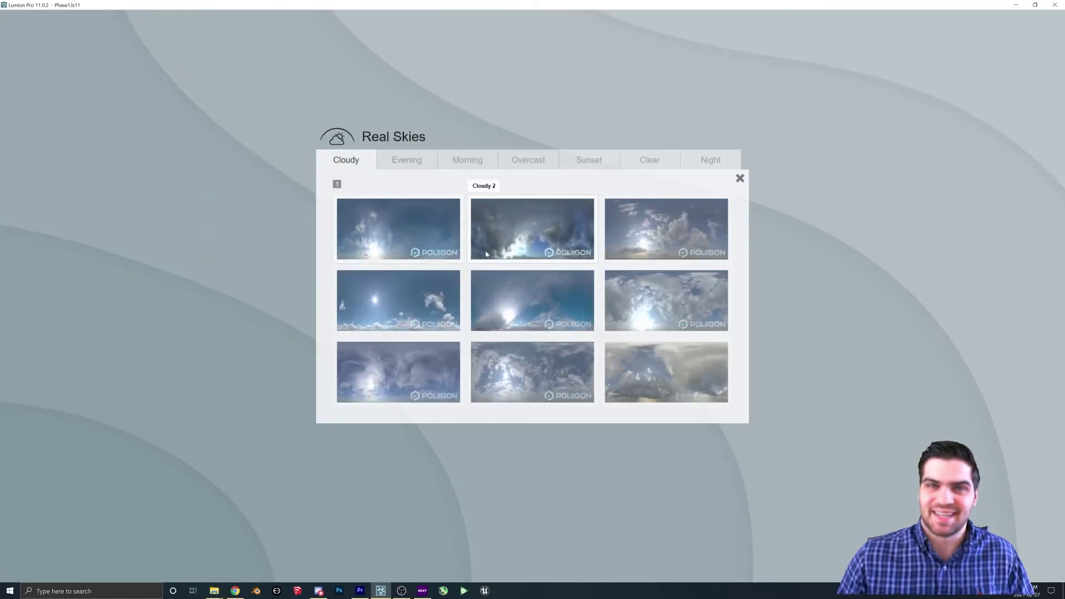
pyautogui.click(582, 312)
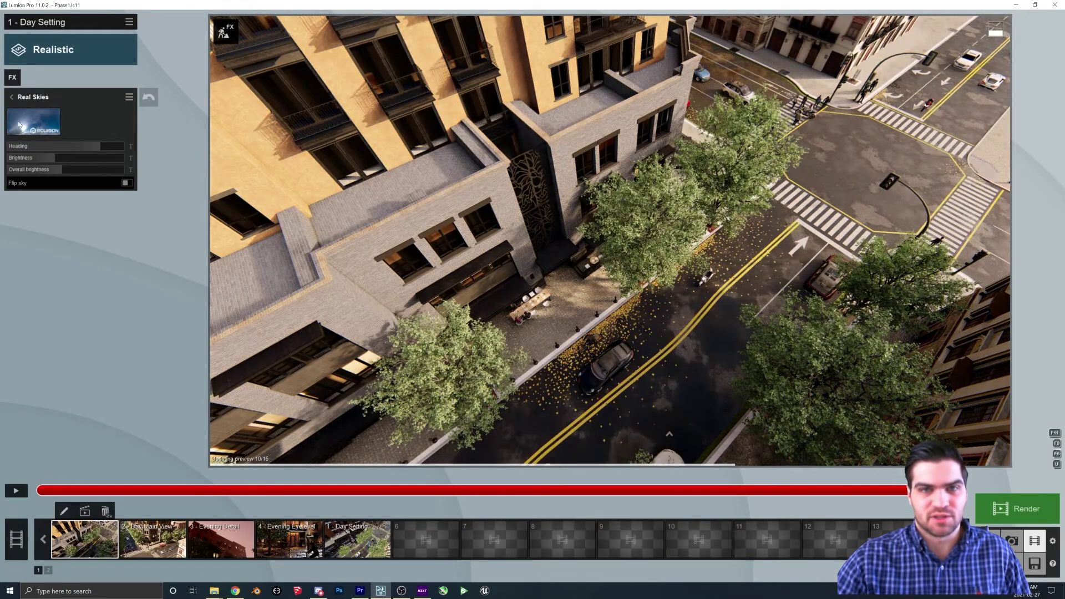
pyautogui.click(36, 98)
# Review the clip's Color Correction settings and compare the preview with the Reflection effect off and on
pyautogui.click(50, 284)
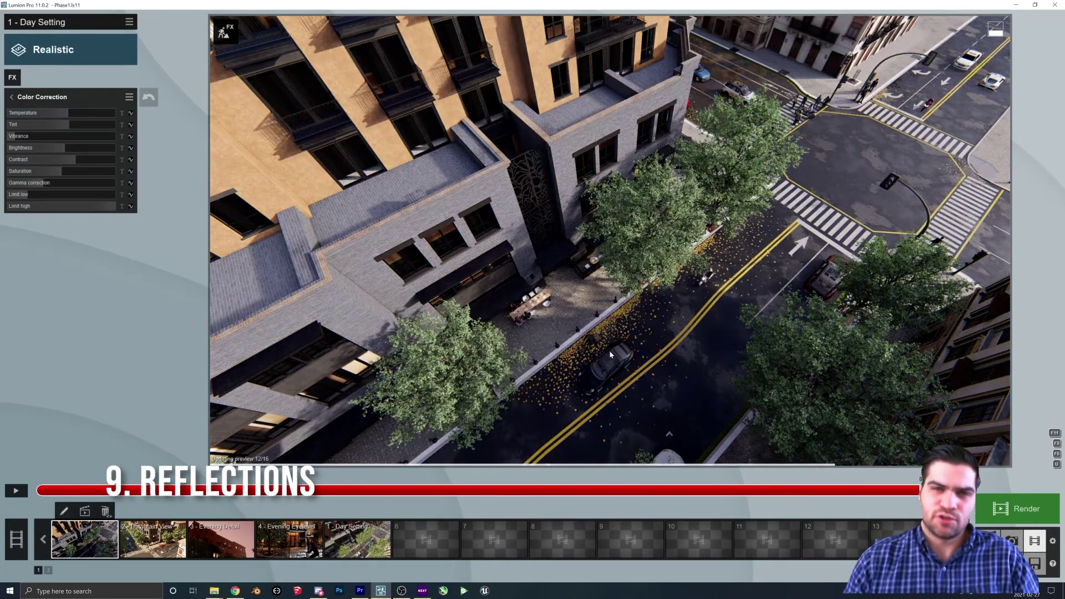
pyautogui.click(48, 107)
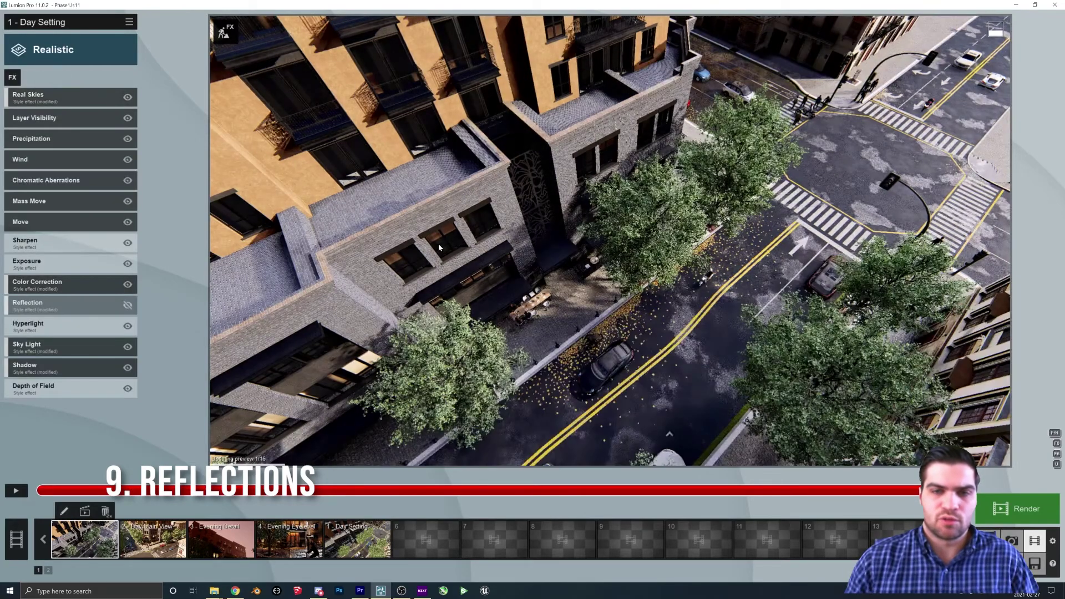
pyautogui.click(128, 305)
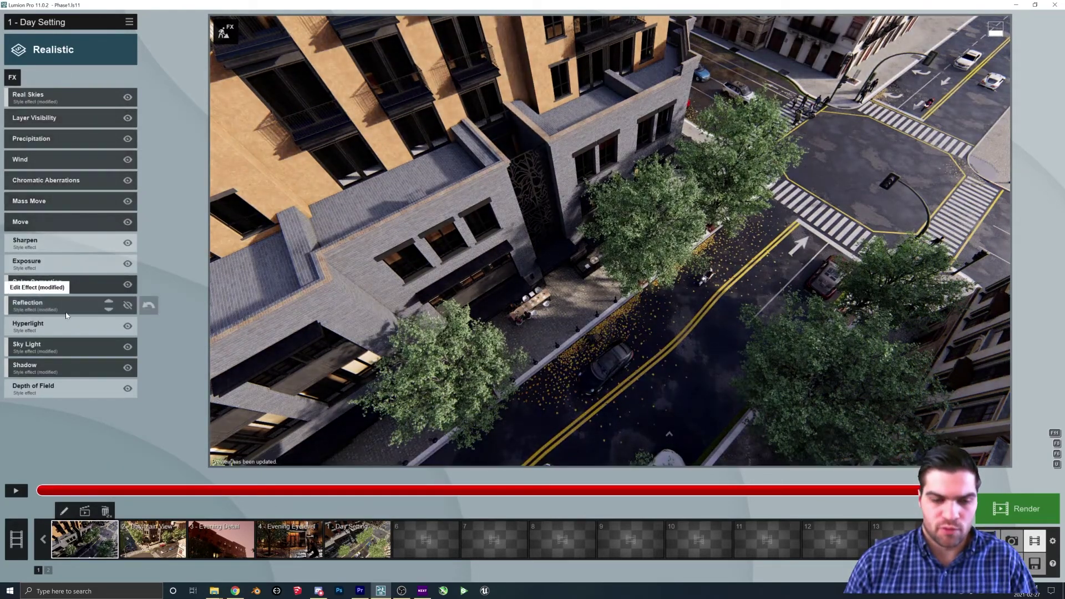
pyautogui.click(128, 305)
# Add a reflection plane on the street's asphalt surface to the Reflection effect of the 1 - Day Setting clip
pyautogui.click(55, 305)
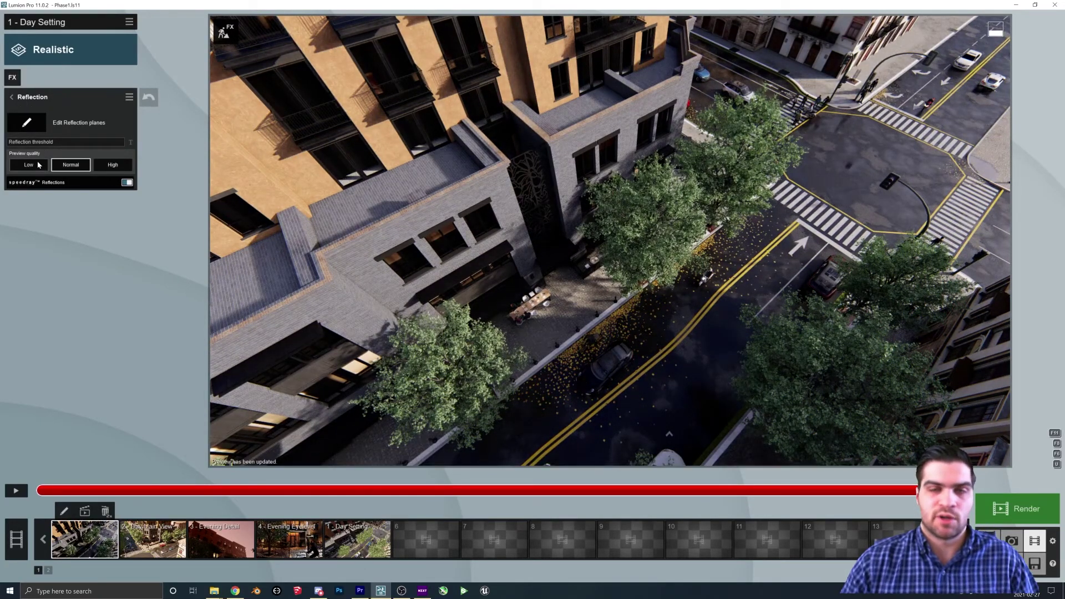
pyautogui.click(26, 122)
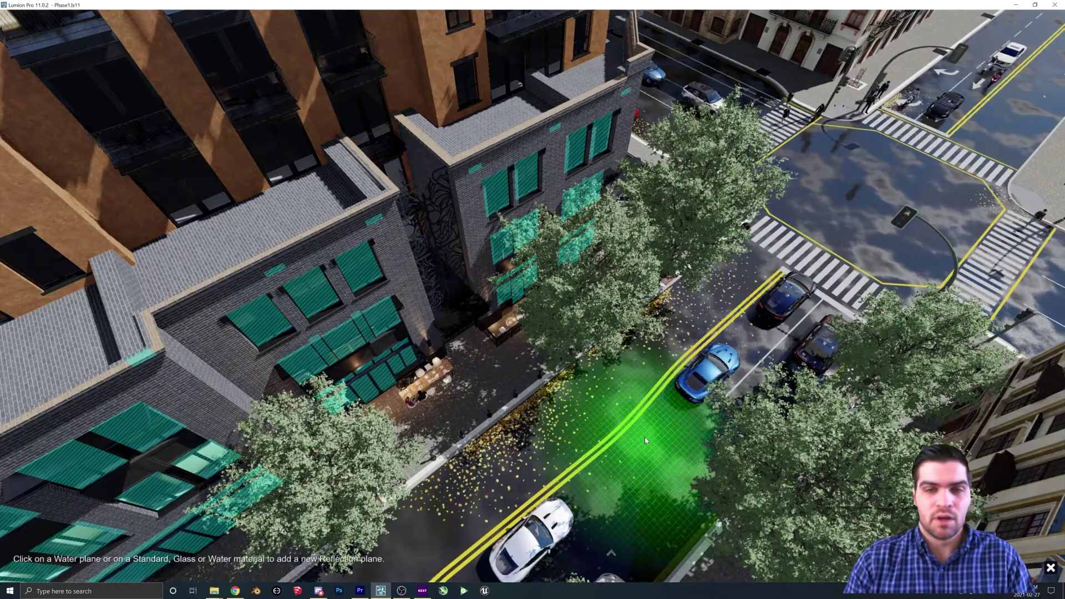
pyautogui.click(718, 481)
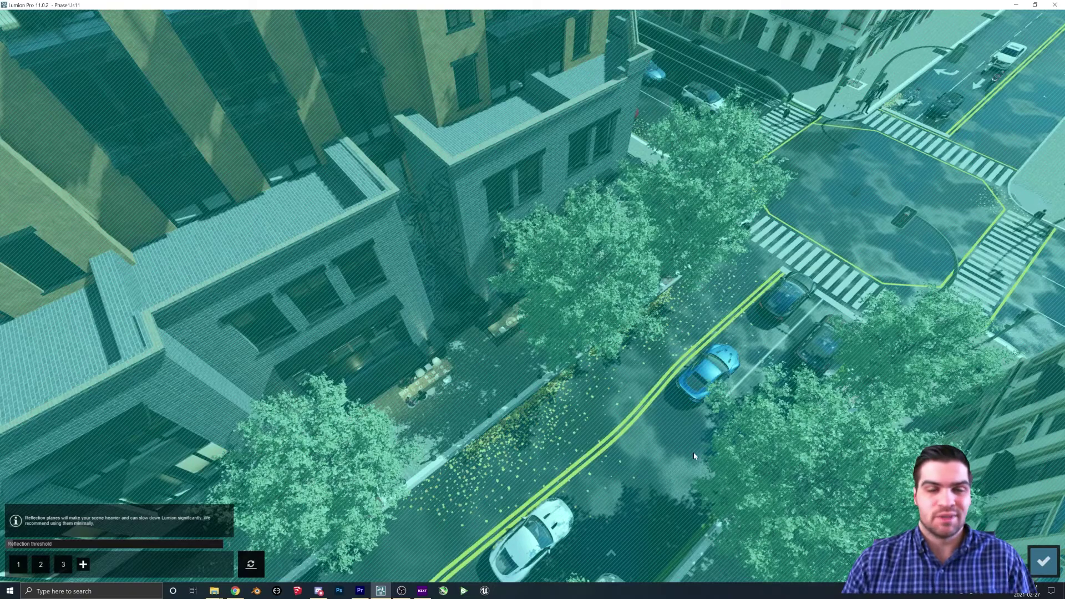
pyautogui.click(1043, 565)
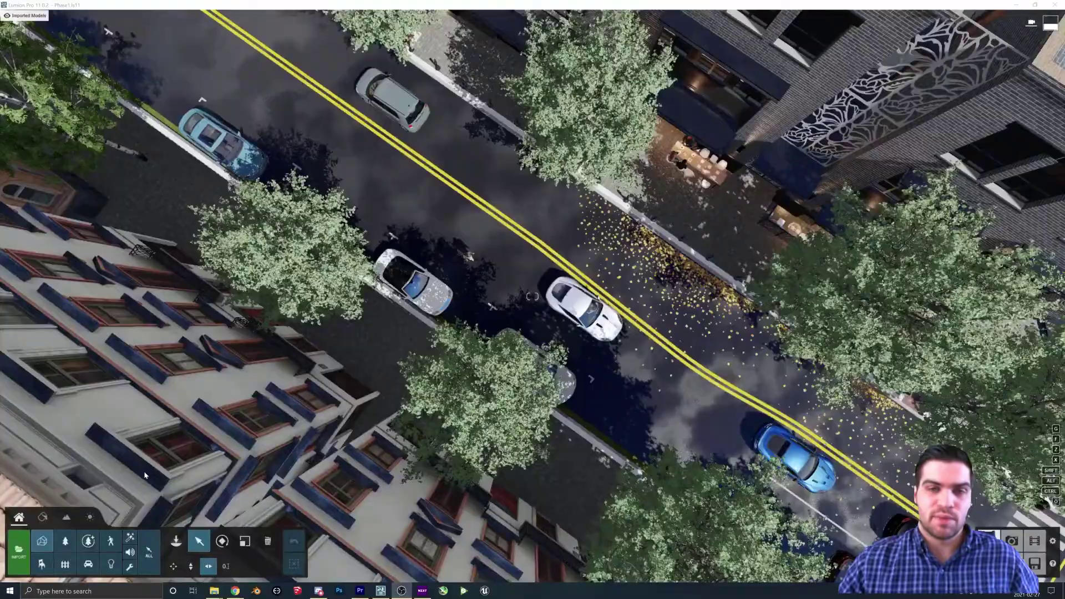
# Copy the effects of the 1 - Day Setting movie clip and paste them onto the 2 - Day Main View clip
pyautogui.click(1033, 542)
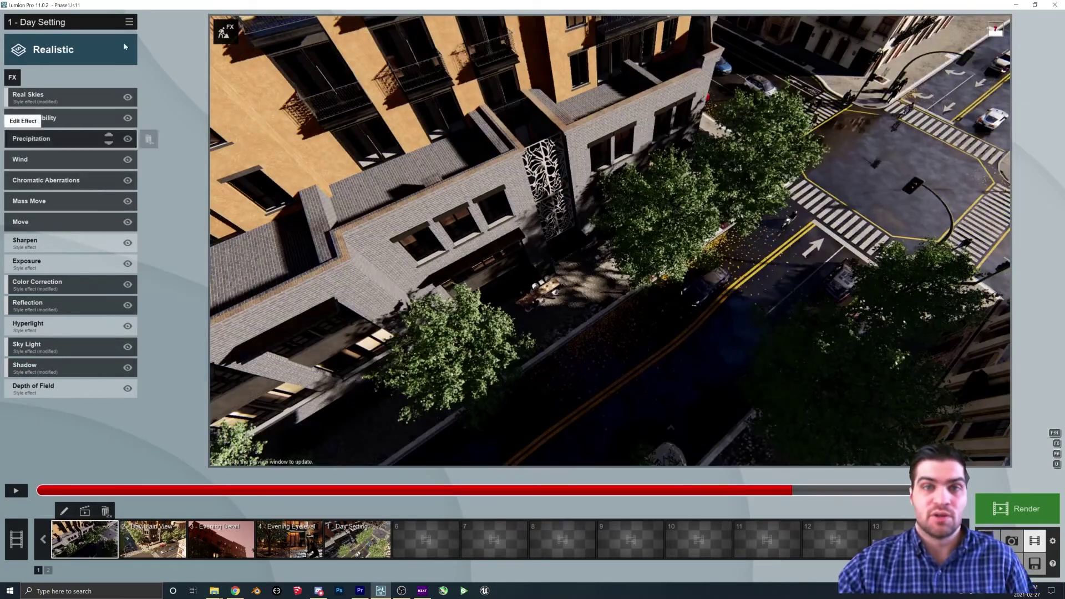
pyautogui.click(131, 23)
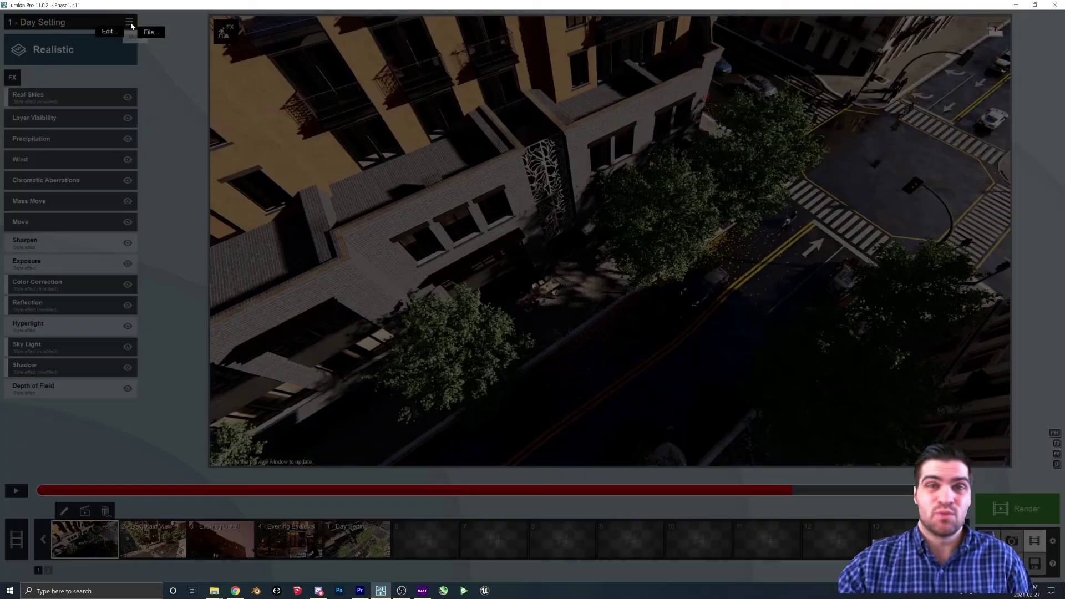
pyautogui.click(132, 24)
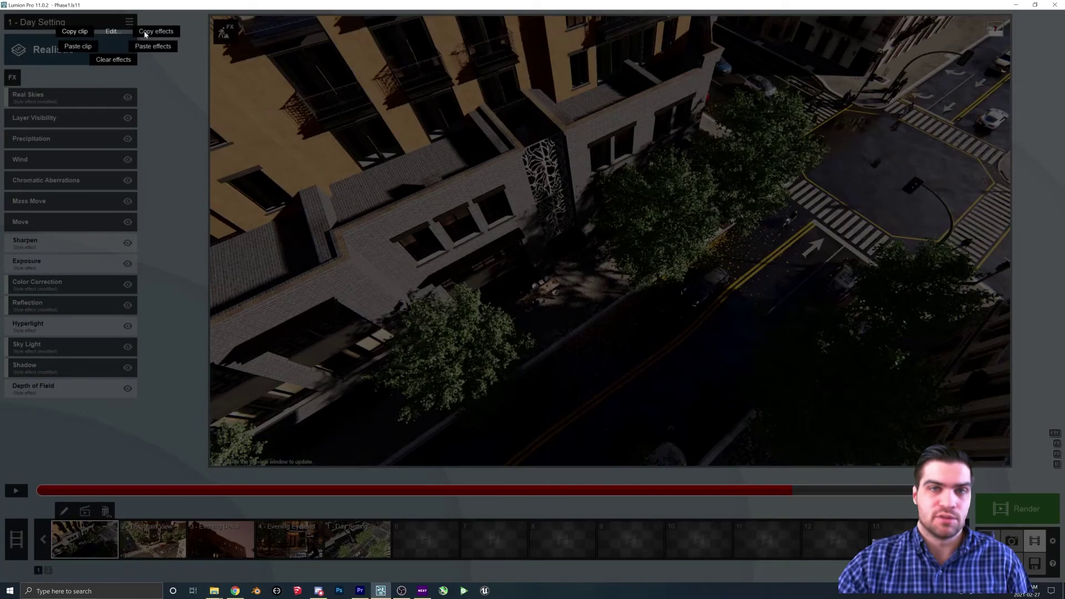
pyautogui.click(145, 35)
pyautogui.click(153, 538)
pyautogui.click(130, 22)
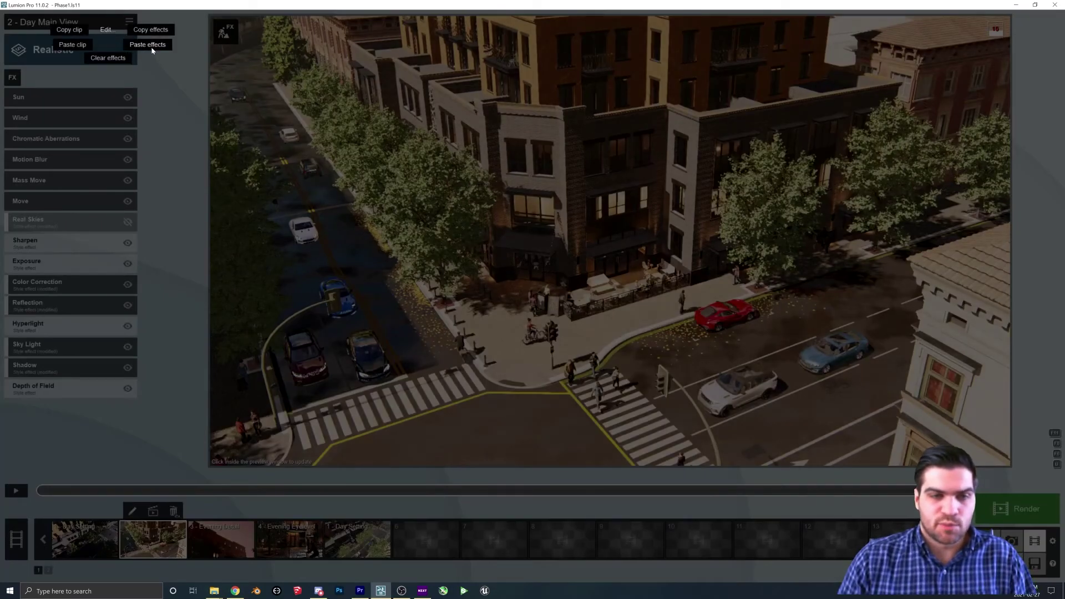
pyautogui.click(147, 44)
# Paste the copied effects onto the 3 - Evening Detail and 4 - Evening Eyelevel clips
pyautogui.click(221, 538)
pyautogui.click(129, 22)
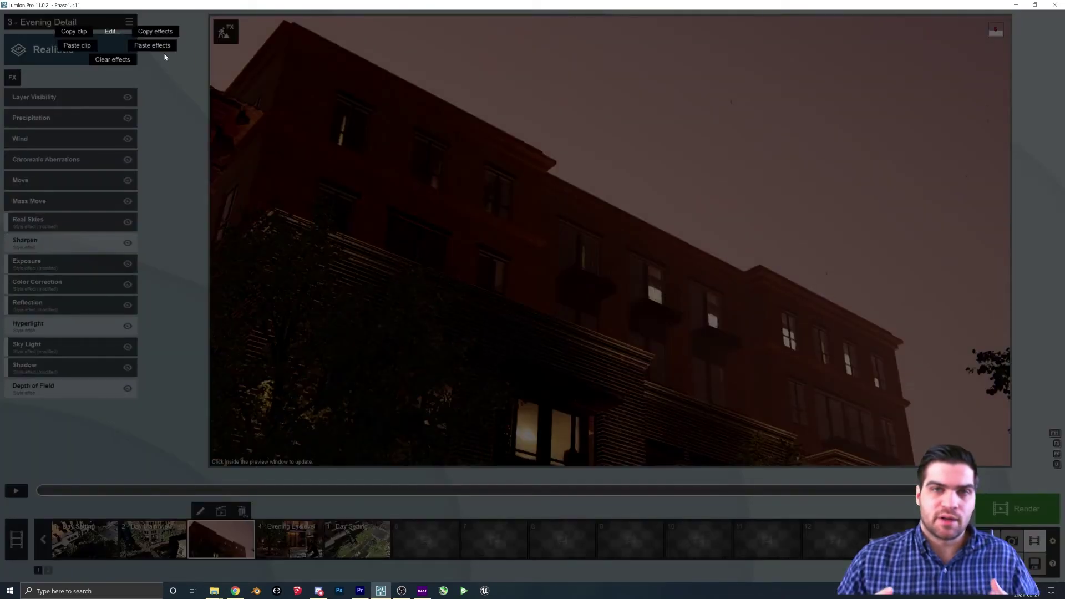
pyautogui.click(152, 46)
pyautogui.click(290, 538)
pyautogui.click(129, 22)
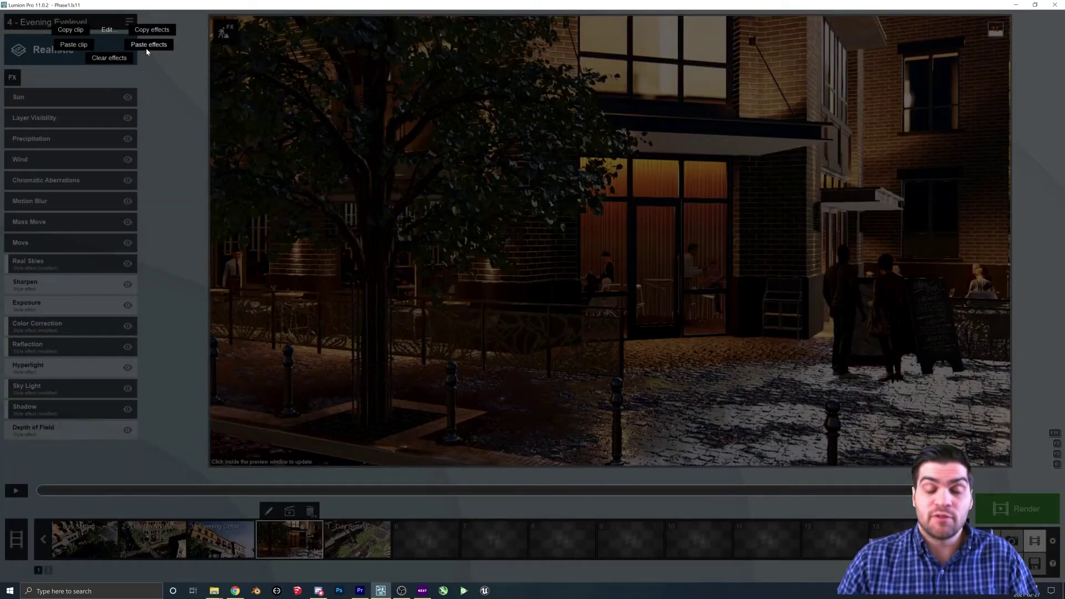
pyautogui.click(148, 44)
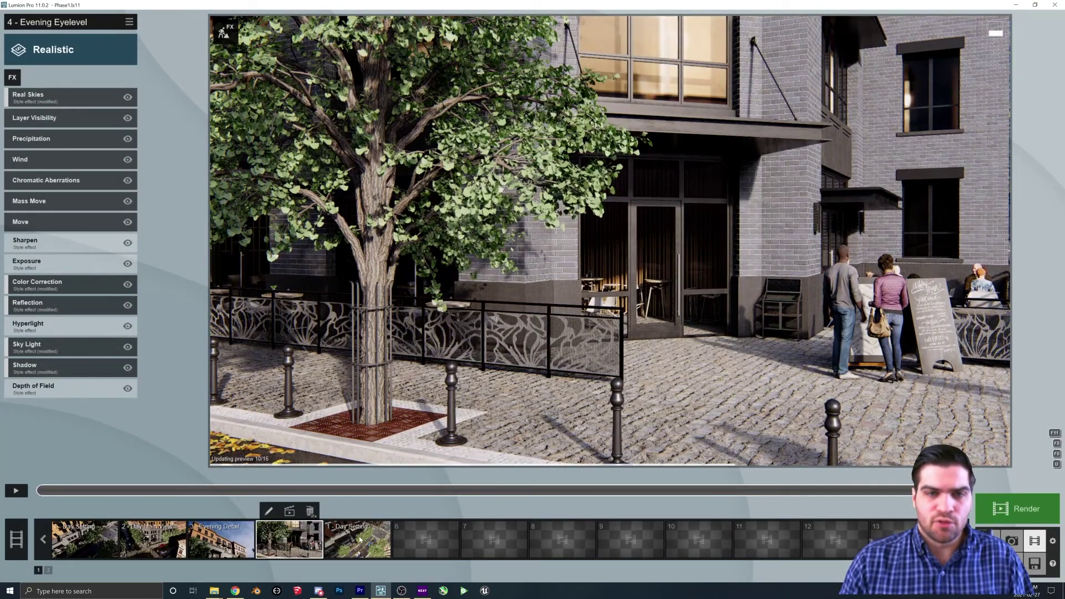
# Paste the copied effects onto the fifth clip, the top-down street view, and remove its Layer Visibility effect
pyautogui.click(360, 539)
pyautogui.click(129, 23)
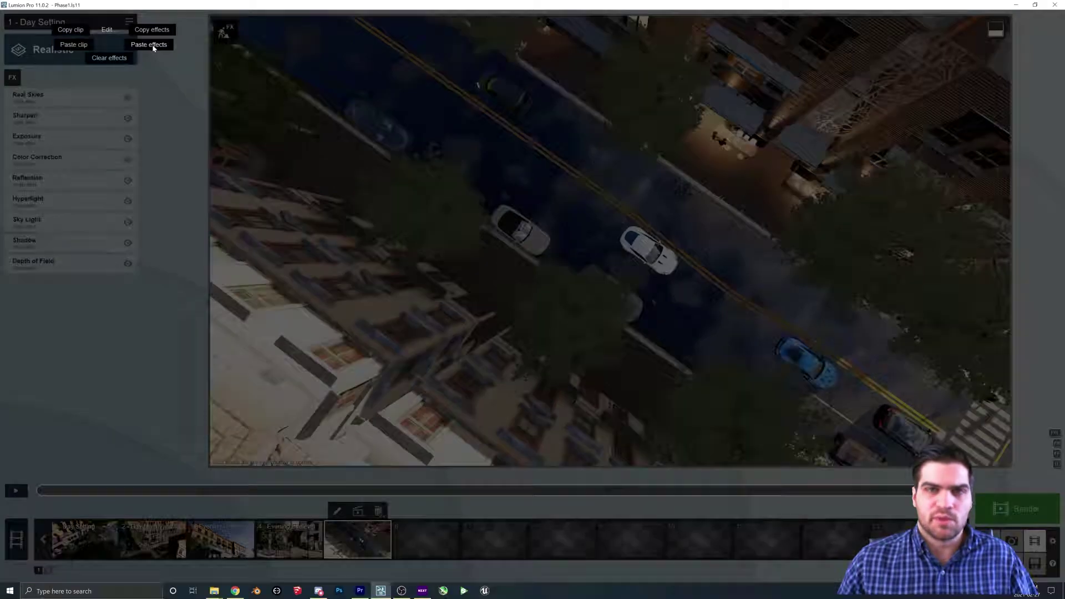
pyautogui.click(148, 45)
pyautogui.doubleClick(148, 117)
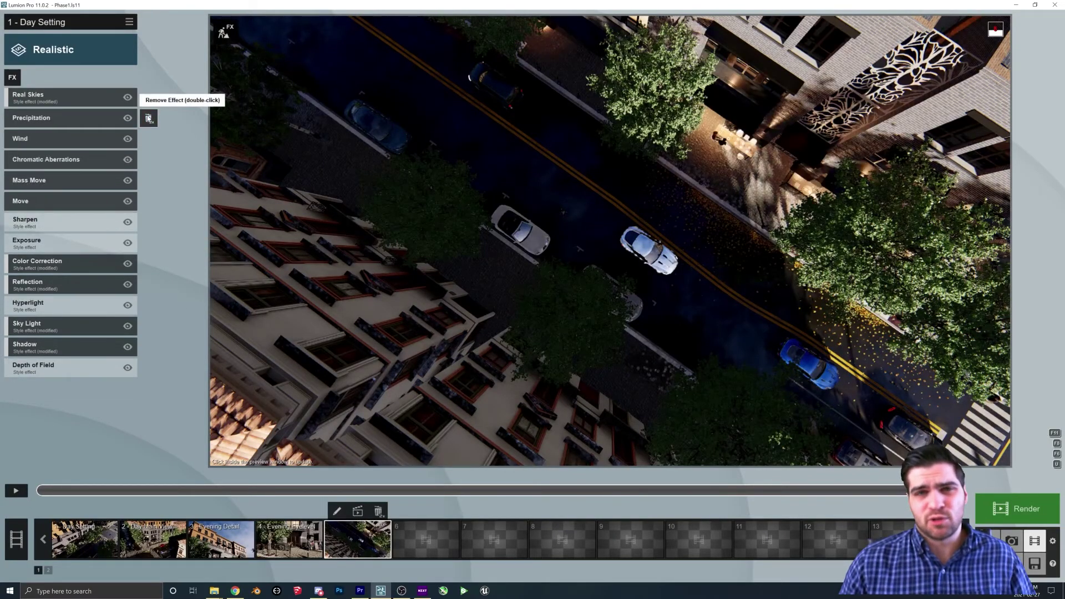
# Remove the Layer Visibility effect from the 4 - Evening Eyelevel, 3 - Evening Detail, 2 - Day Main View and 1 - Day Setting clips
pyautogui.click(280, 542)
pyautogui.click(148, 118)
pyautogui.click(222, 541)
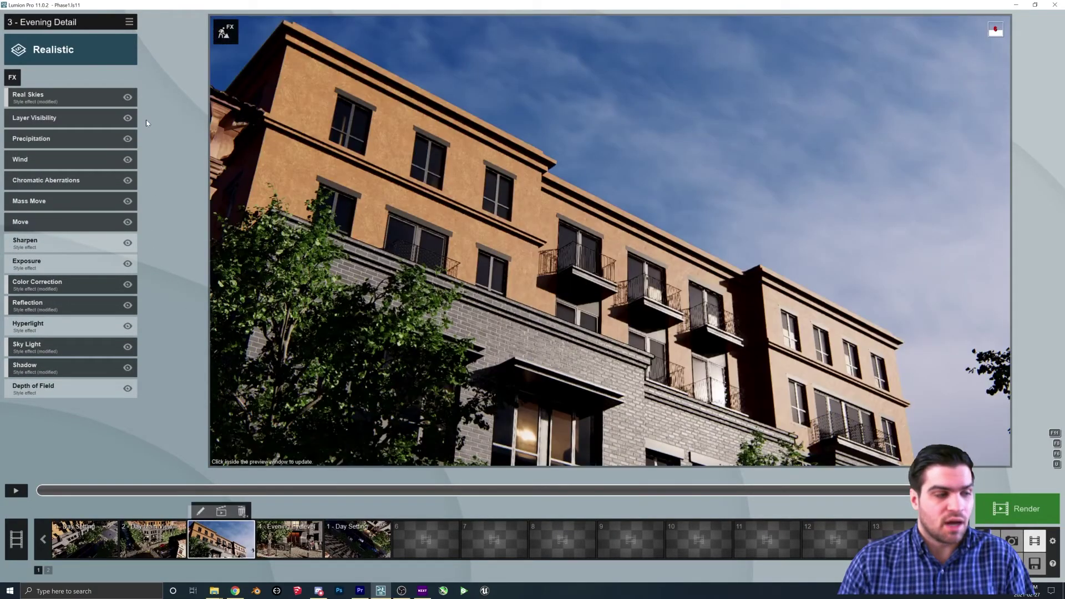
pyautogui.doubleClick(148, 119)
pyautogui.moveTo(148, 118)
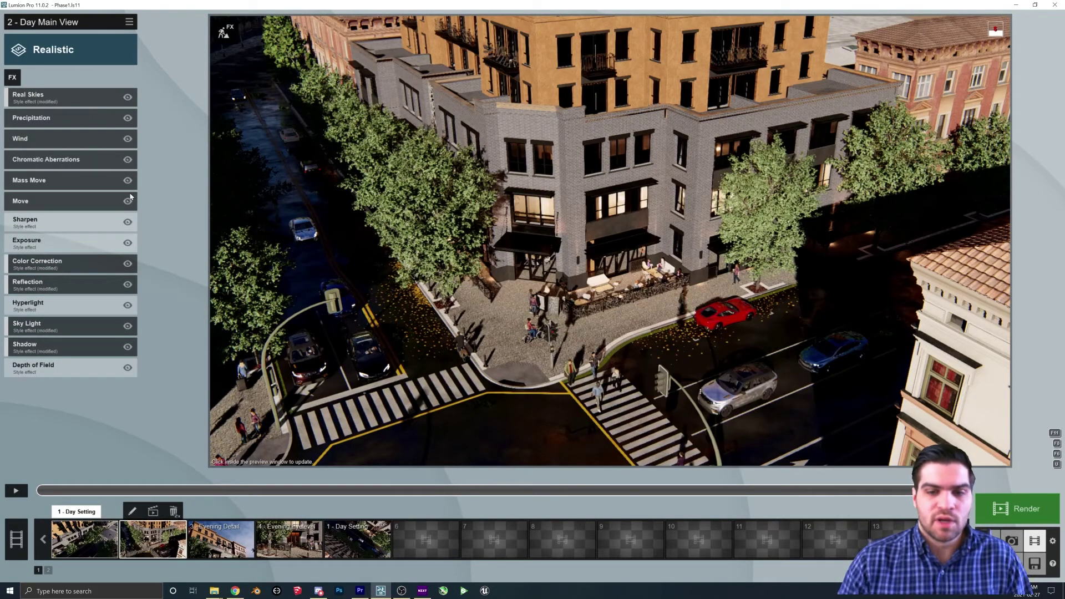
pyautogui.click(84, 539)
pyautogui.click(149, 118)
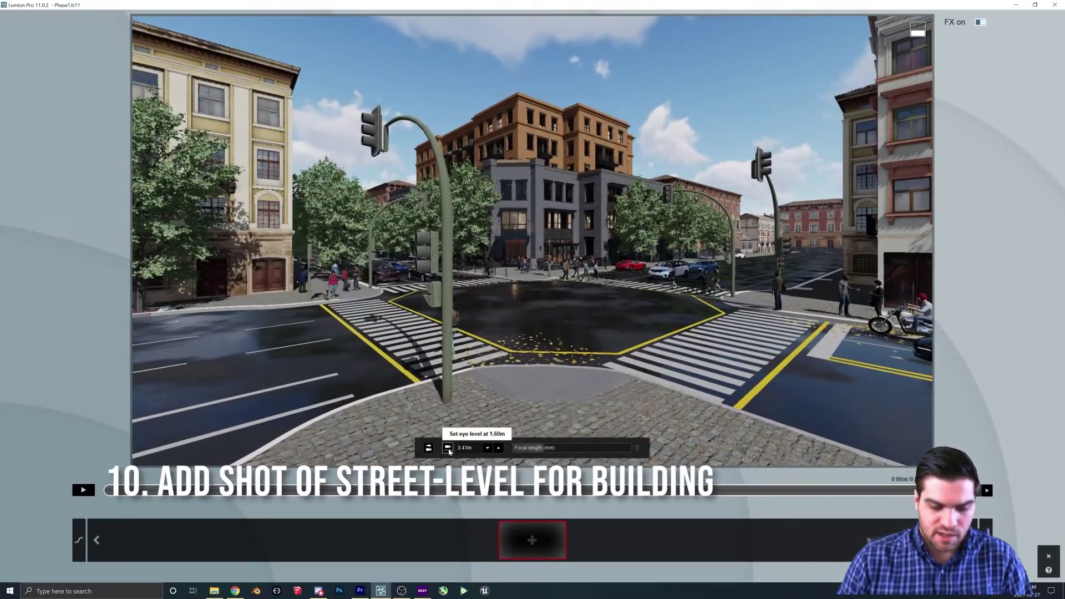
# Capture two eye-level camera keyframes moving across the intersection toward the corner building
pyautogui.click(447, 448)
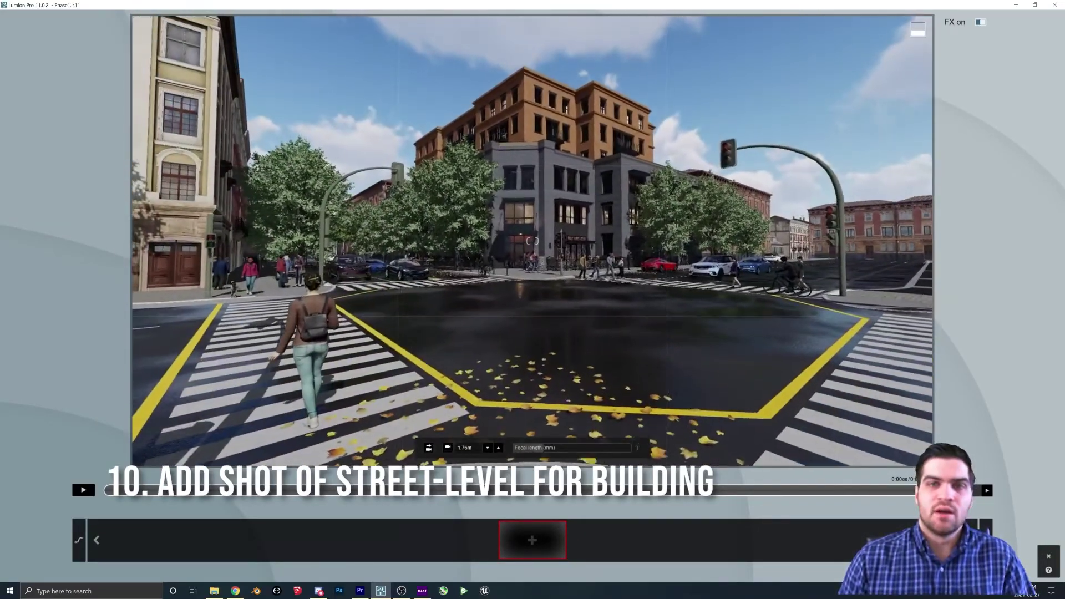
pyautogui.moveTo(561, 400); pyautogui.dragTo(551, 332, button='right')
pyautogui.click(532, 539)
pyautogui.press('w')
pyautogui.click(536, 540)
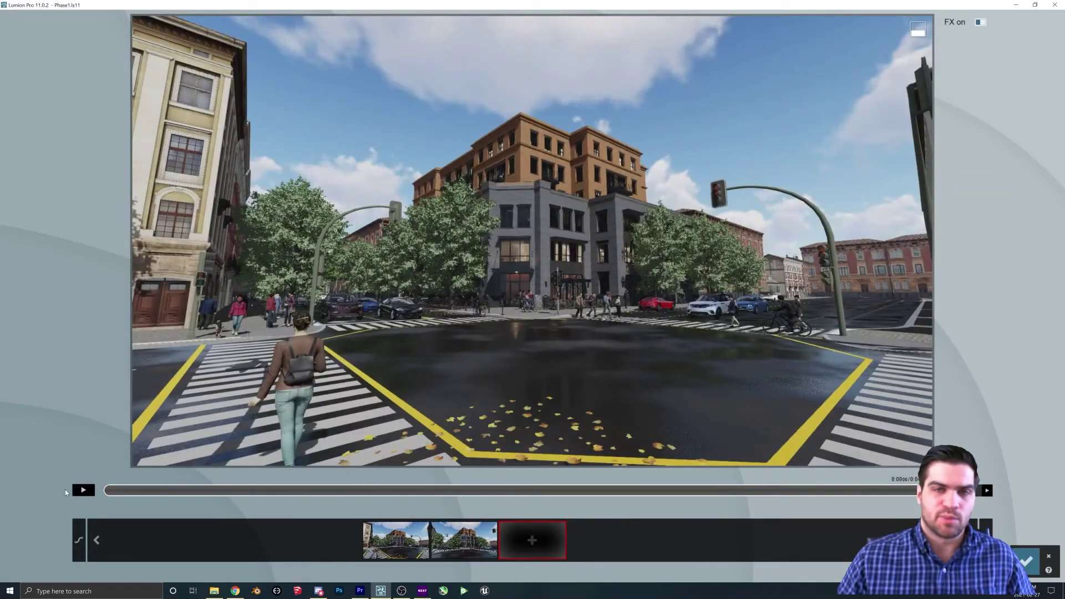
# Reframe the first keyframe closer to the intersection with an eye level of 2 m and update it
pyautogui.click(83, 489)
pyautogui.click(401, 536)
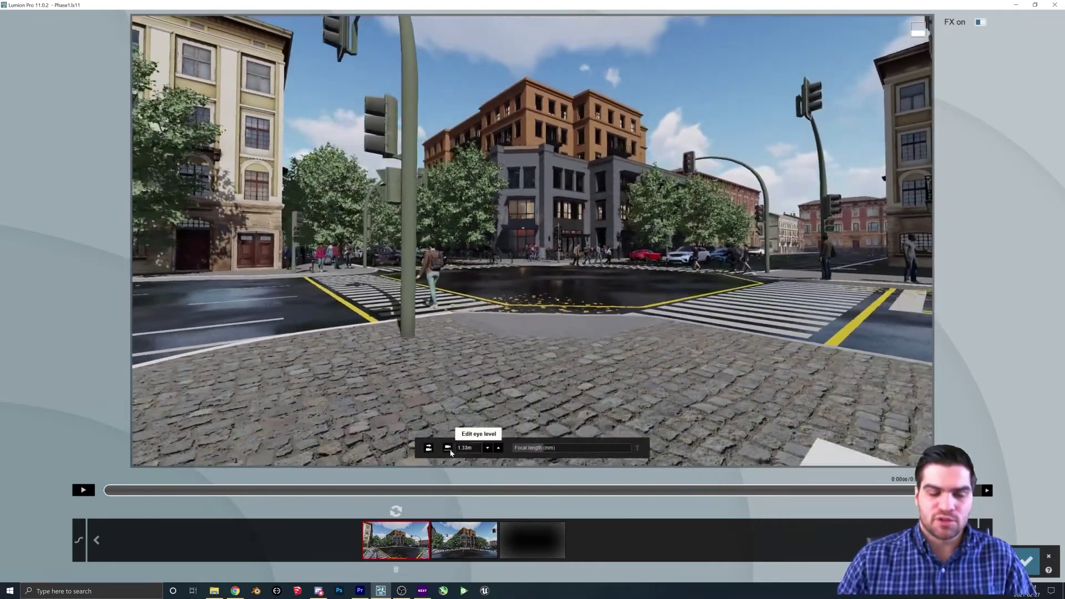
pyautogui.click(449, 449)
pyautogui.click(464, 539)
pyautogui.click(410, 534)
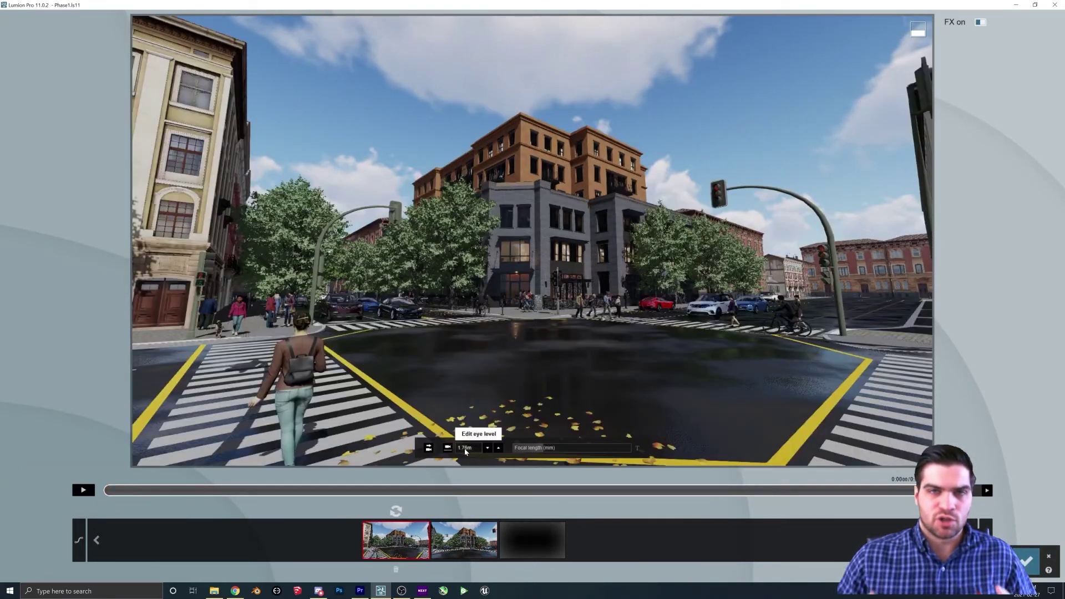
pyautogui.write('2s')
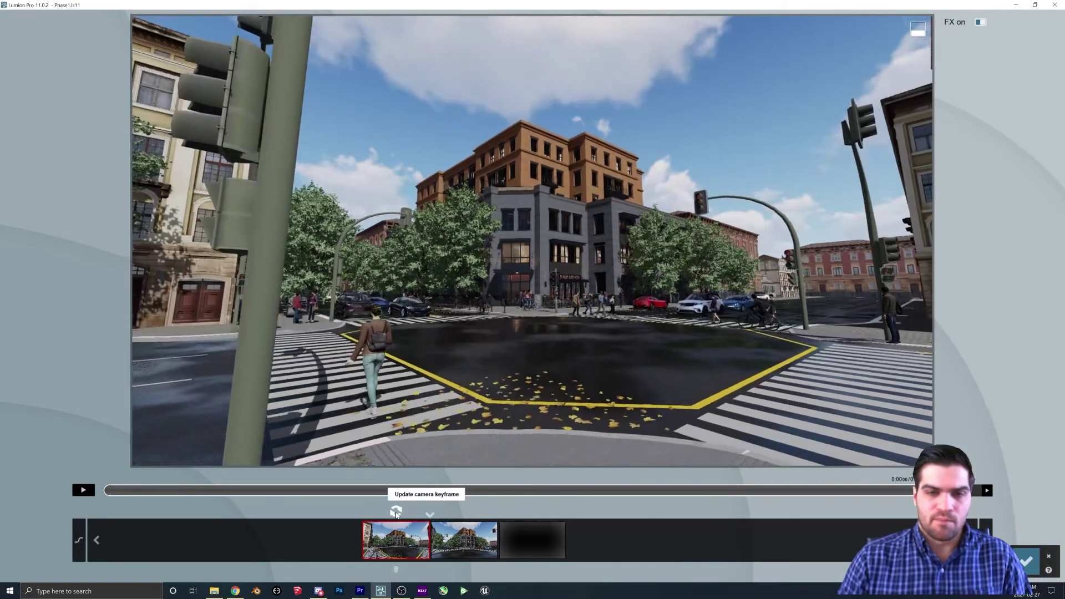
pyautogui.click(396, 510)
pyautogui.click(457, 448)
pyautogui.write('2')
pyautogui.press('Return')
pyautogui.moveTo(142, 488); pyautogui.dragTo(105, 489)
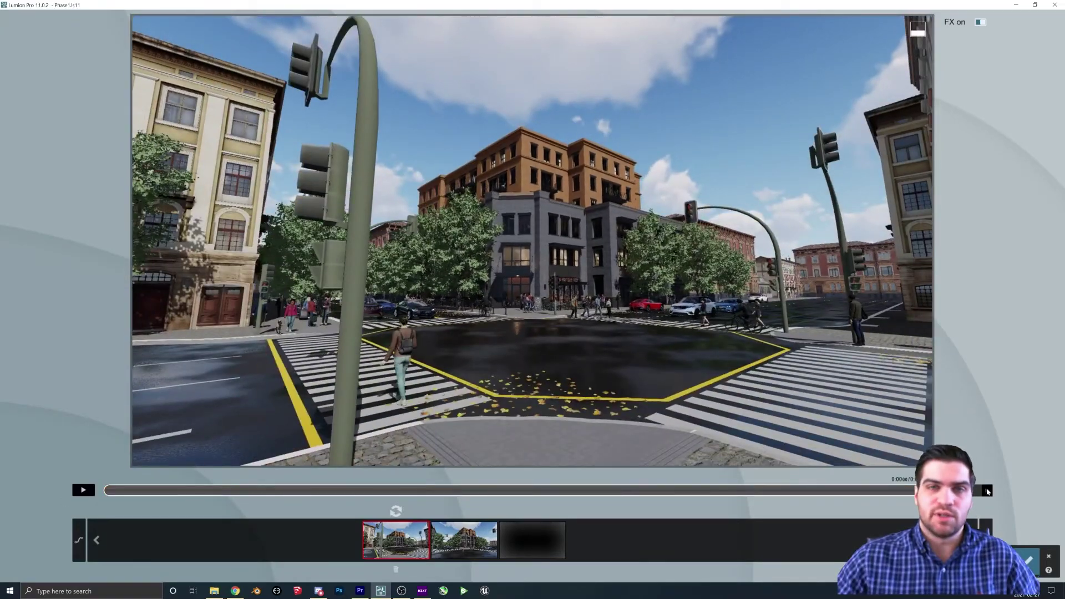
# Save the street-level clip as the fifth movie clip and play it back
pyautogui.click(1025, 559)
pyautogui.click(17, 490)
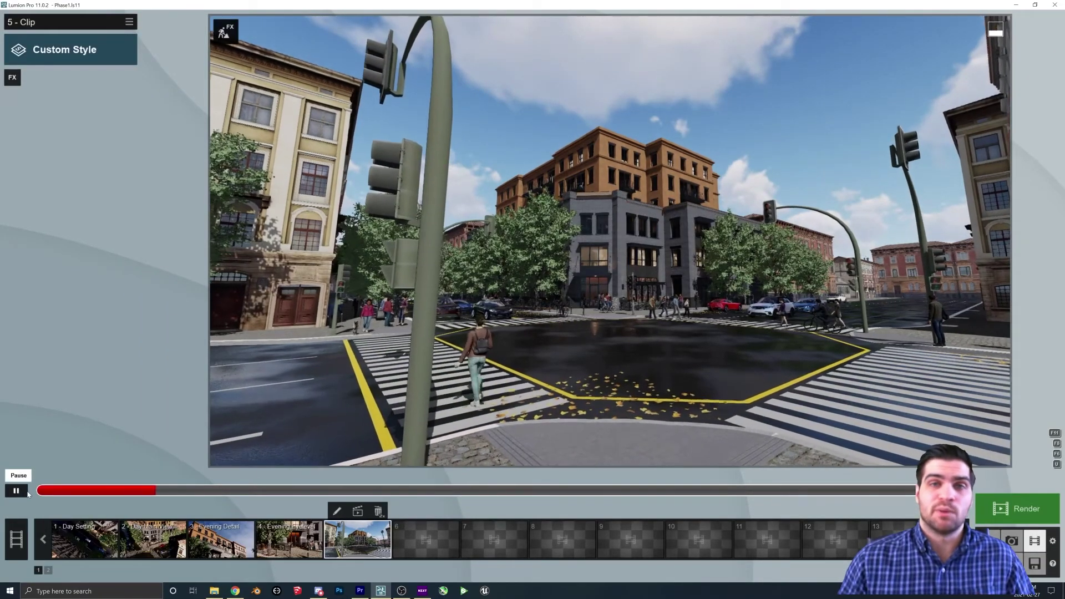
pyautogui.click(339, 513)
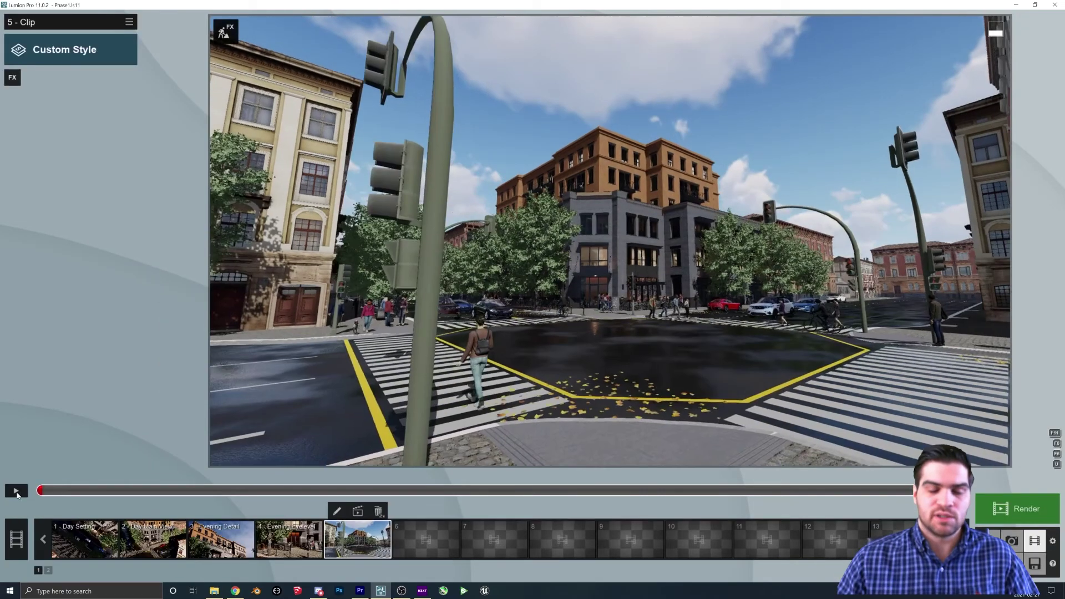
pyautogui.click(19, 493)
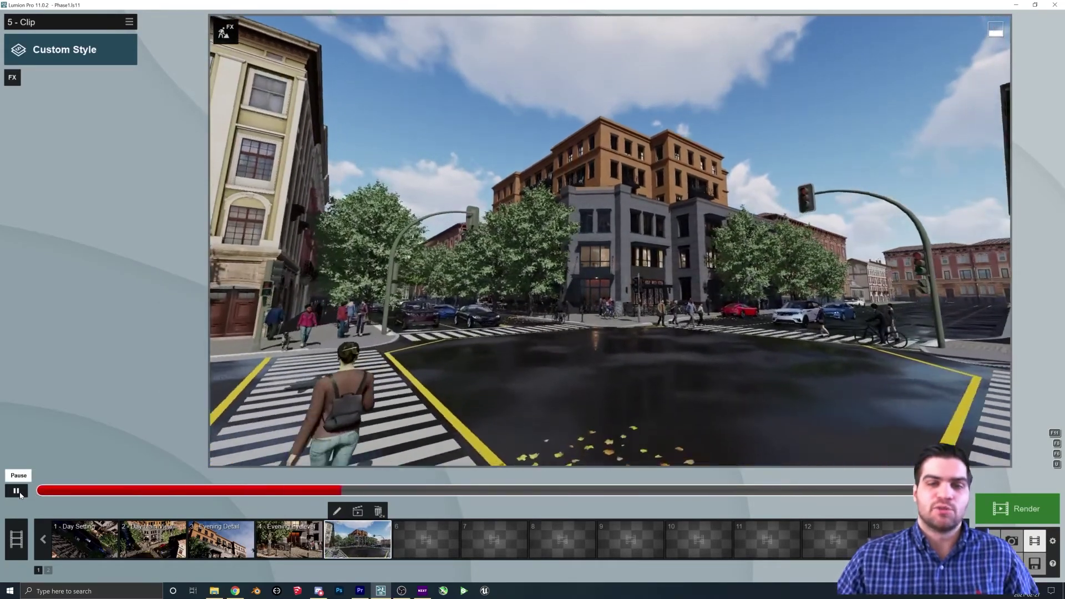
pyautogui.click(17, 490)
# Copy the effects of the 1 - Day Setting clip and paste them onto the new street-level 5 - Clip
pyautogui.click(85, 539)
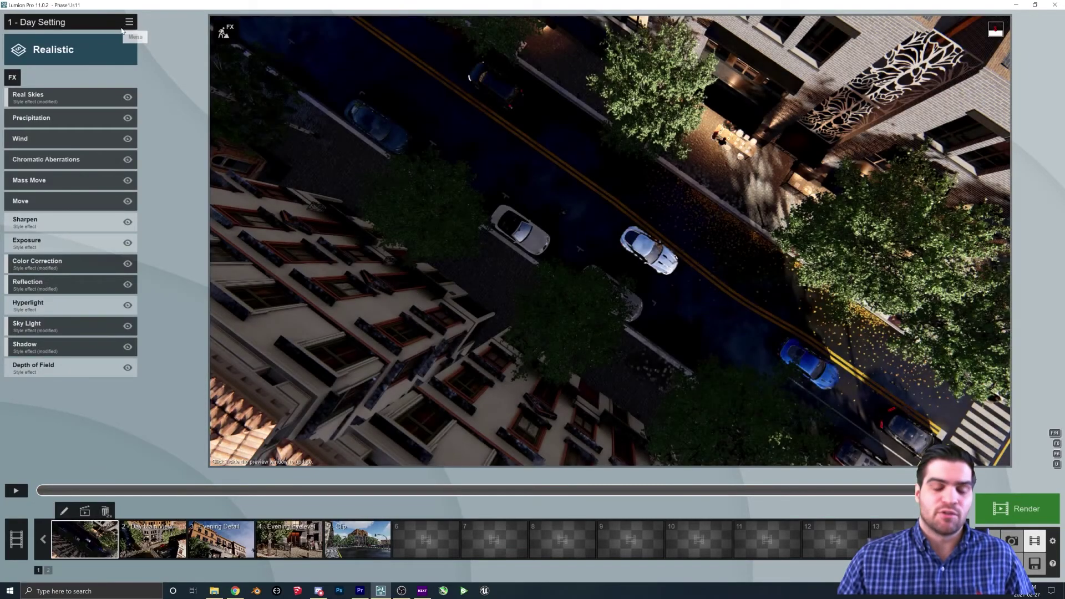
pyautogui.click(129, 24)
pyautogui.click(84, 33)
pyautogui.click(130, 24)
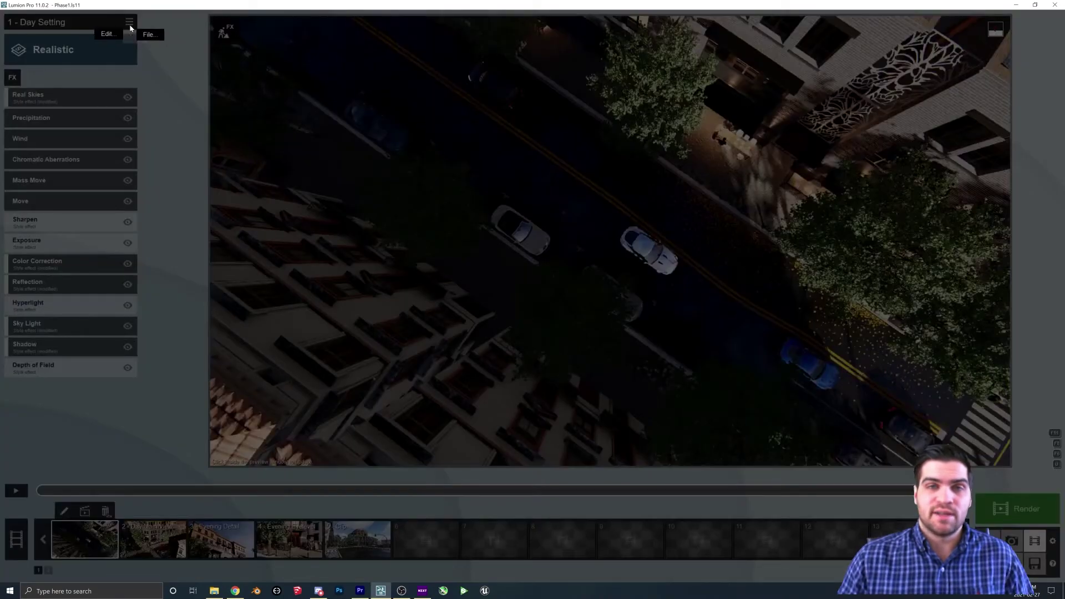
pyautogui.click(357, 540)
pyautogui.click(357, 539)
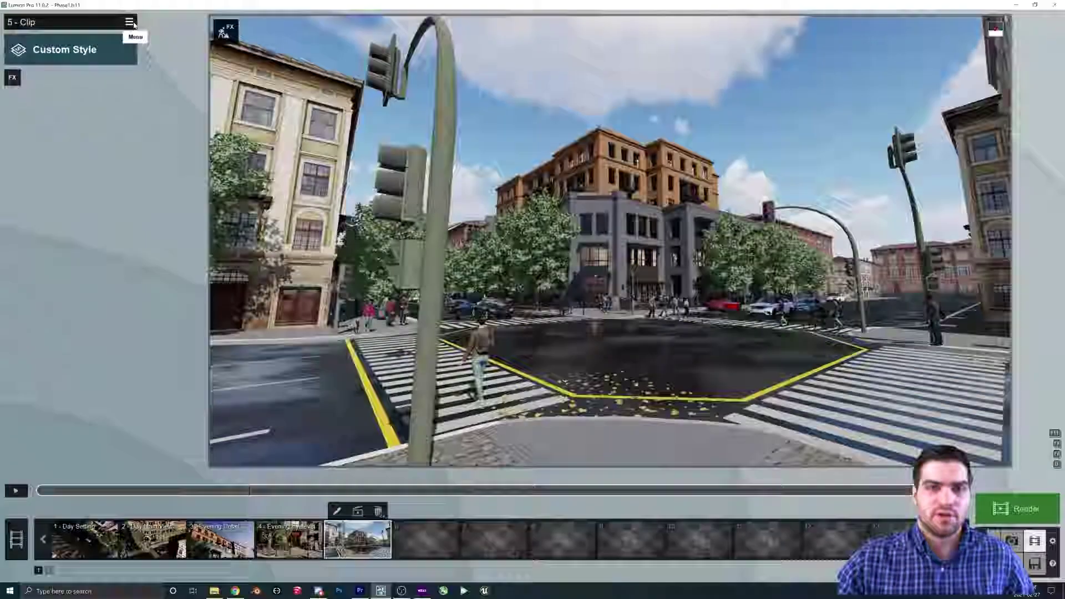
pyautogui.click(129, 21)
pyautogui.click(145, 33)
pyautogui.click(183, 44)
pyautogui.click(471, 294)
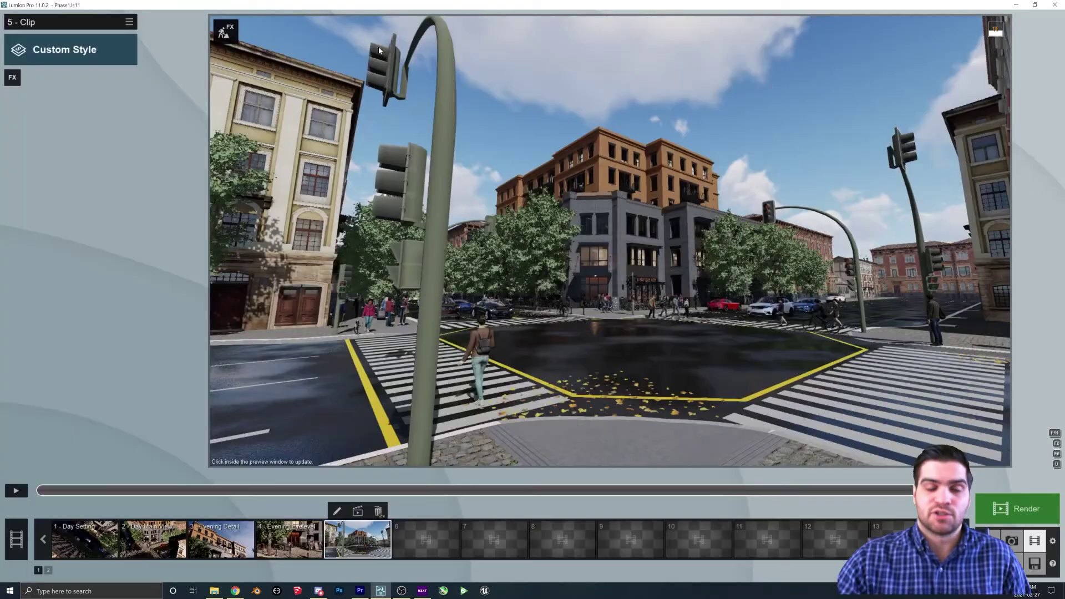
pyautogui.click(129, 22)
pyautogui.click(115, 32)
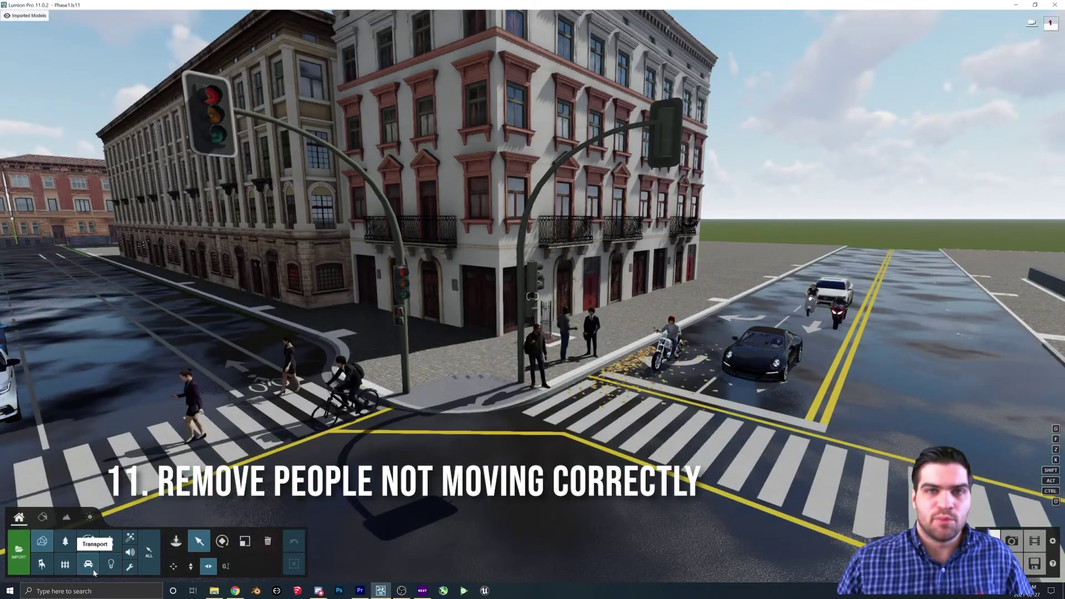
# Delete the incorrectly moving cyclist at the intersection's crosswalk in the scene
pyautogui.click(267, 541)
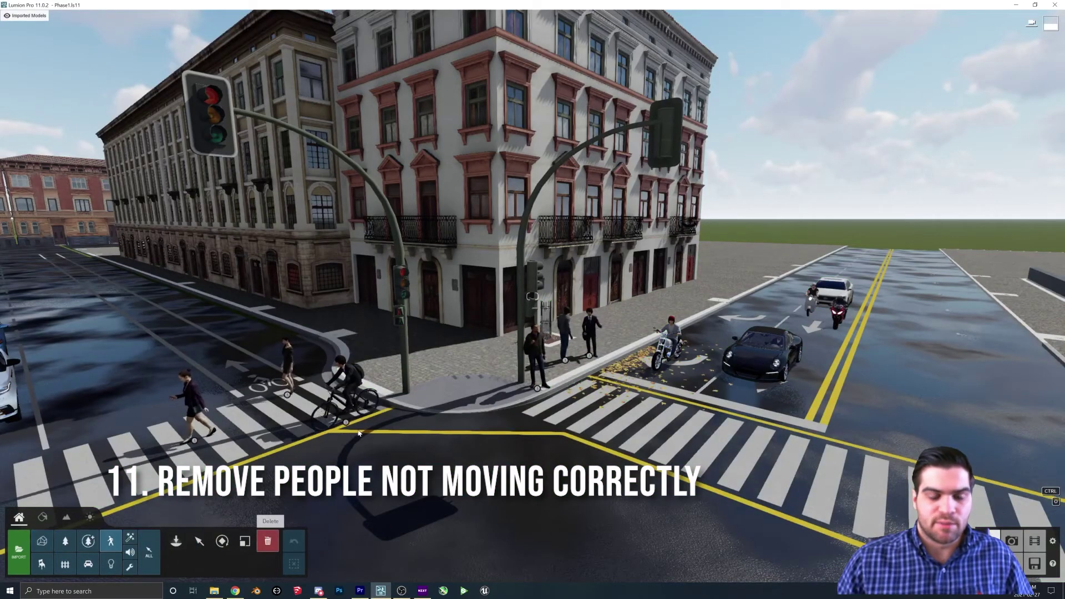
pyautogui.click(97, 565)
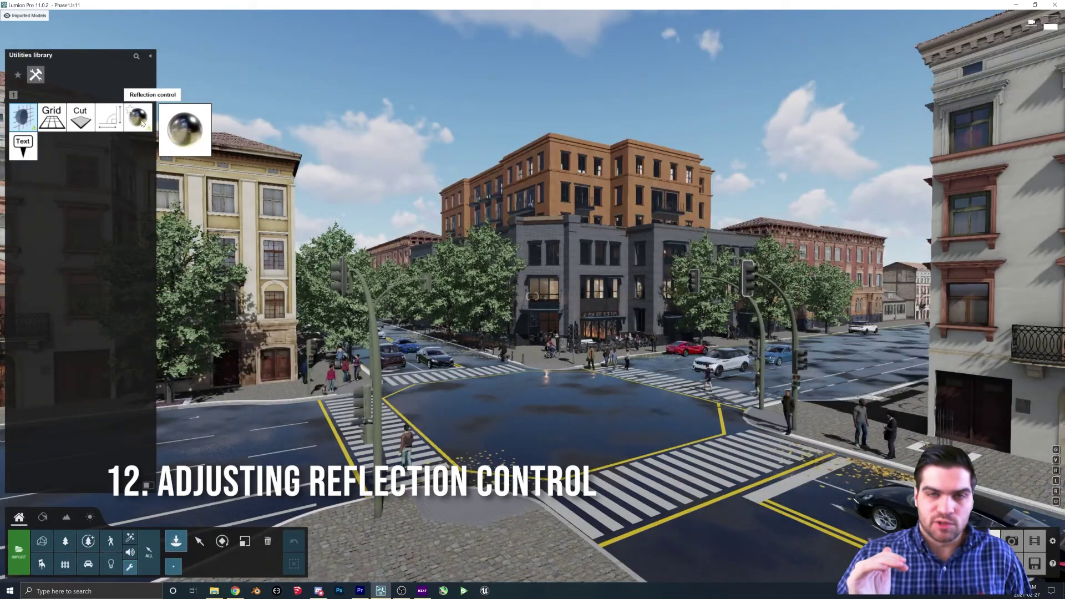
# Place a reflection control in the middle of the intersection and raise it to the height of the corner building's upper facade
pyautogui.click(538, 409)
pyautogui.click(199, 541)
pyautogui.moveTo(537, 408); pyautogui.dragTo(550, 222)
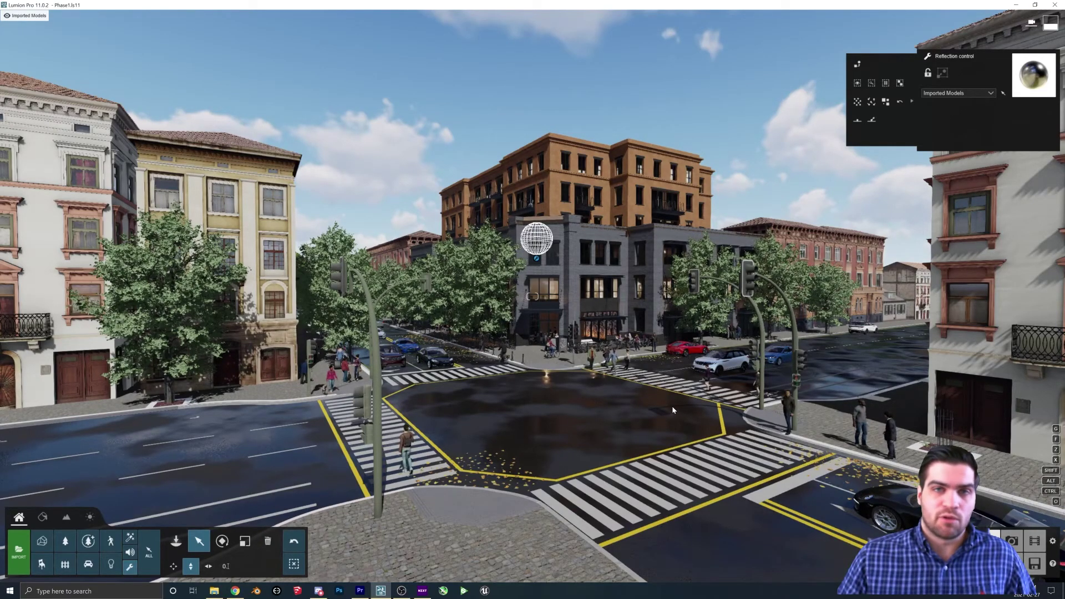
pyautogui.click(1031, 566)
pyautogui.click(569, 319)
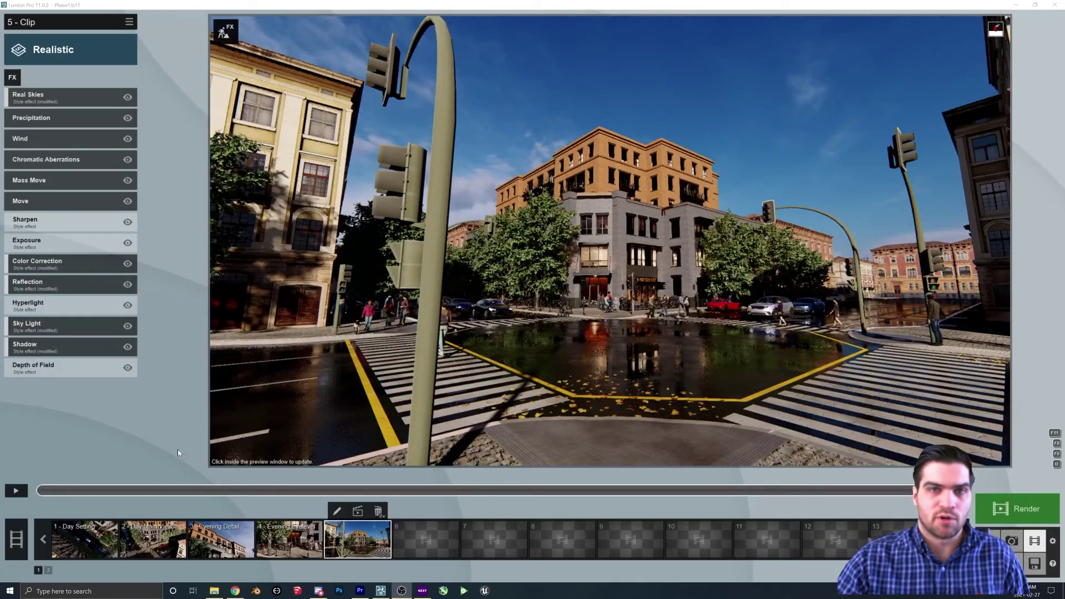
# Disable the Depth of Field effect across the movie clips, including 3 - Evening Detail, 4 - Evening Eyelevel and 5 - Clip
pyautogui.click(153, 539)
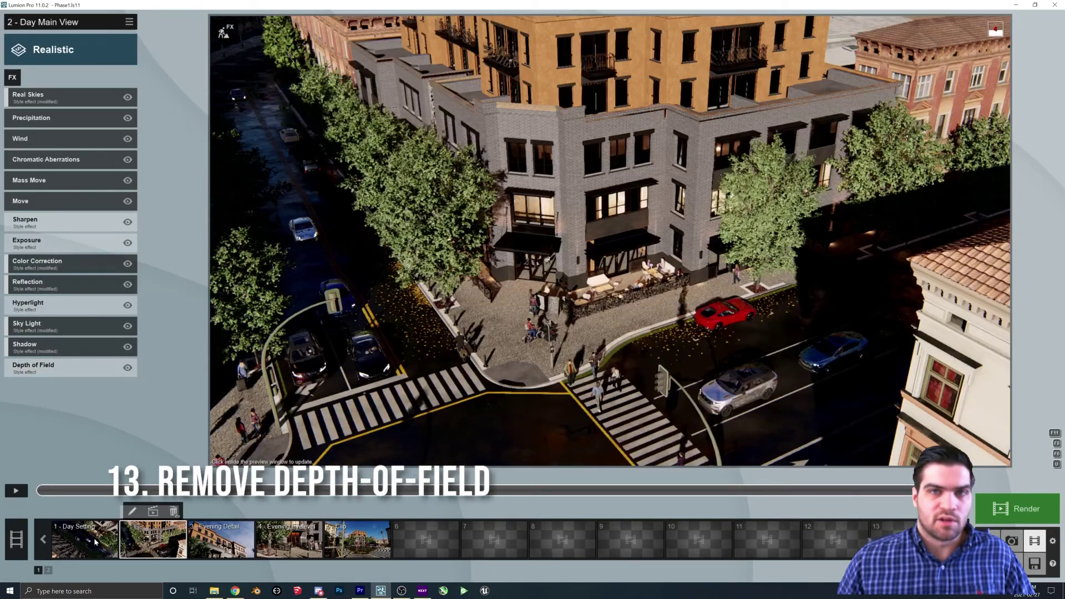
pyautogui.click(128, 367)
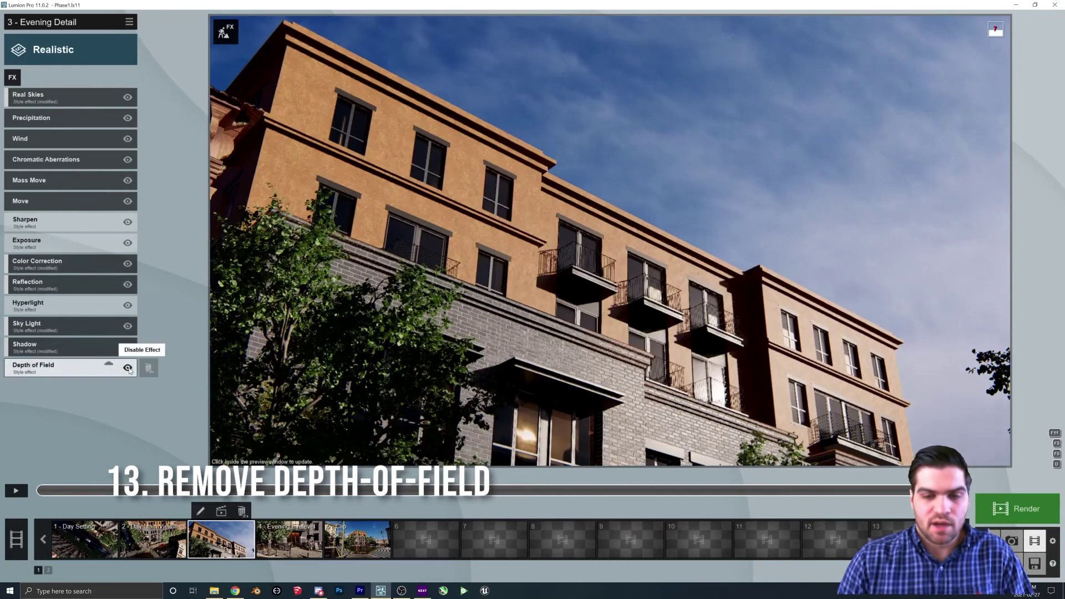
pyautogui.click(127, 367)
pyautogui.click(289, 539)
pyautogui.click(127, 367)
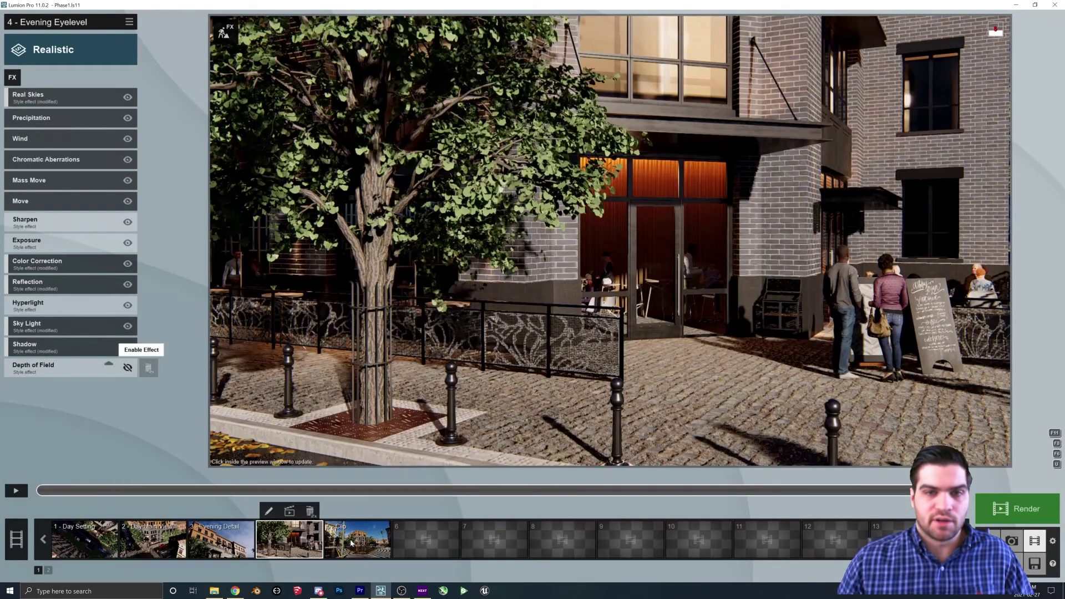
pyautogui.click(351, 542)
pyautogui.click(128, 367)
pyautogui.click(288, 540)
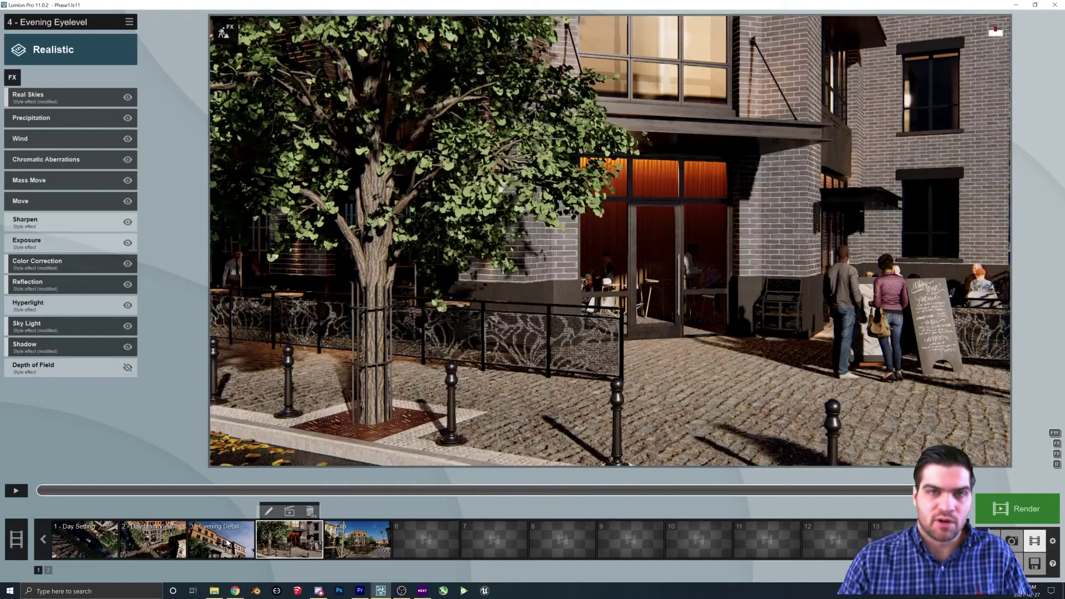
pyautogui.click(227, 543)
pyautogui.click(153, 540)
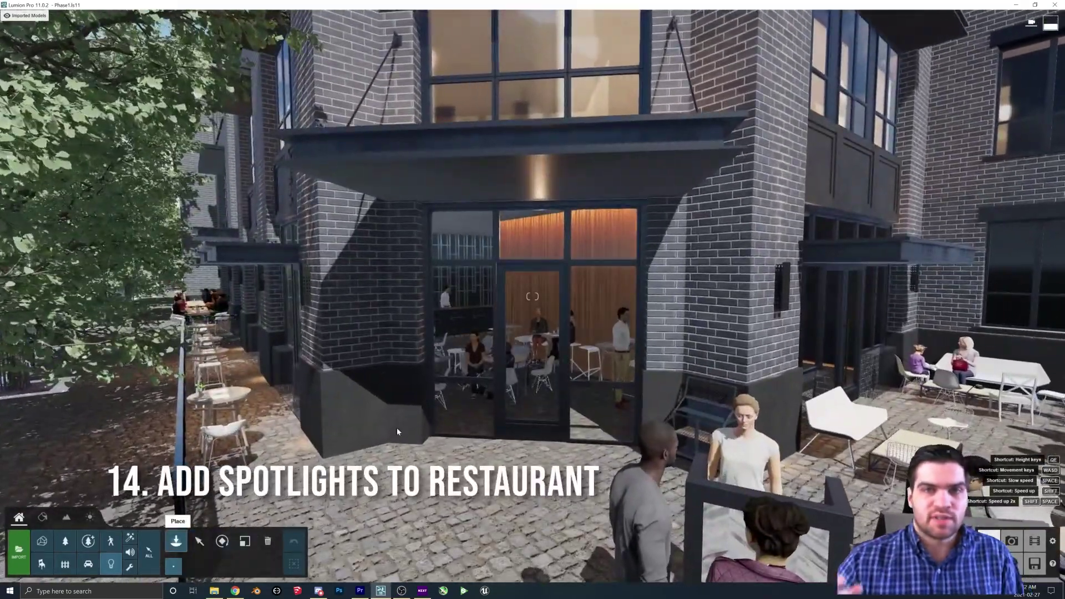
# Select three spotlights on the restaurant's interior ceiling and adjust their brightness together
pyautogui.press('w')
pyautogui.moveTo(398, 431); pyautogui.dragTo(571, 222, button='right')
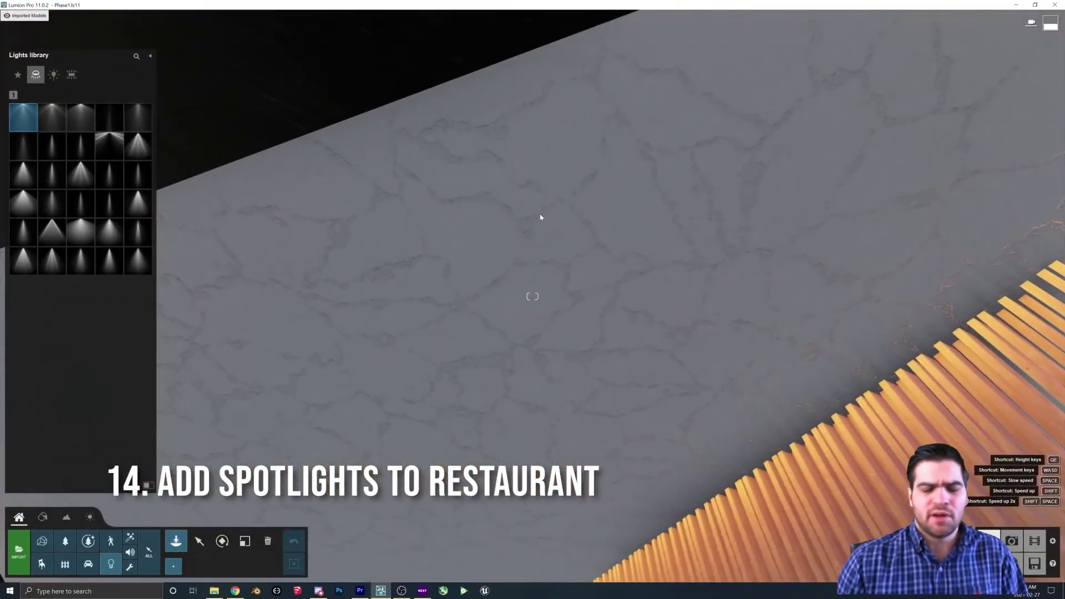
pyautogui.moveTo(540, 216); pyautogui.dragTo(513, 309, button='right')
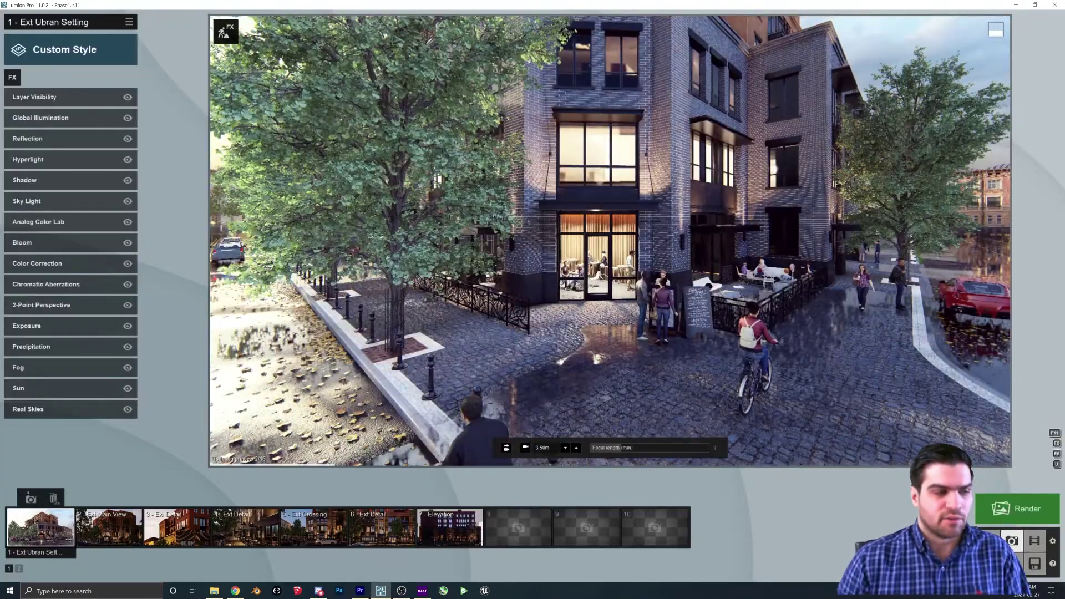
pyautogui.click(989, 541)
pyautogui.press('w')
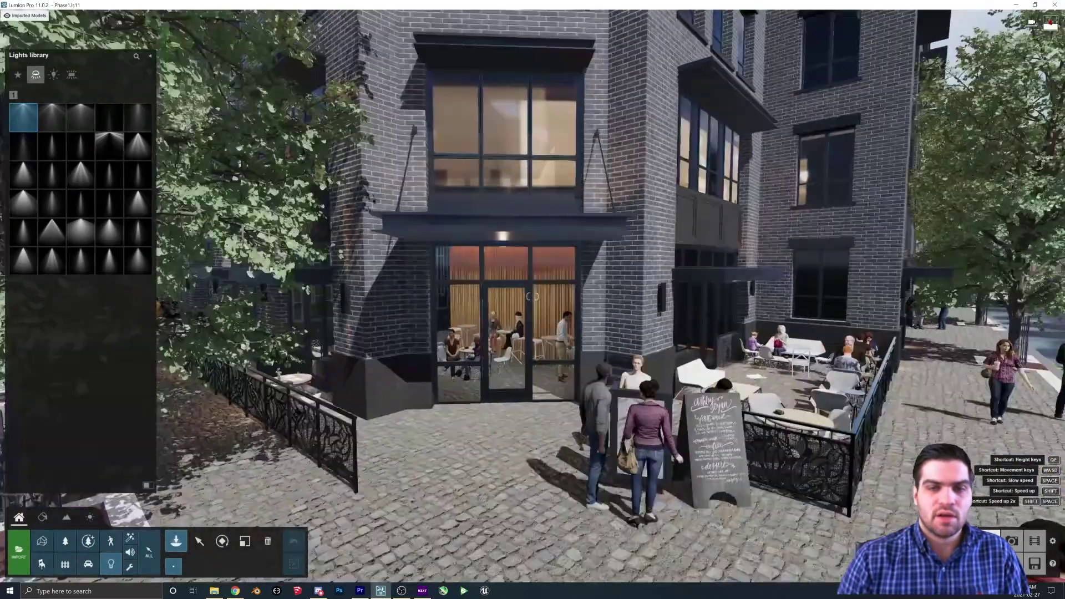
pyautogui.click(199, 541)
pyautogui.press('w')
pyautogui.moveTo(520, 471); pyautogui.dragTo(521, 374, button='right')
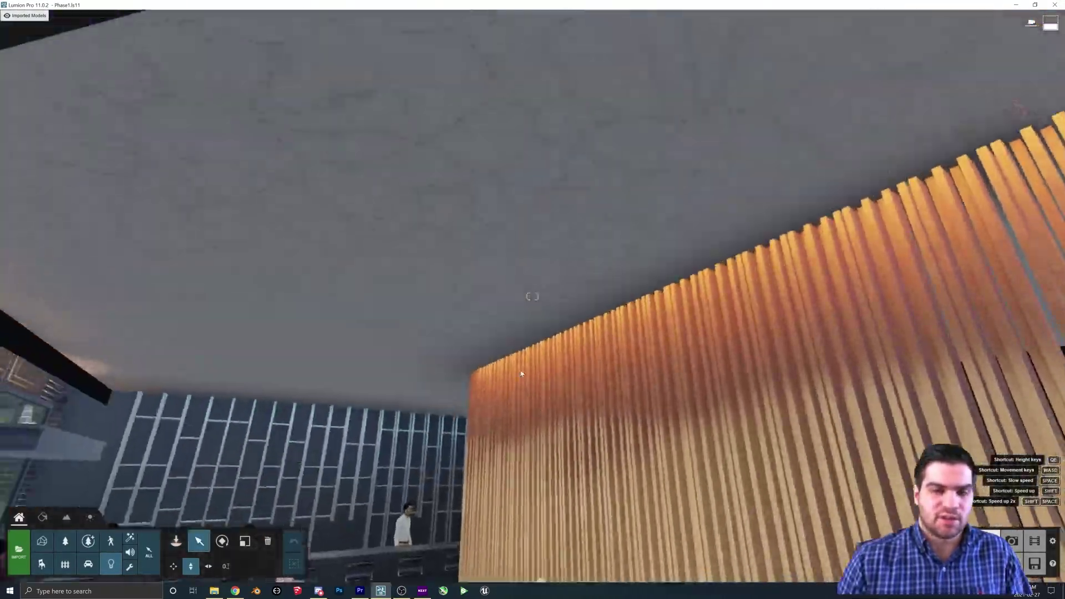
pyautogui.click(514, 76)
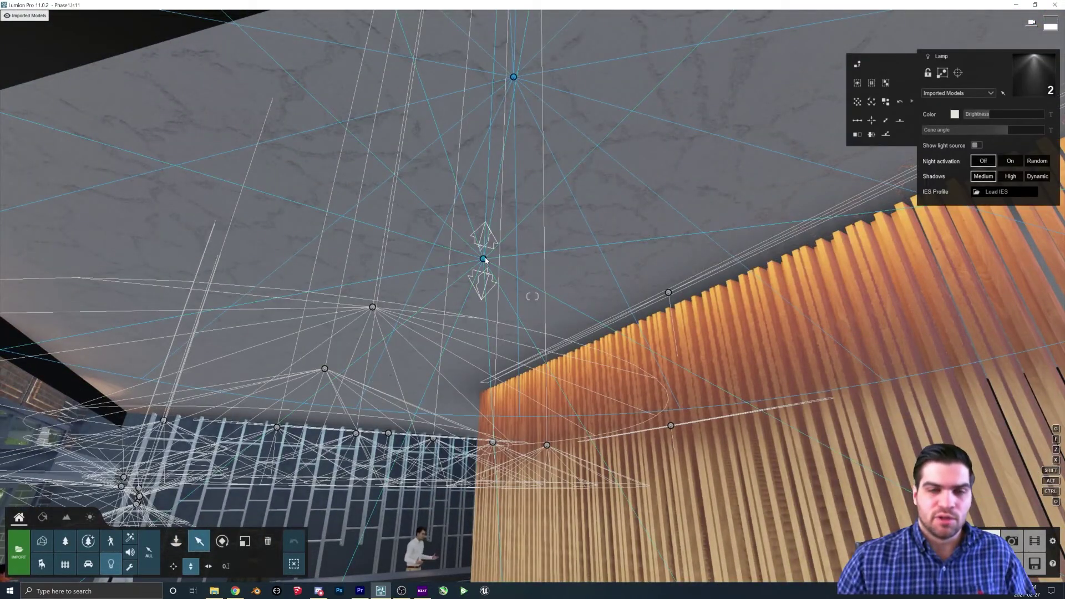
pyautogui.click(372, 307)
pyautogui.keyDown('ctrl'); pyautogui.click(513, 77); pyautogui.keyUp('ctrl')
pyautogui.keyDown('ctrl'); pyautogui.click(325, 369); pyautogui.keyUp('ctrl')
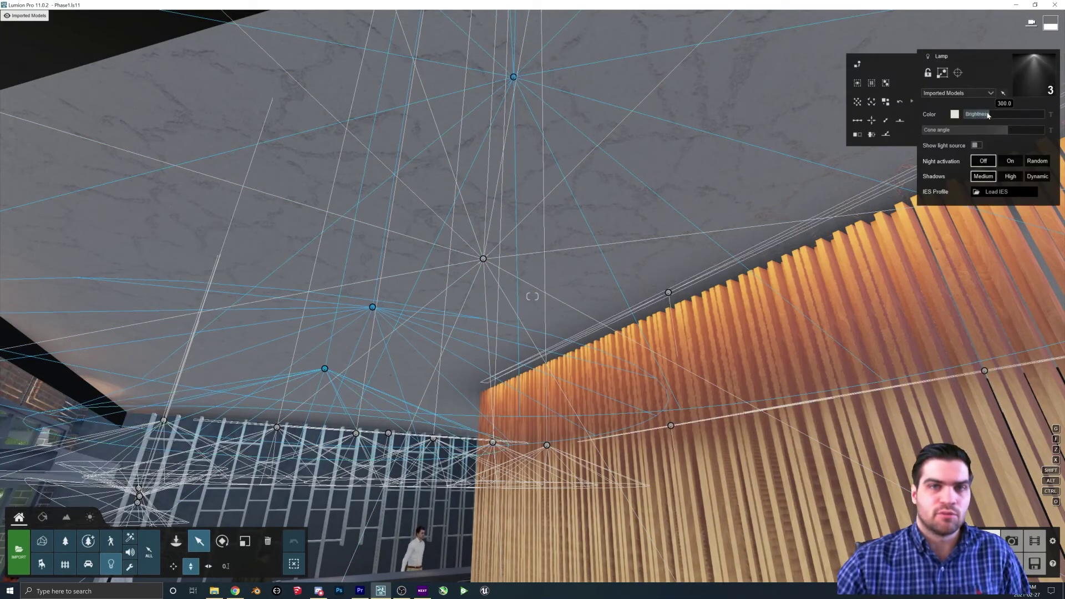
pyautogui.moveTo(987, 115); pyautogui.dragTo(982, 115)
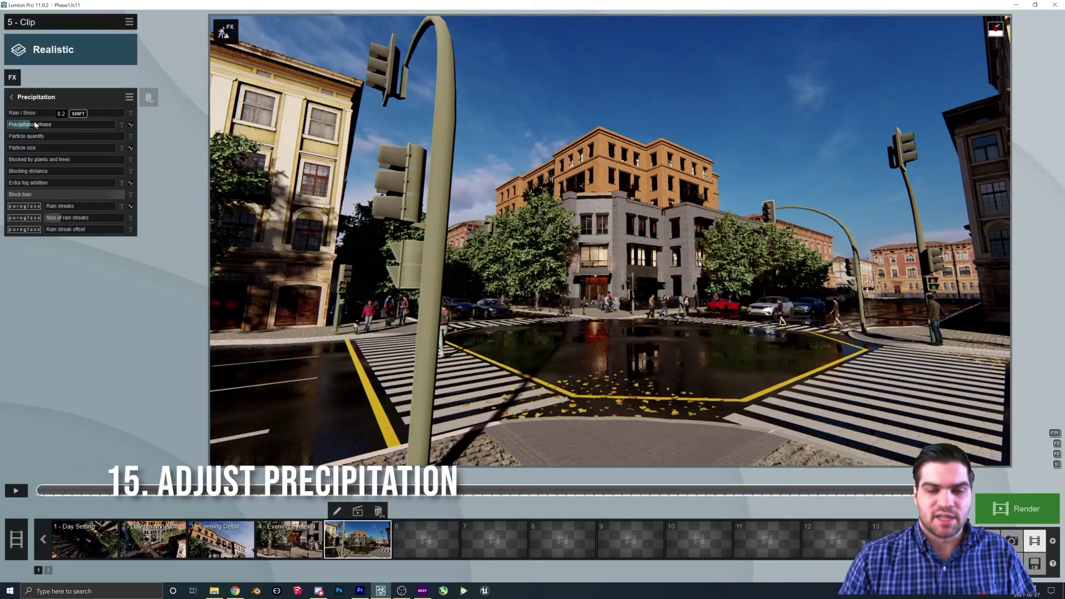
# Fine-tune the precipitation phase of the 5 - Clip's Precipitation effect to about 0.2
pyautogui.moveTo(35, 122); pyautogui.dragTo(37, 123)
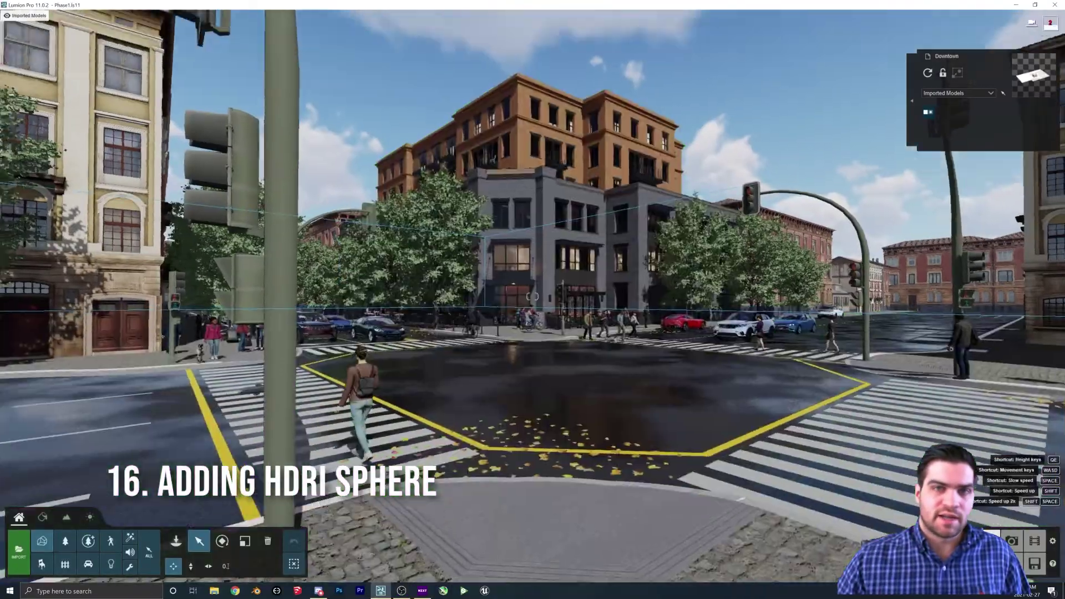
# Place the imported HDRI sphere model in the middle of the street intersection
pyautogui.press('w')
pyautogui.moveTo(532, 296); pyautogui.dragTo(533, 432, button='right')
pyautogui.press('s')
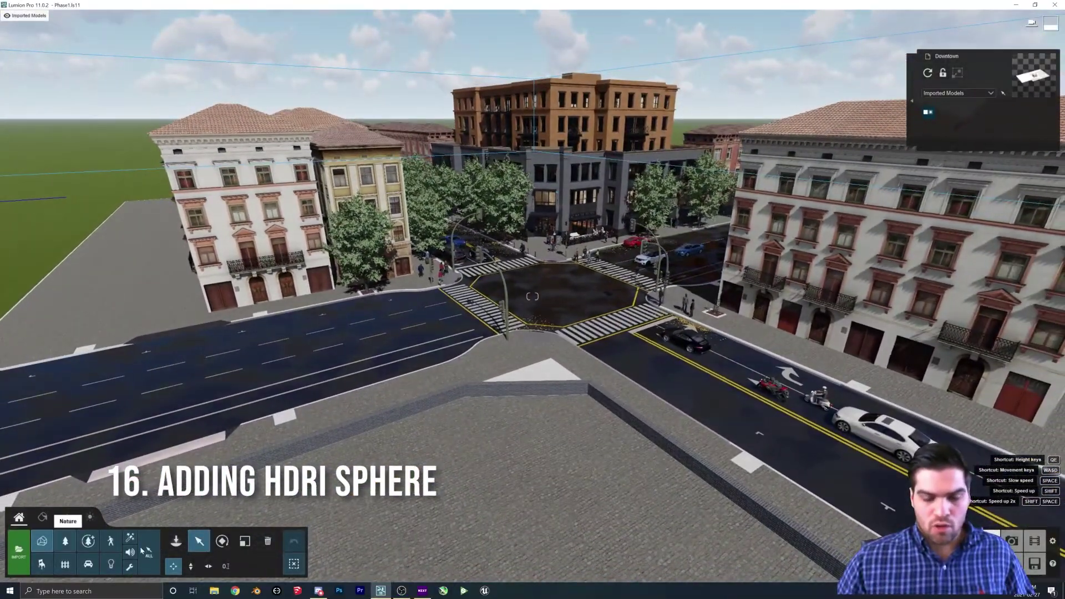
pyautogui.click(176, 541)
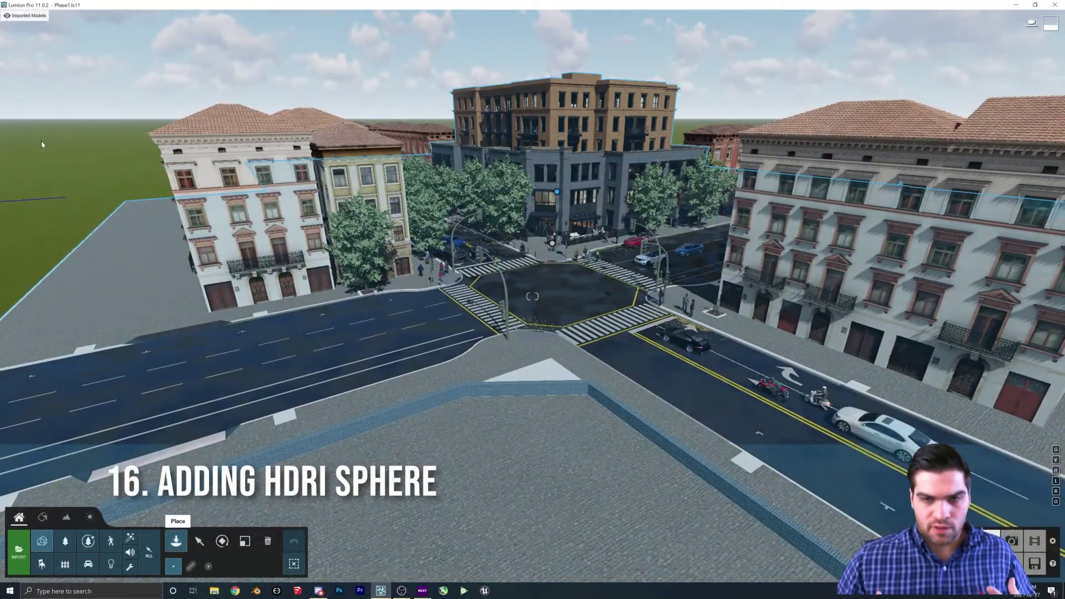
pyautogui.click(545, 292)
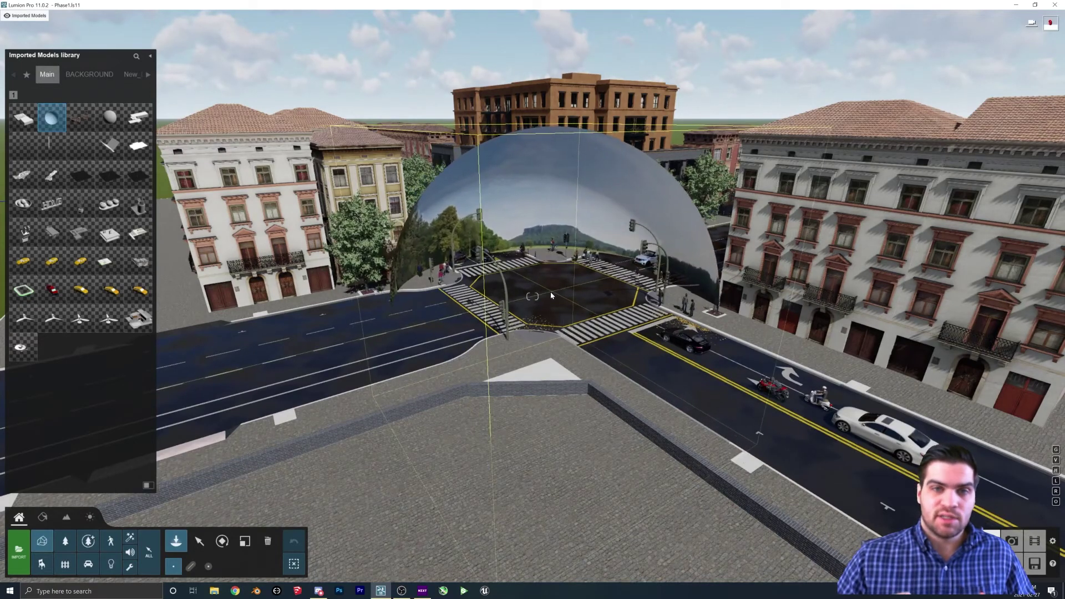
# Scale up the HDRI sphere until it encloses the whole street scene, and adjust its position
pyautogui.click(244, 541)
pyautogui.moveTo(549, 287); pyautogui.dragTo(884, 16)
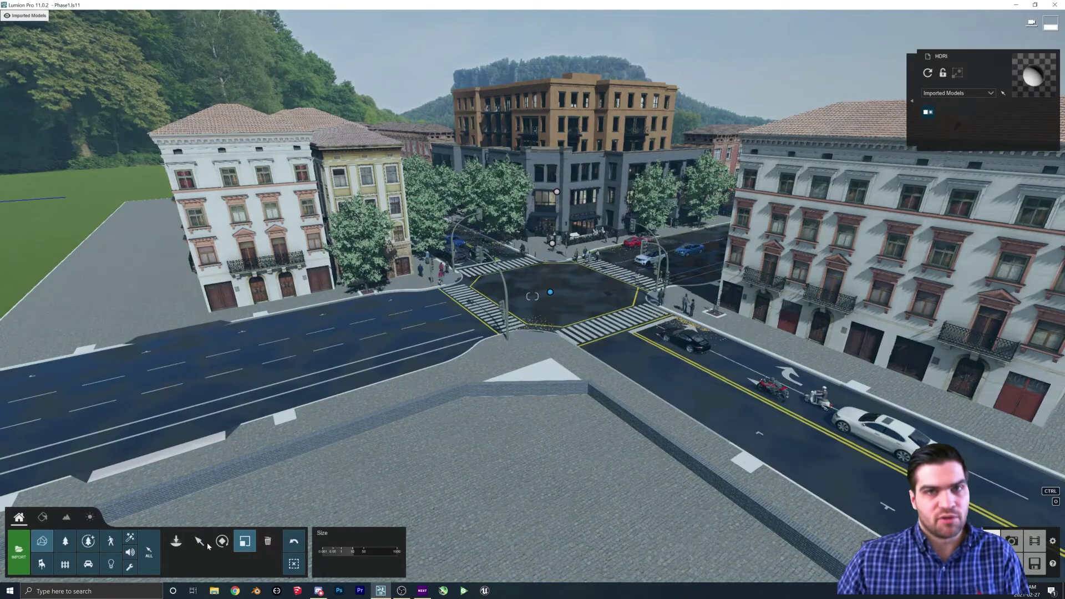
pyautogui.click(199, 540)
pyautogui.moveTo(540, 348); pyautogui.dragTo(637, 585)
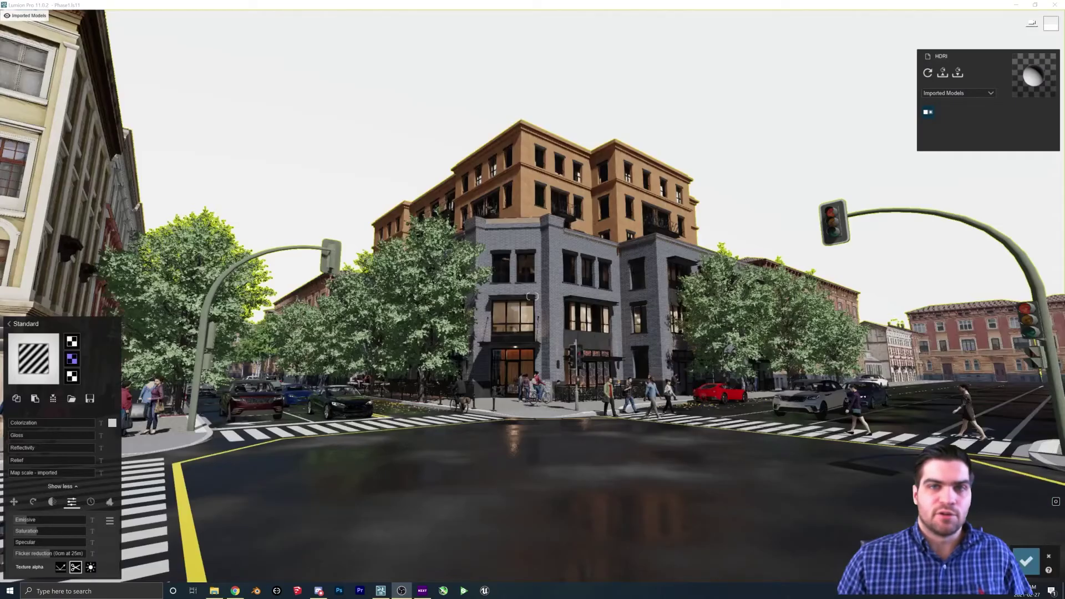
# Load a sky panorama image as the HDRI sphere material's color map, and close the Poliigon Hdr Sky Cloudy 004 page
pyautogui.click(72, 342)
pyautogui.doubleClick(150, 271)
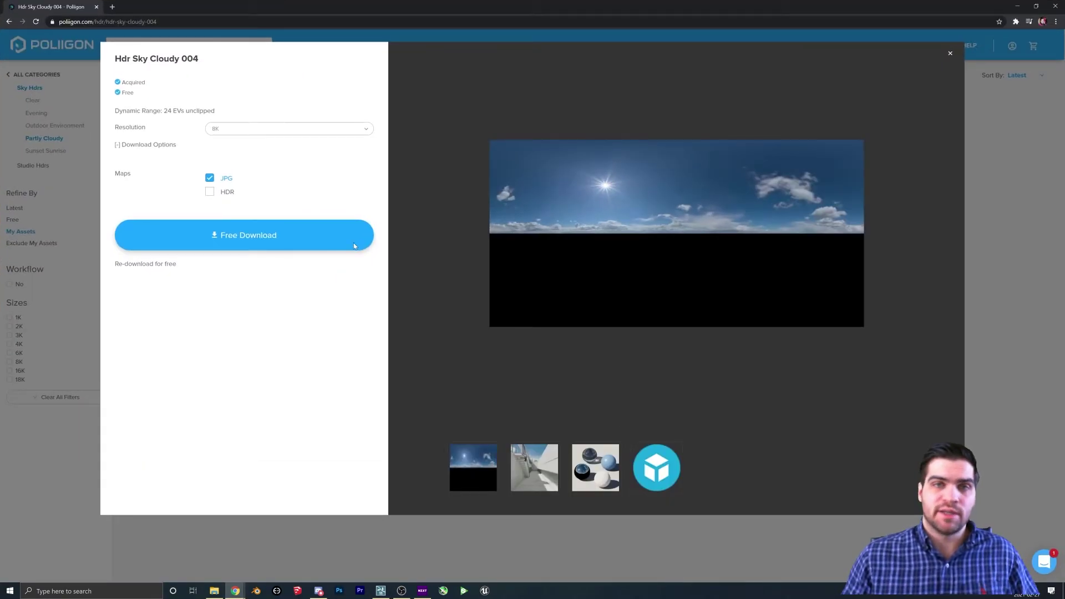
pyautogui.click(1062, 5)
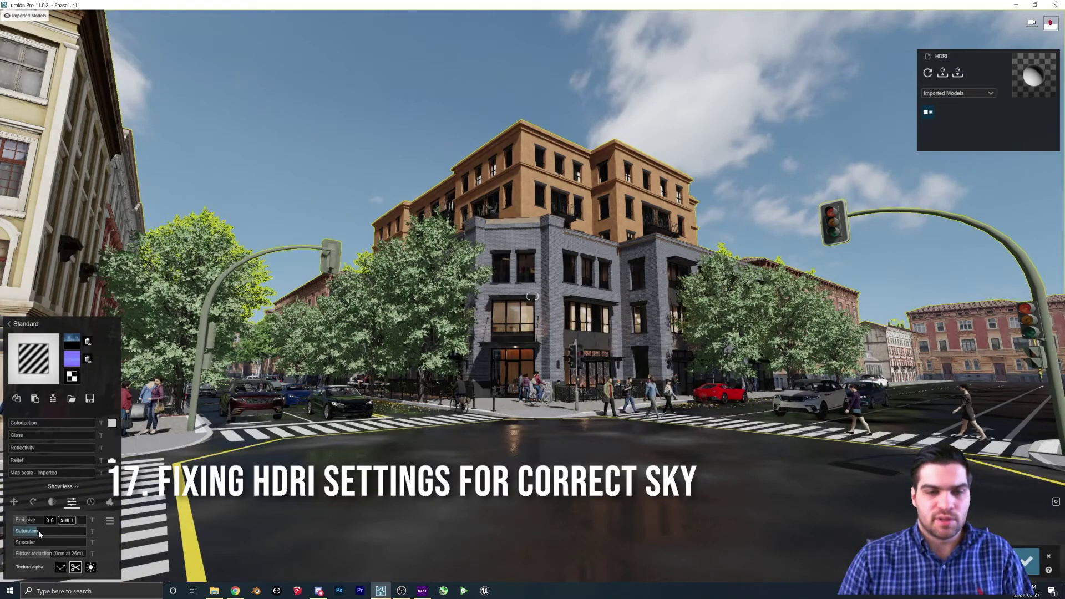
# Adjust the sky material's saturation, set its emissive to about 0.3, and save the material
pyautogui.moveTo(39, 533); pyautogui.dragTo(43, 533)
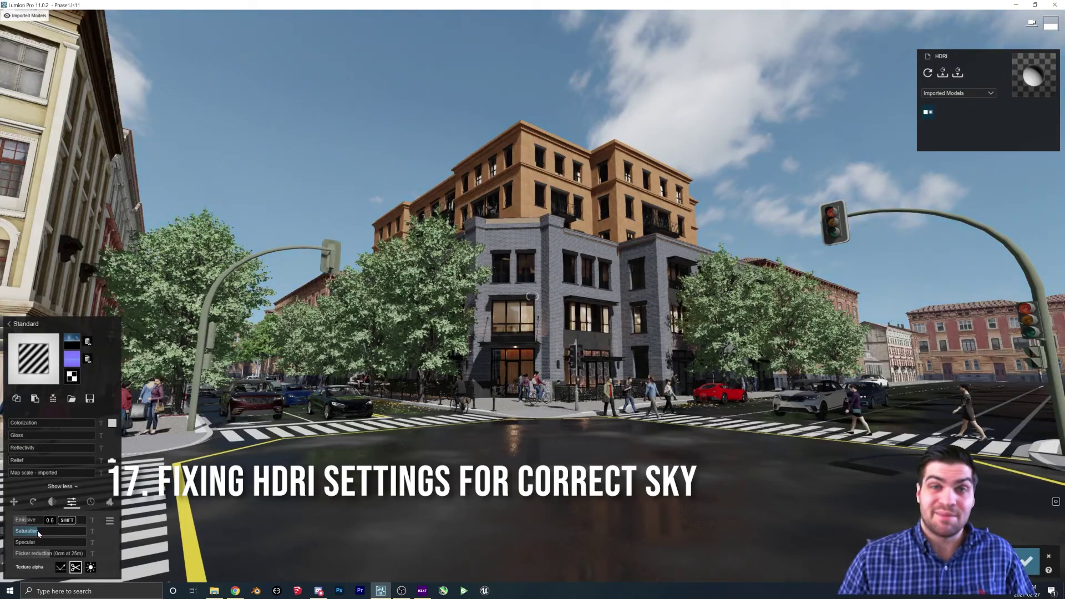
pyautogui.moveTo(29, 523)
pyautogui.mouseDown()
pyautogui.moveTo(14, 522)
pyautogui.moveTo(29, 522)
pyautogui.mouseUp()
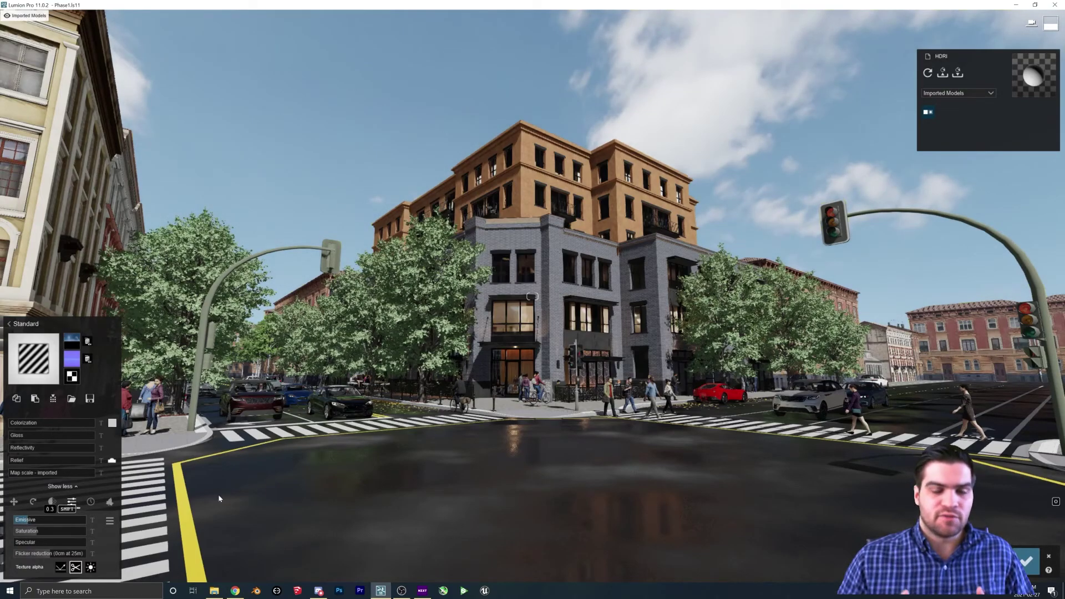
pyautogui.click(1026, 561)
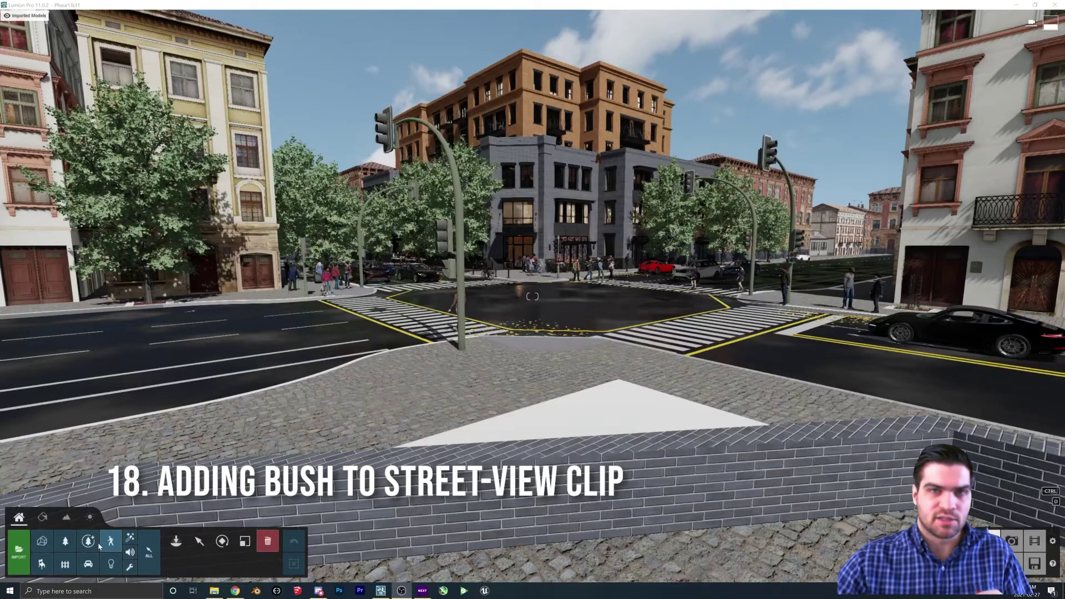
# Place a round fine-detail bush on the white triangular patch behind the curb and scale it up
pyautogui.click(87, 541)
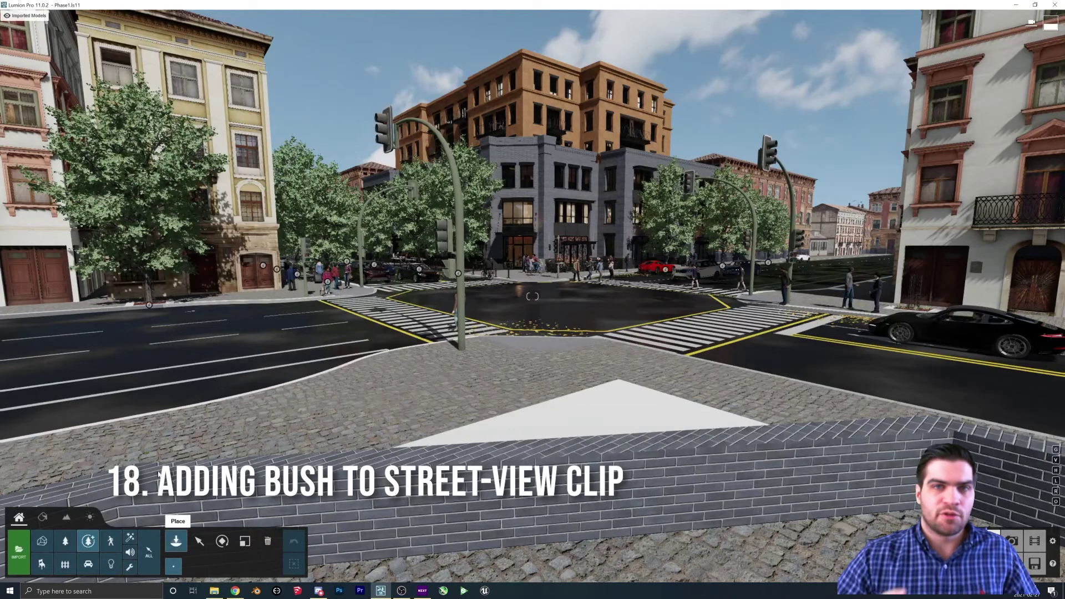
pyautogui.click(109, 175)
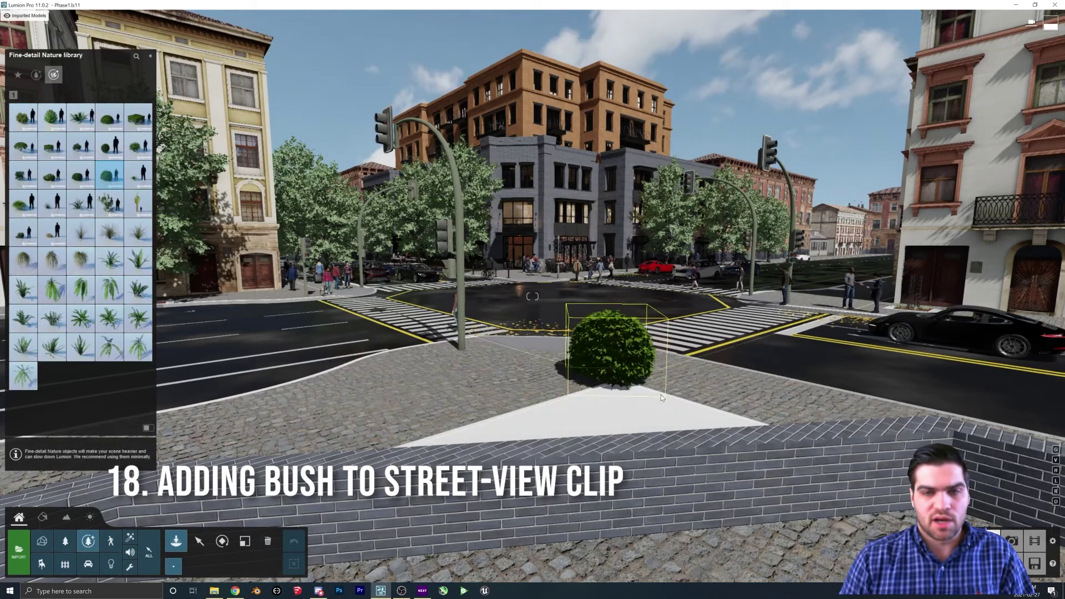
pyautogui.click(657, 406)
pyautogui.click(199, 540)
pyautogui.click(245, 541)
pyautogui.moveTo(658, 405); pyautogui.dragTo(658, 363)
pyautogui.click(199, 540)
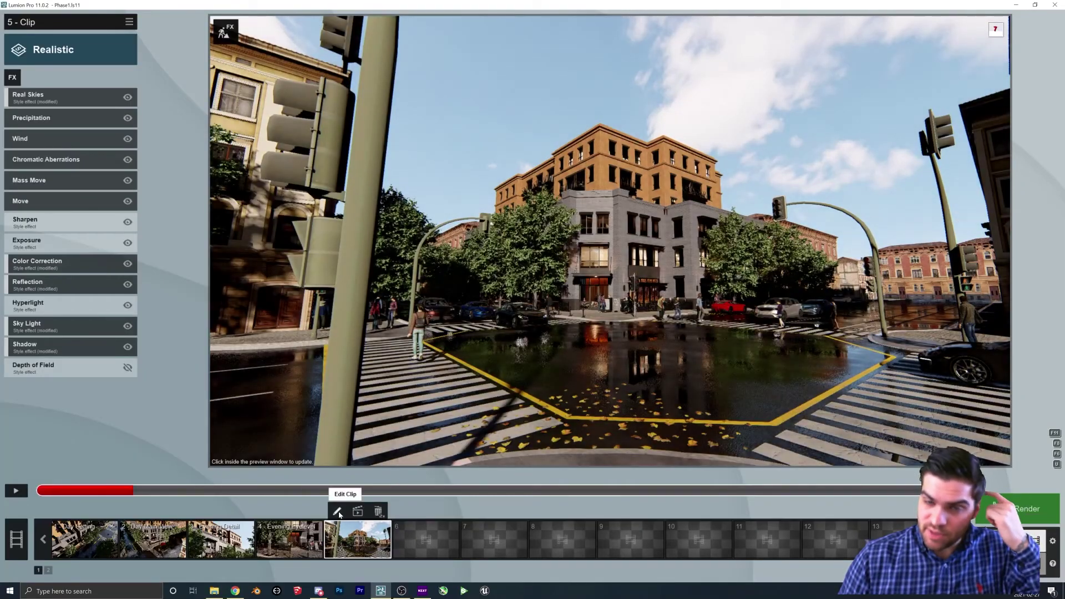
# Reframe 5 - Clip from horizontal eye level, farther back beside the bush, and replace its opening shot with that view
pyautogui.click(337, 512)
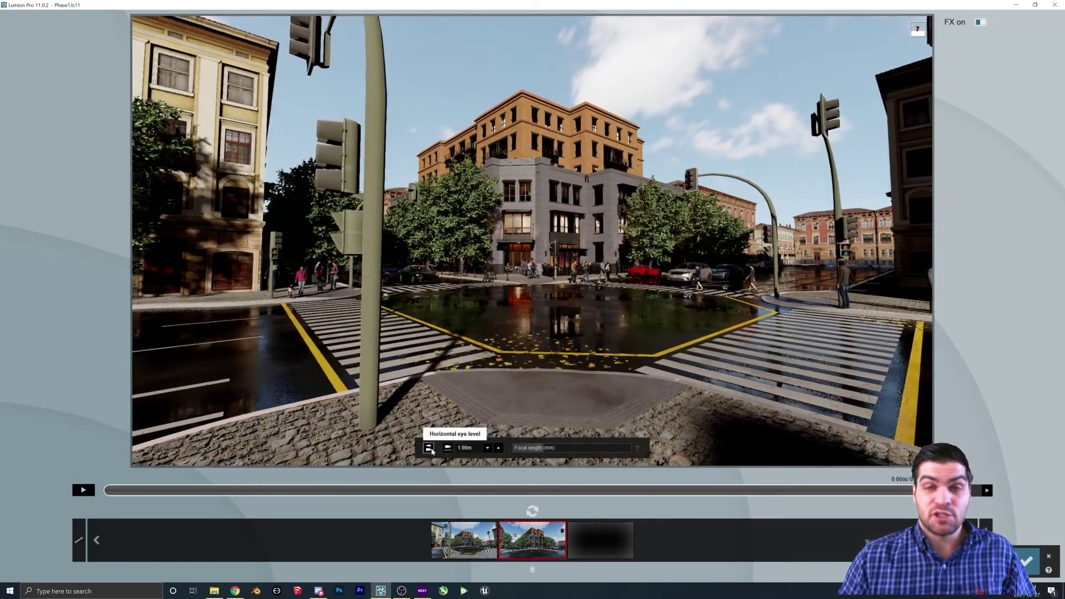
pyautogui.click(428, 448)
pyautogui.press('a')
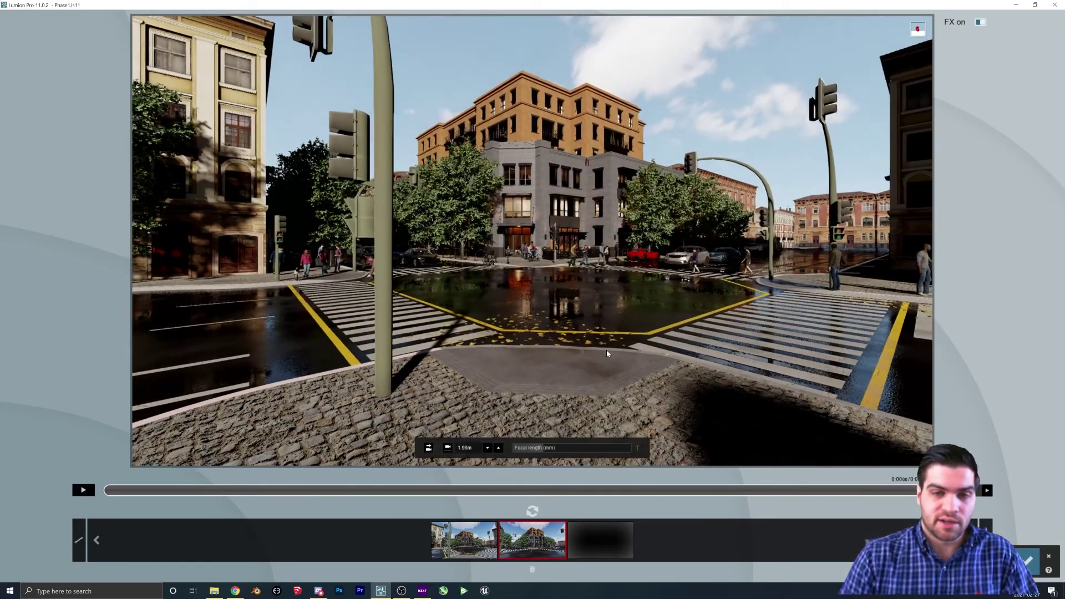
pyautogui.press('s')
pyautogui.press('d')
pyautogui.moveTo(605, 350); pyautogui.dragTo(598, 350, button='right')
pyautogui.press('w')
pyautogui.moveTo(532, 241)
pyautogui.mouseDown(button='right')
pyautogui.moveTo(533, 224)
pyautogui.moveTo(532, 234)
pyautogui.mouseUp(button='right')
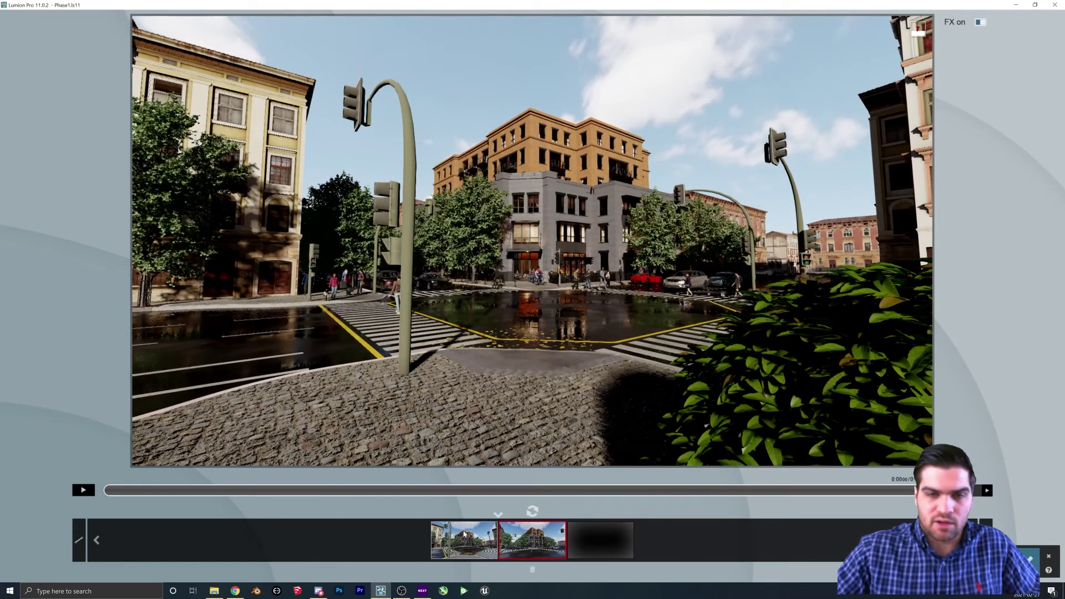
pyautogui.click(498, 513)
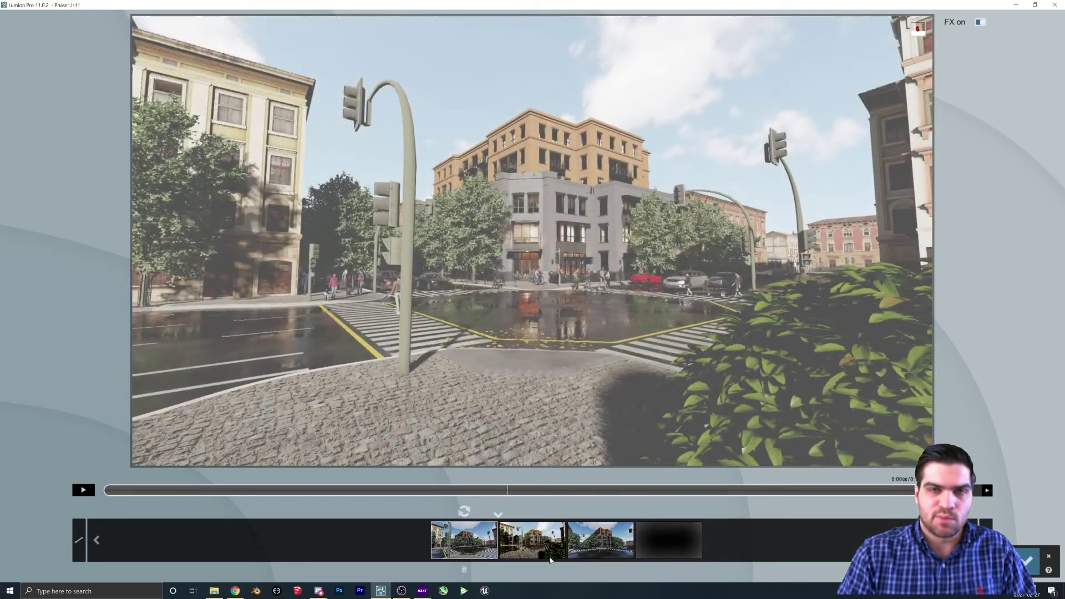
pyautogui.click(466, 541)
# Play back the revised camera path of 5 - Clip, compare its start and end shots, and save the clip
pyautogui.click(83, 490)
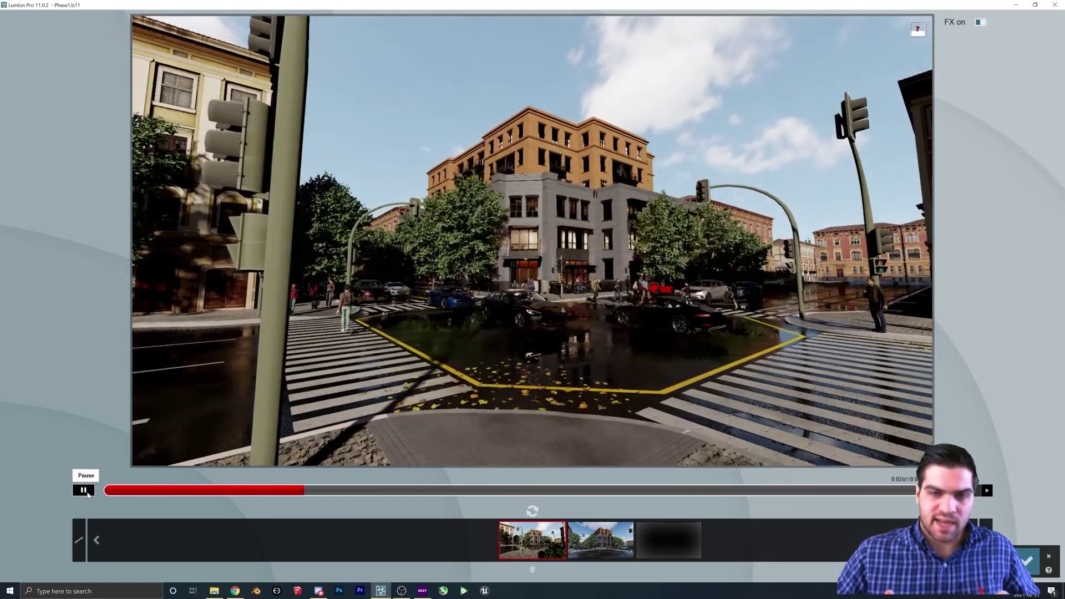
pyautogui.click(96, 490)
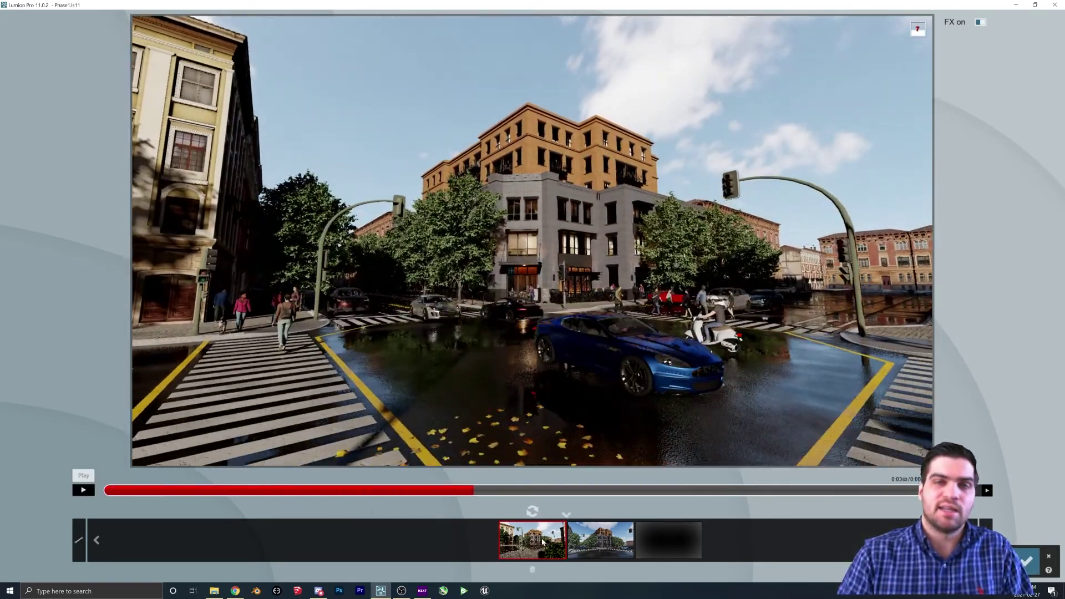
pyautogui.click(586, 540)
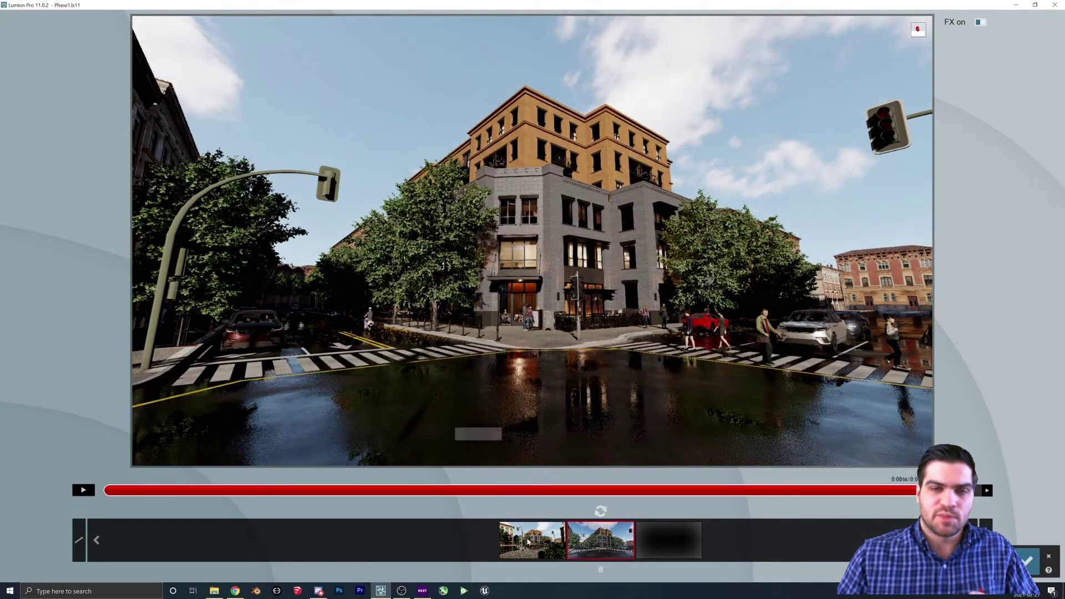
pyautogui.click(528, 542)
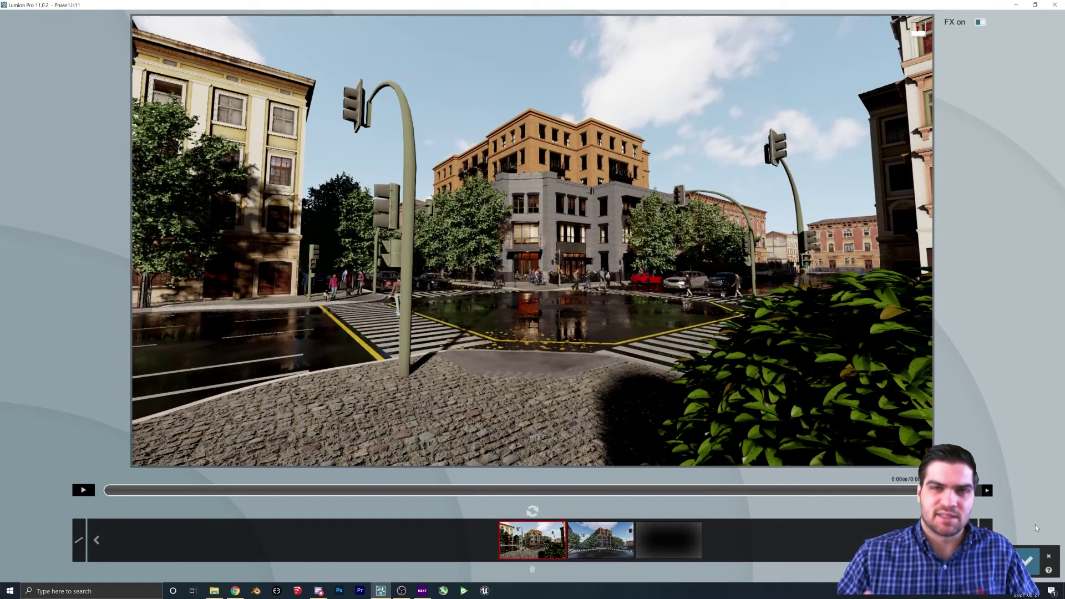
pyautogui.click(1027, 560)
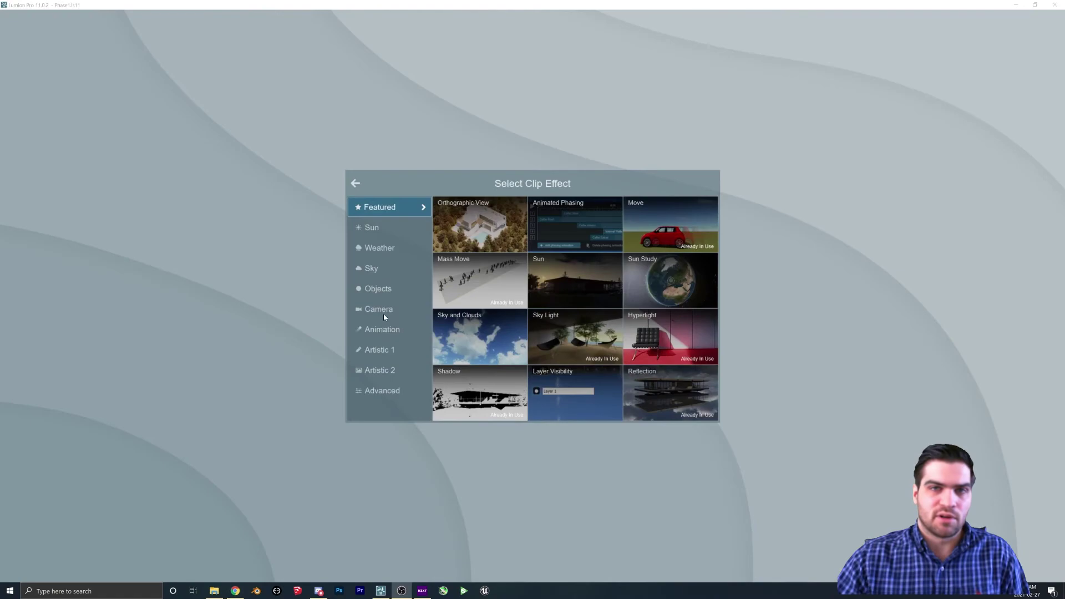
# Add an Image Overlay effect to the 1 - Day Setting clip and load the Tenover Downtown Development logo image
pyautogui.click(384, 289)
pyautogui.click(383, 309)
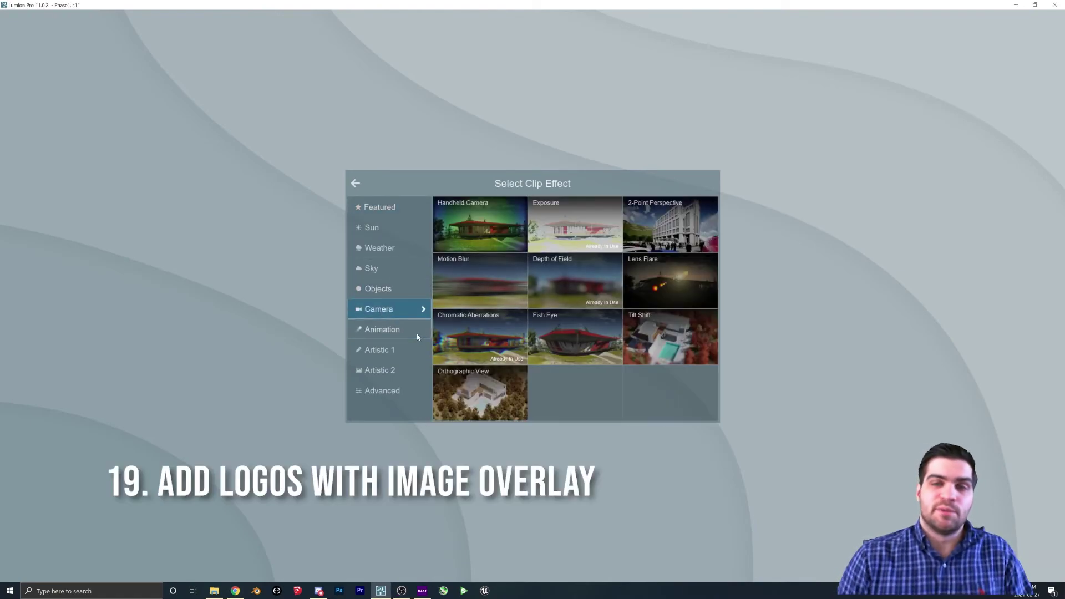
pyautogui.click(396, 354)
pyautogui.click(550, 296)
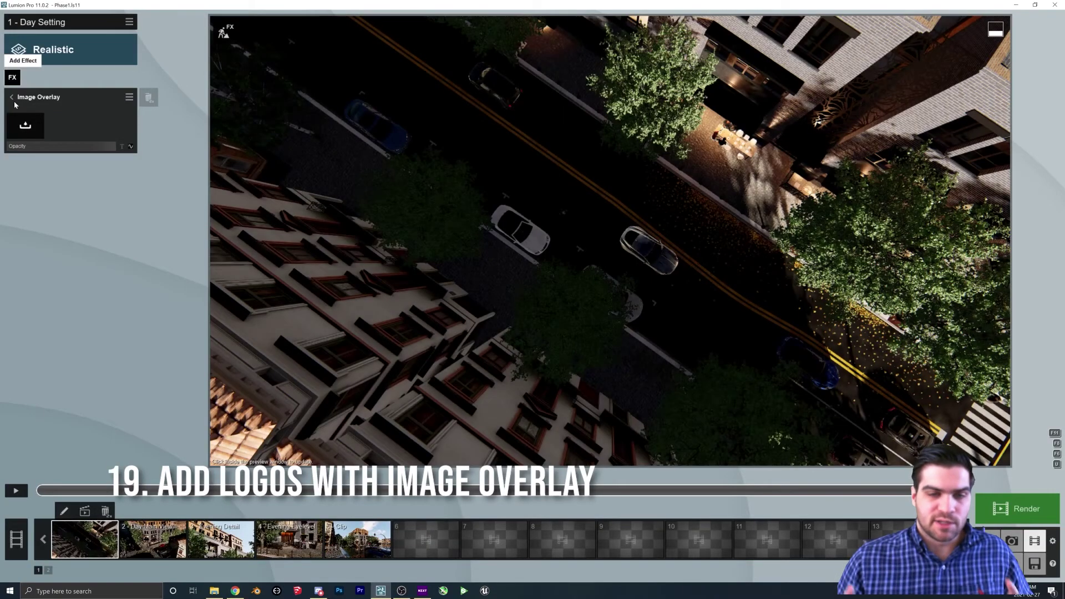
pyautogui.click(25, 125)
pyautogui.doubleClick(134, 220)
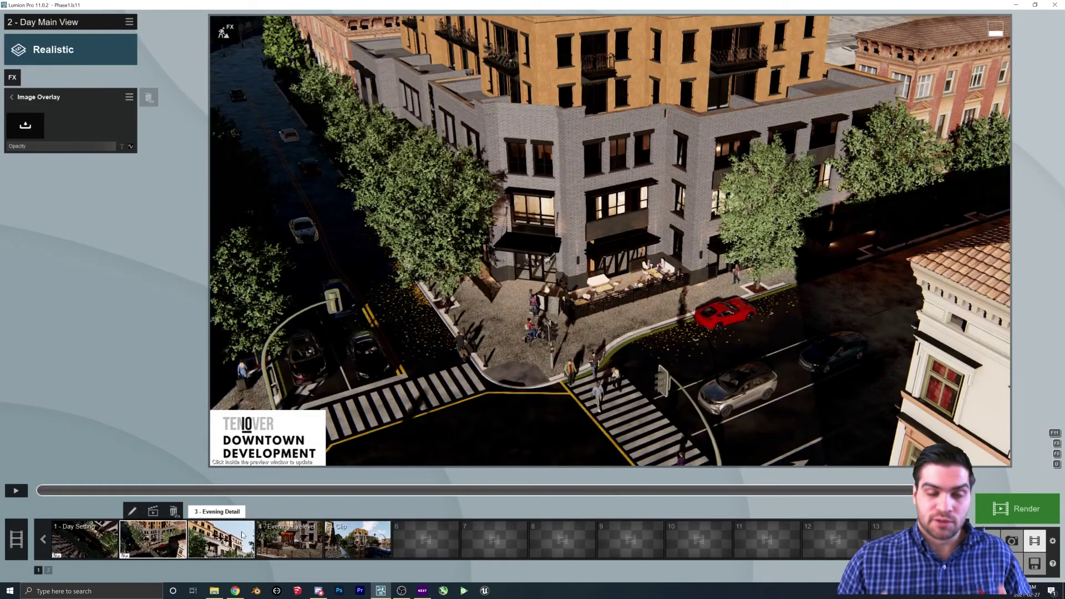
# Add the same logo Image Overlay effect to the 3 - Evening Detail, 4 - Evening Eyelevel and 5 - Clip clips
pyautogui.click(242, 535)
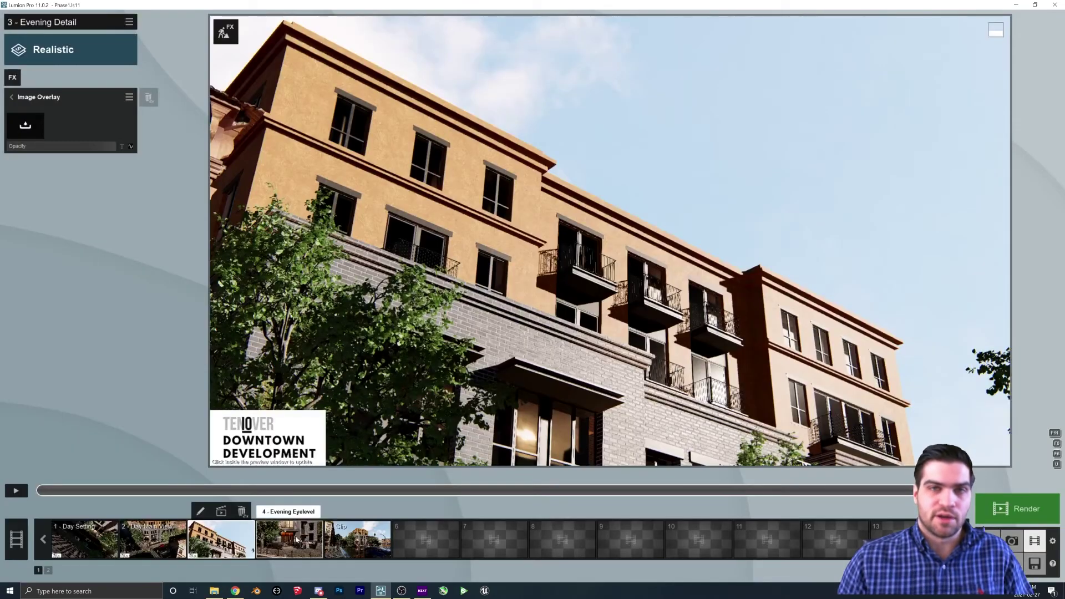
pyautogui.click(296, 539)
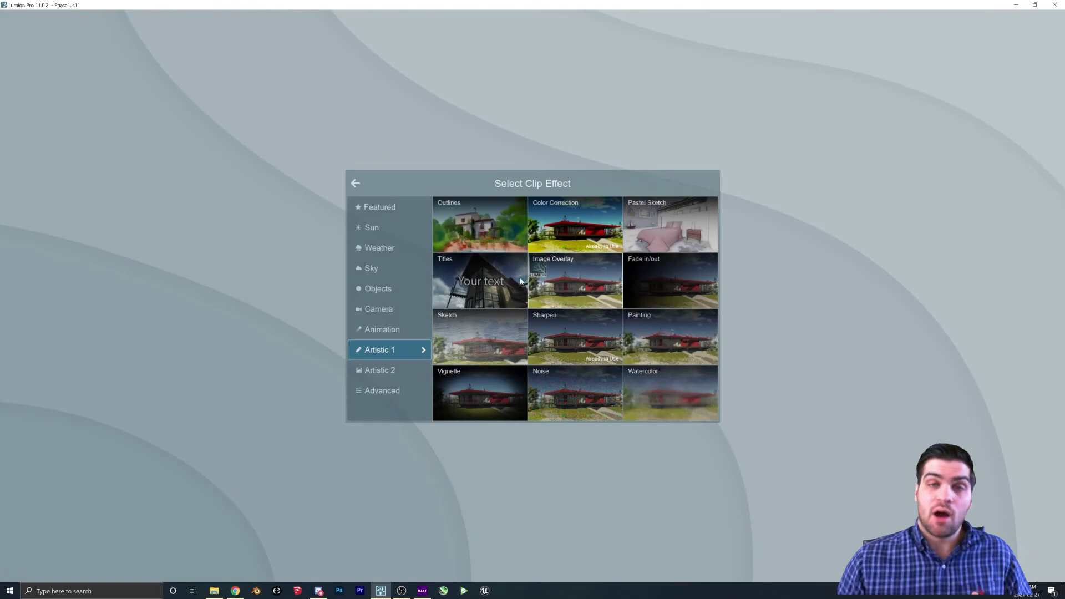
pyautogui.click(550, 281)
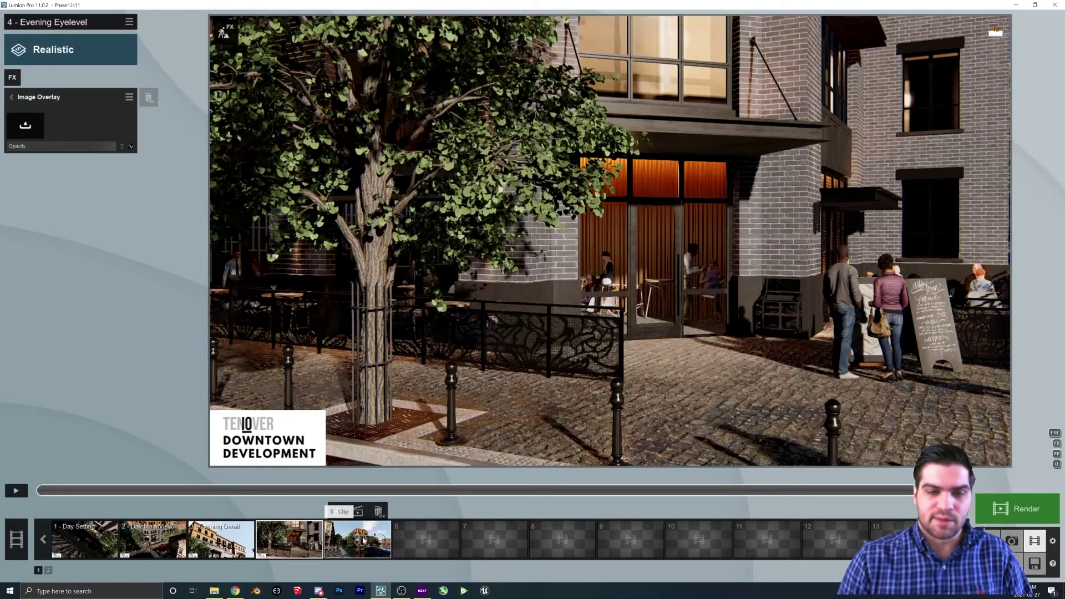
pyautogui.click(363, 539)
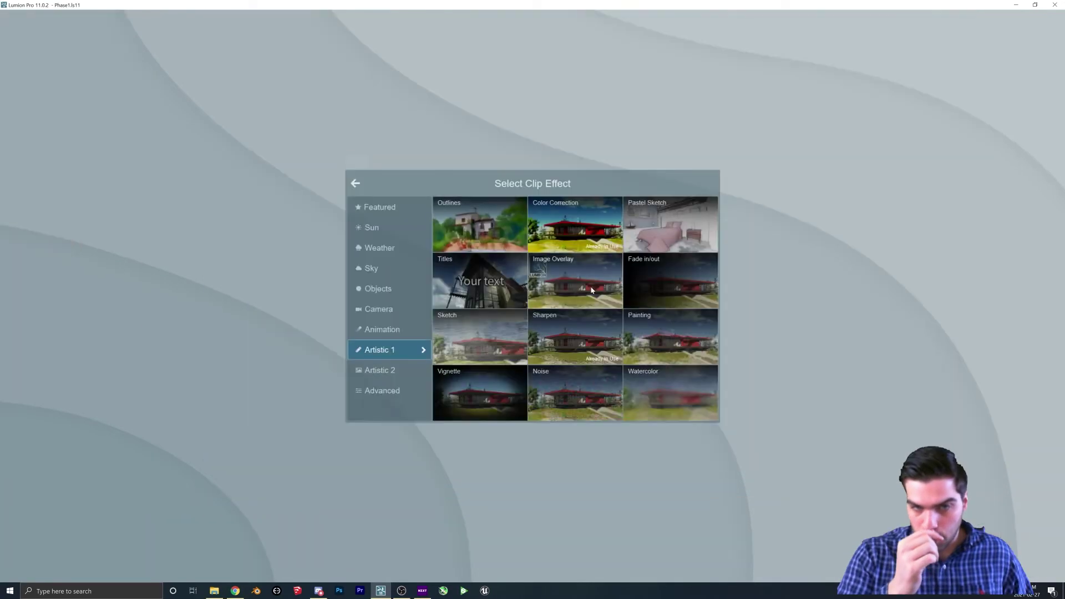
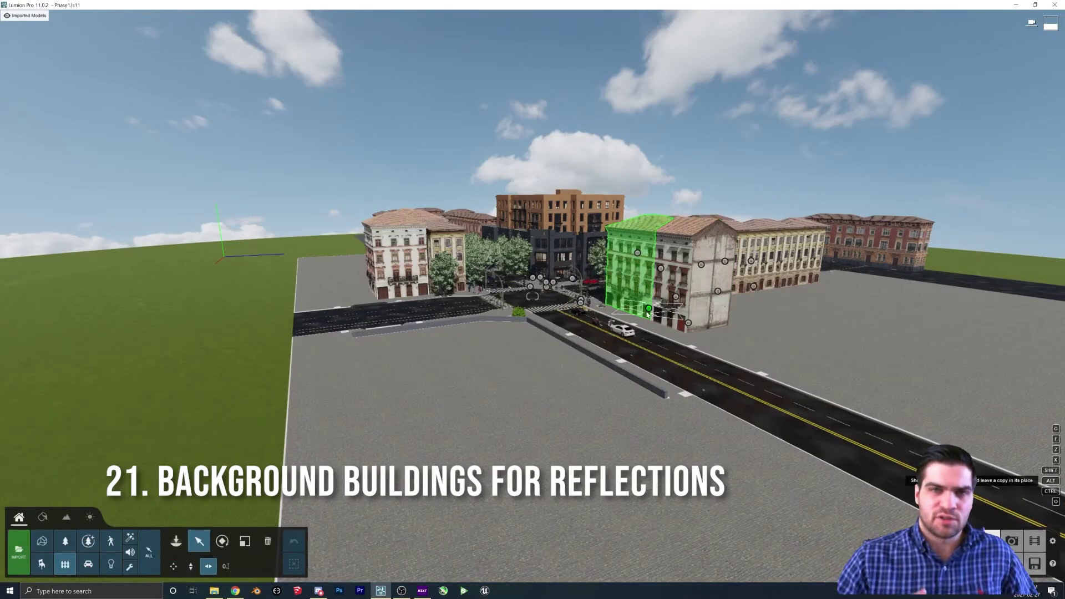
# Place copies of the white apartment building on the empty ground facing the intersection, and check the reflections in 5 - Clip
pyautogui.keyDown('alt'); pyautogui.moveTo(643, 304); pyautogui.dragTo(308, 455); pyautogui.keyUp('alt')
pyautogui.keyDown('alt'); pyautogui.moveTo(308, 455); pyautogui.dragTo(186, 386); pyautogui.keyUp('alt')
pyautogui.moveTo(333, 332); pyautogui.dragTo(404, 465, button='right')
pyautogui.press('q')
pyautogui.press('w')
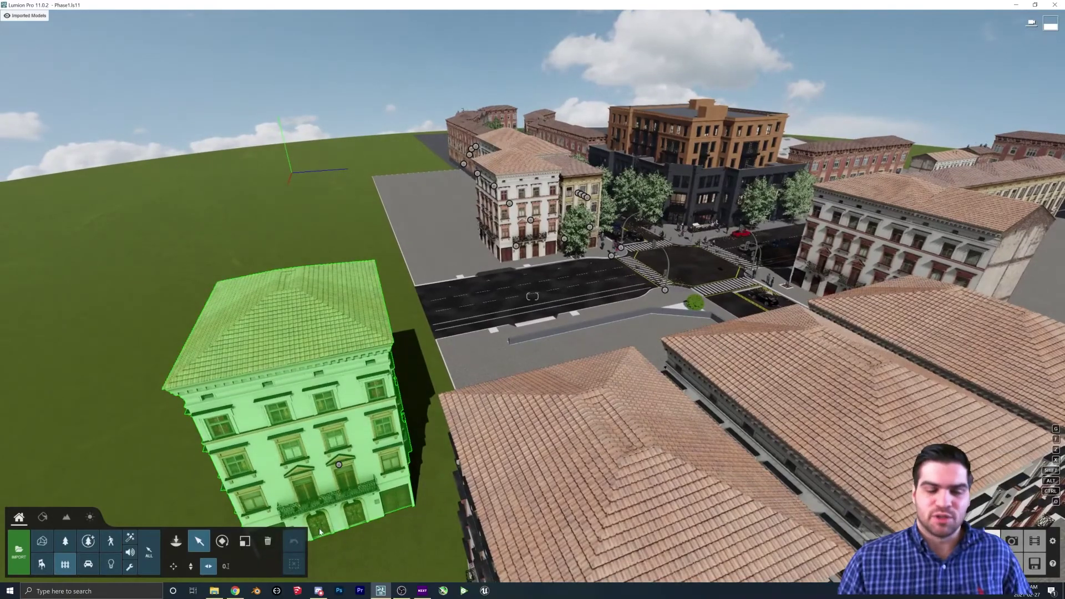
pyautogui.moveTo(332, 464); pyautogui.dragTo(379, 385)
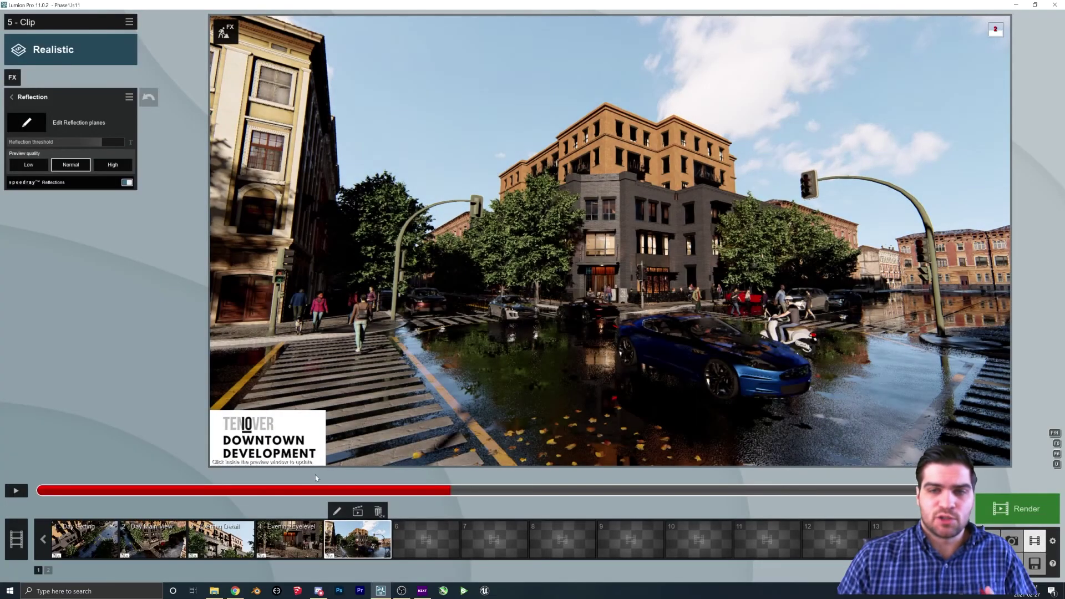
pyautogui.click(113, 494)
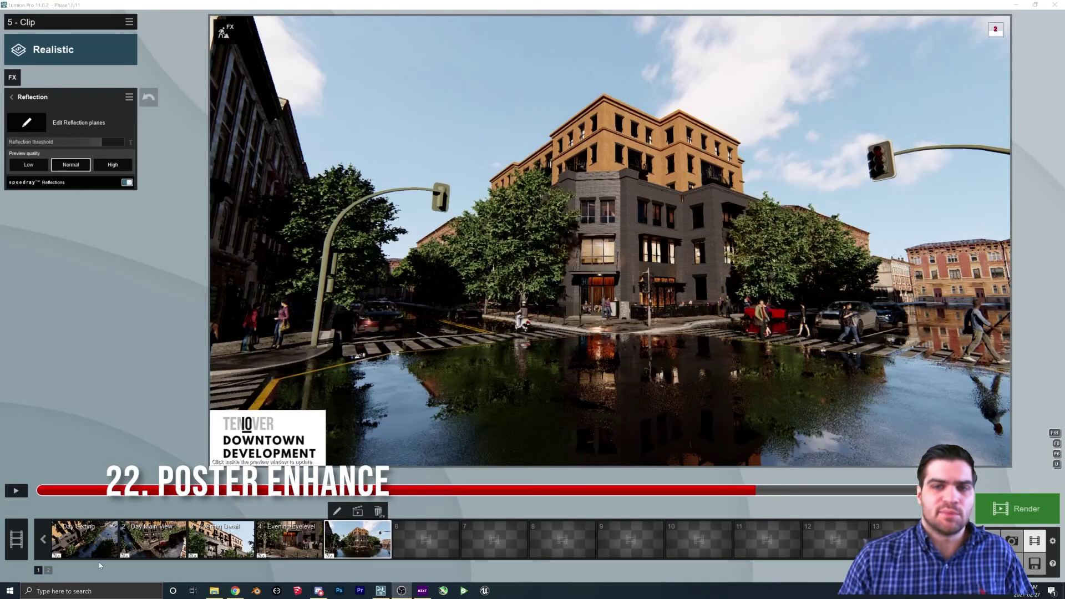
# Add the Print Poster Enhancer effect to the entire movie
pyautogui.click(18, 535)
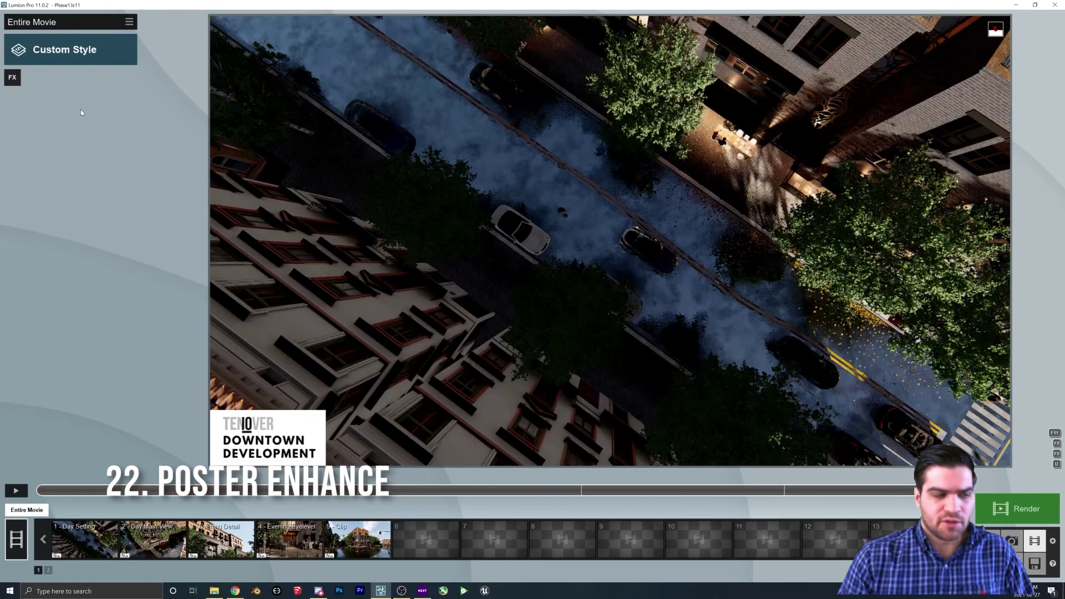
pyautogui.click(13, 78)
pyautogui.click(424, 391)
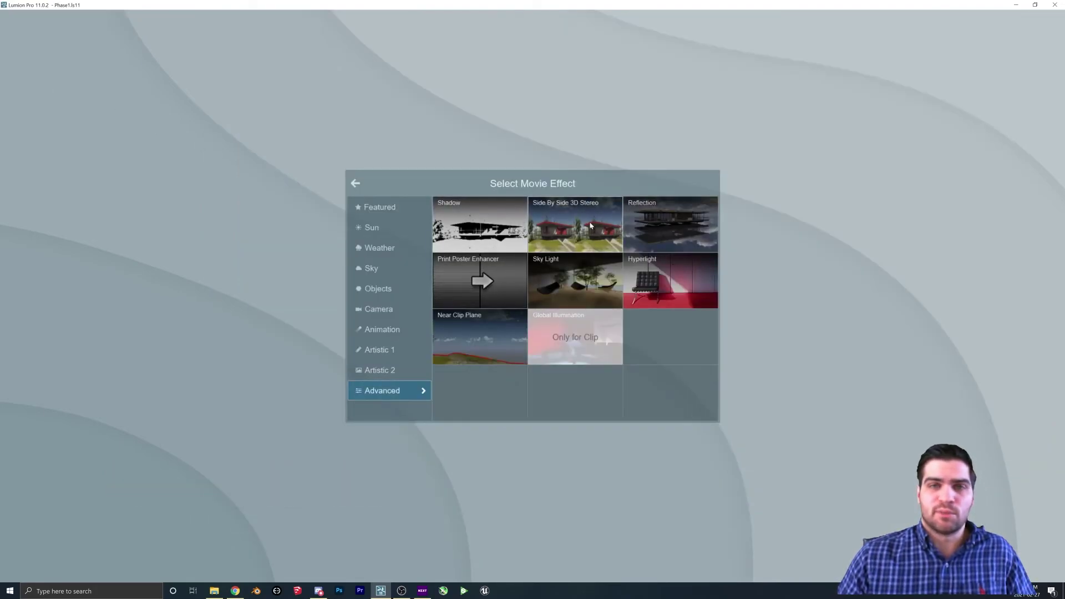
pyautogui.click(477, 288)
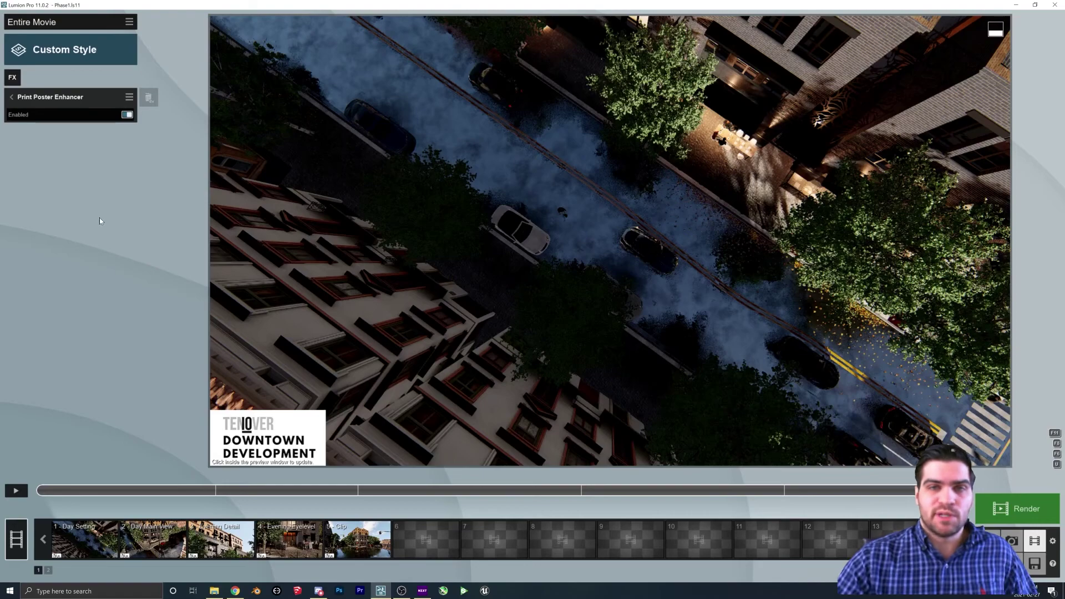